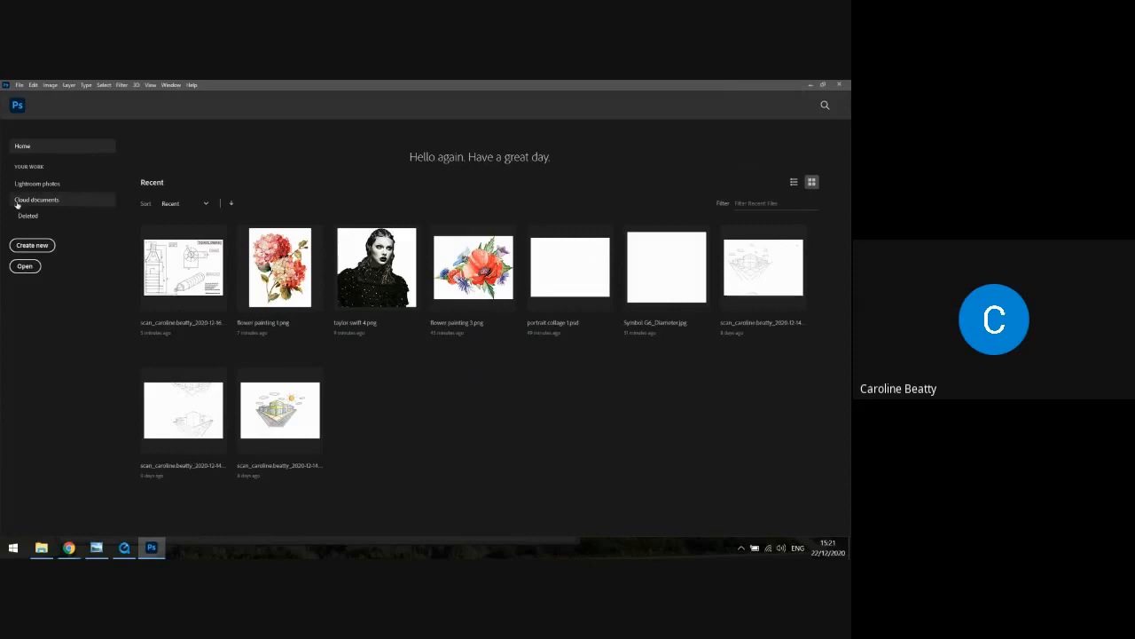
Create a new blank document from the Default Photoshop Size preset, 16 x 12 centimetres with a white background
left_click(16, 247)
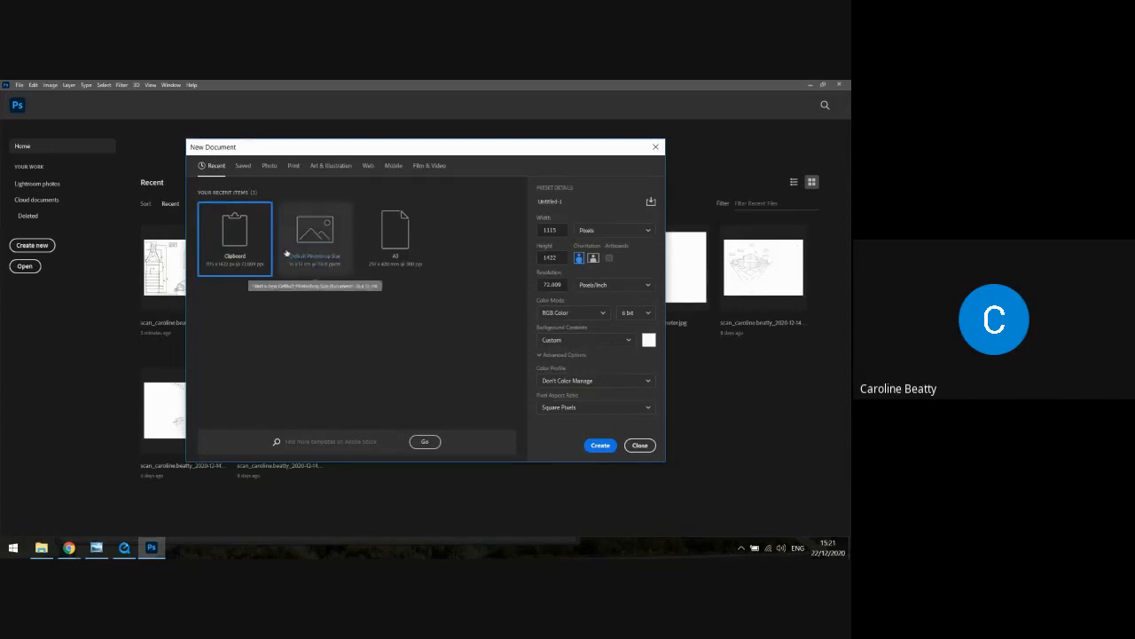
left_click(322, 236)
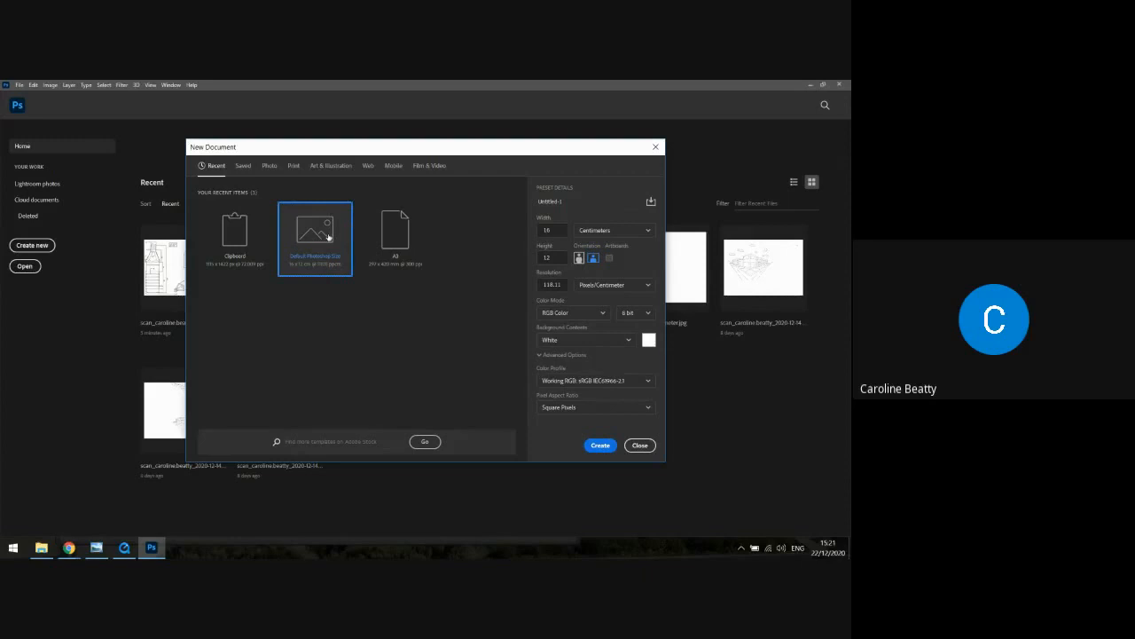
left_click(602, 446)
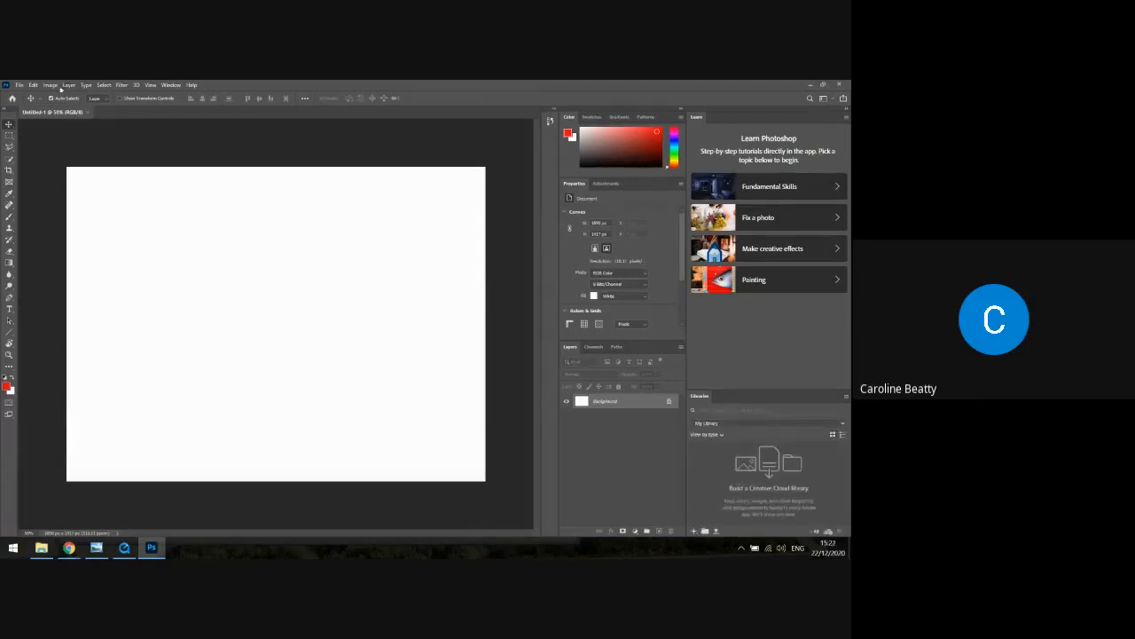
Save the document on the computer as a Photoshop file named "portrait collage 2"
left_click(24, 85)
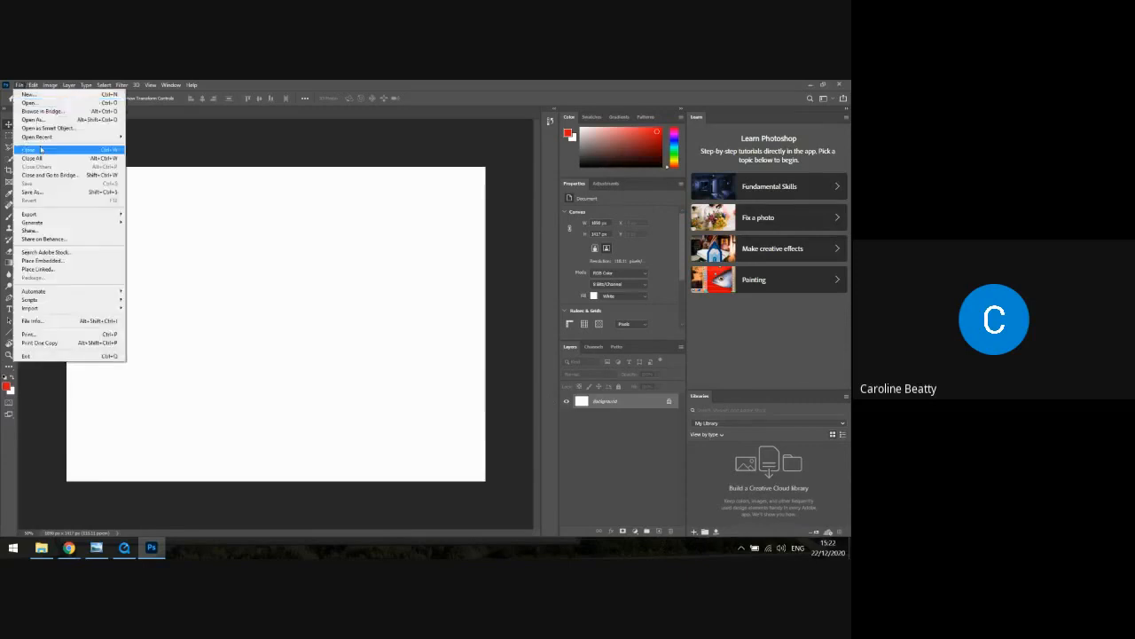
left_click(52, 194)
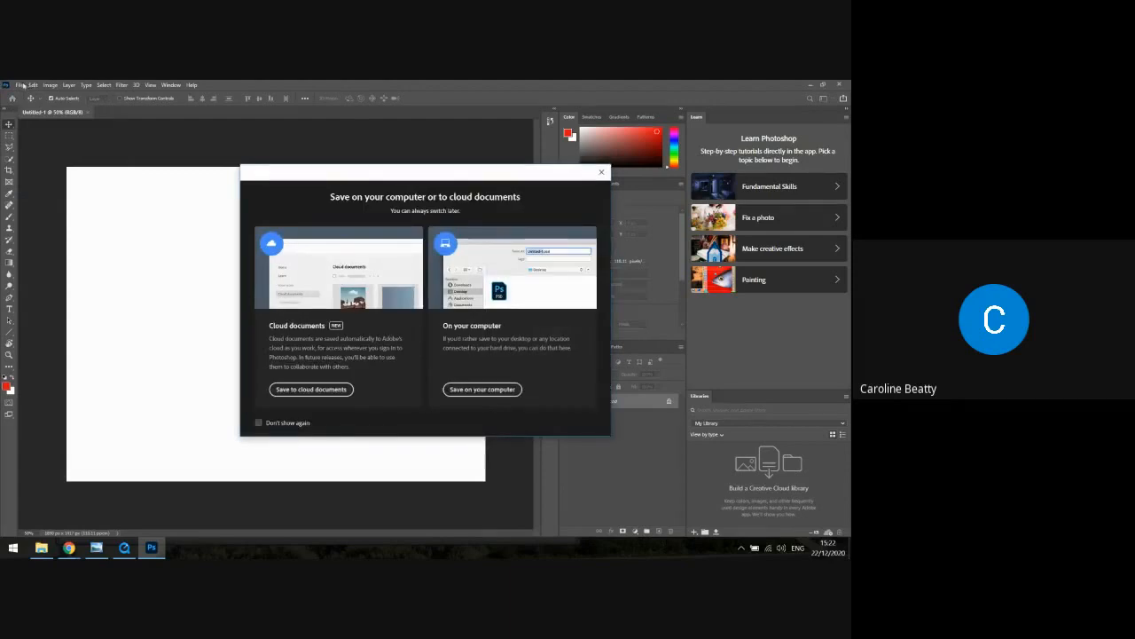
left_click(491, 391)
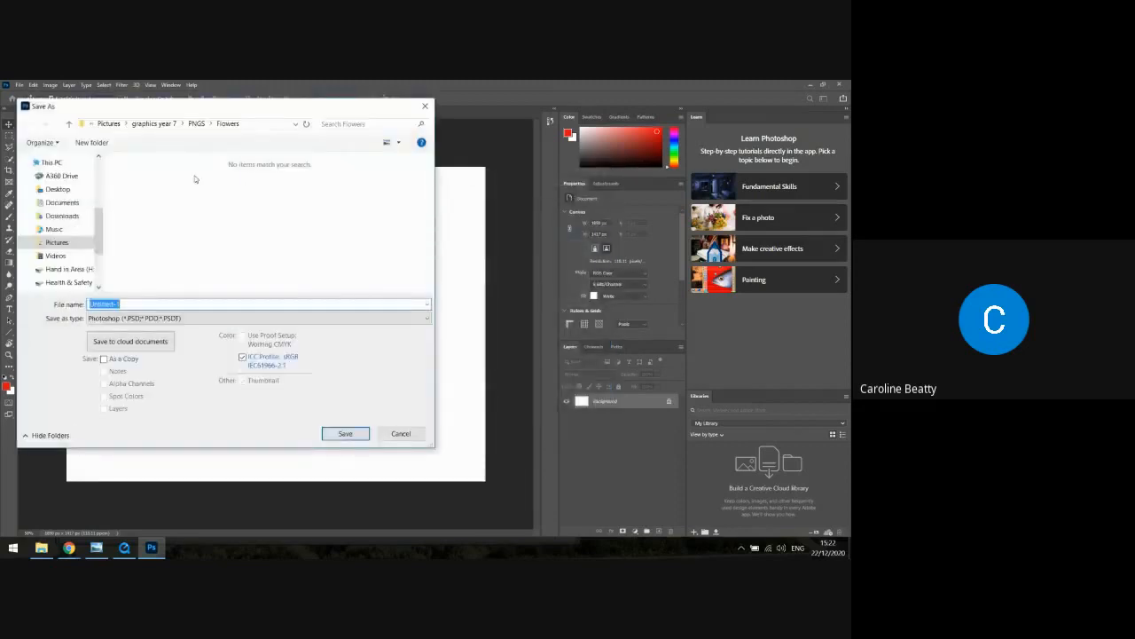
key("BackSpace")
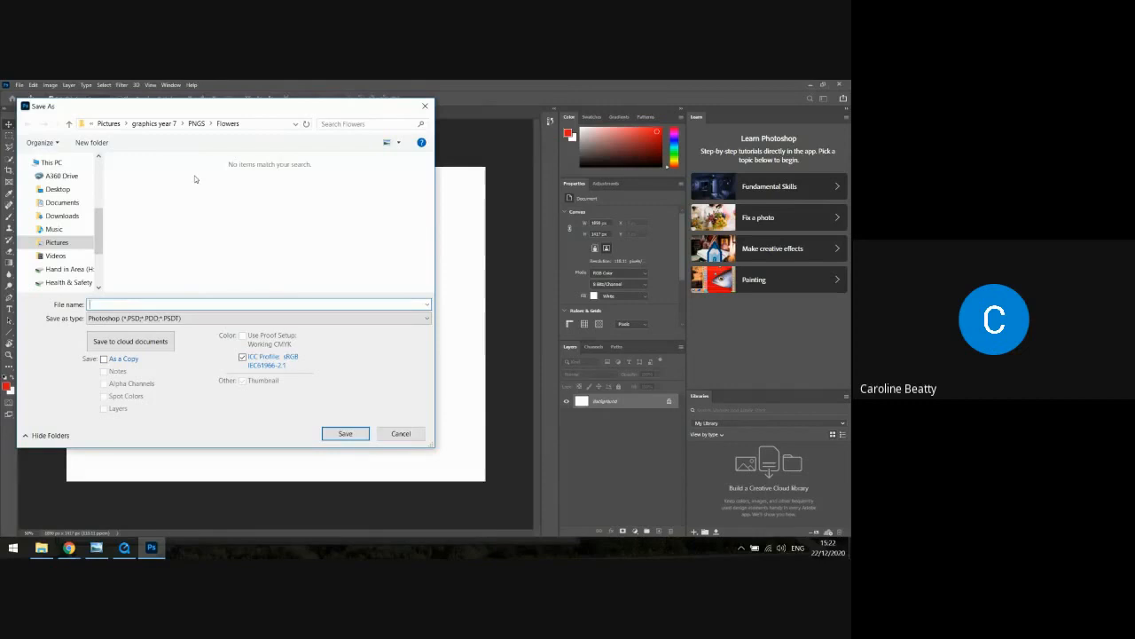
type("portrait collage 2")
left_click(346, 434)
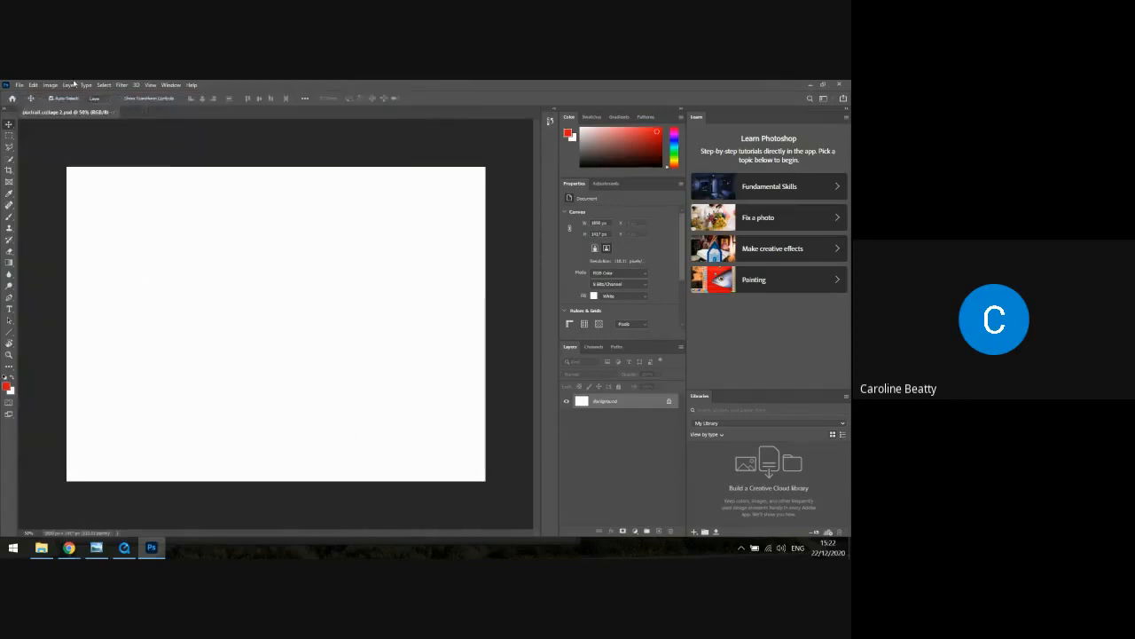
Open the image "taylor swift 4" from the People folder inside PNGS
left_click(18, 85)
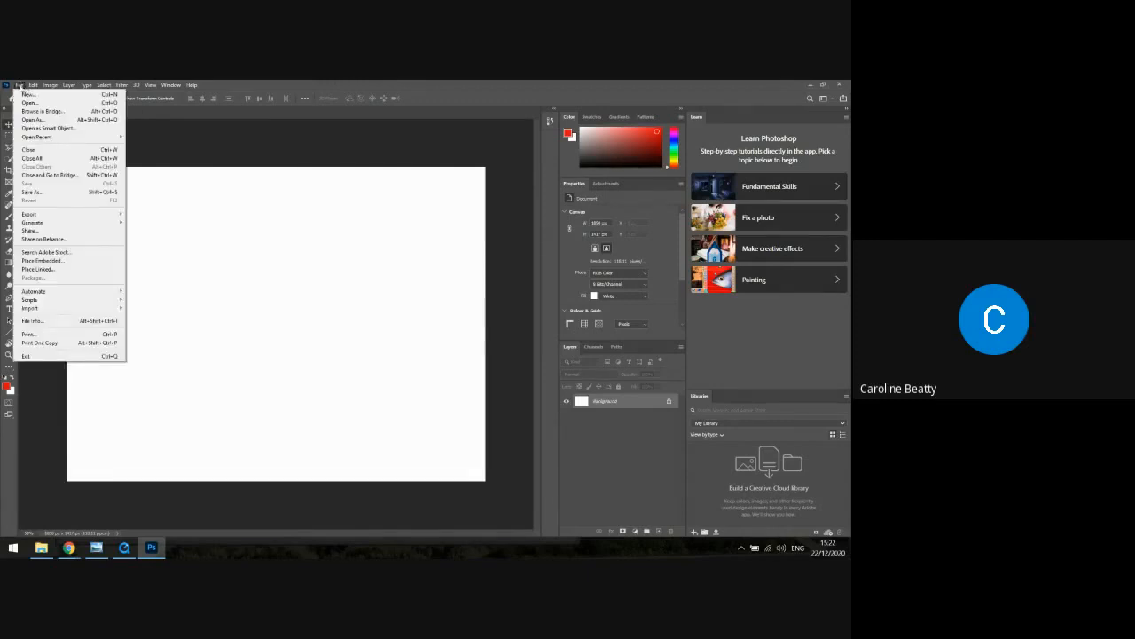
left_click(30, 102)
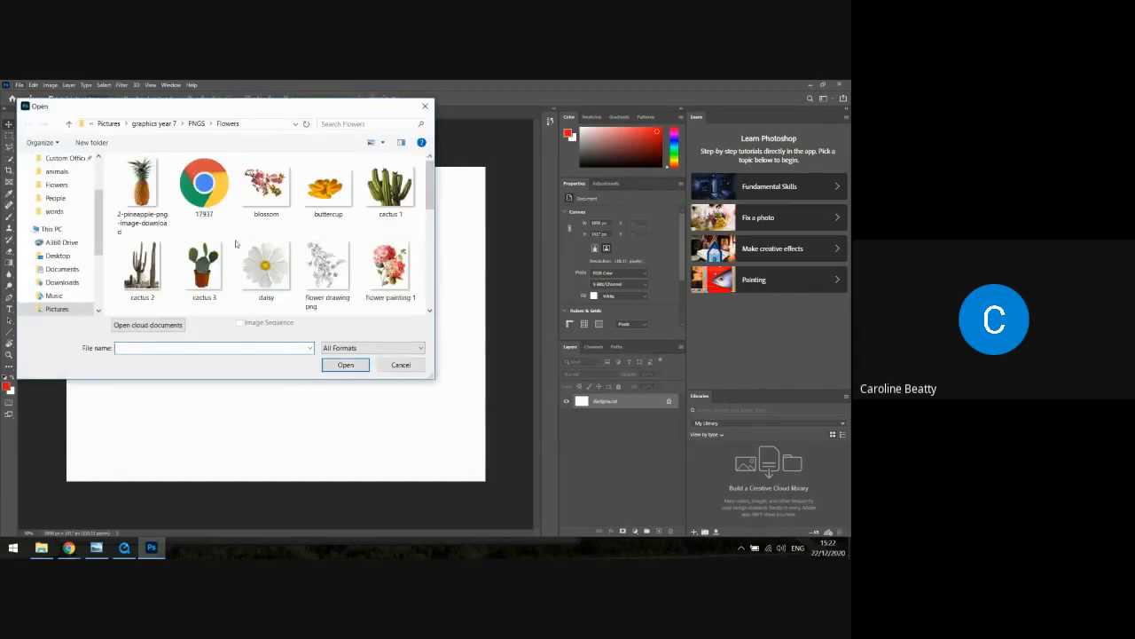
left_click(202, 124)
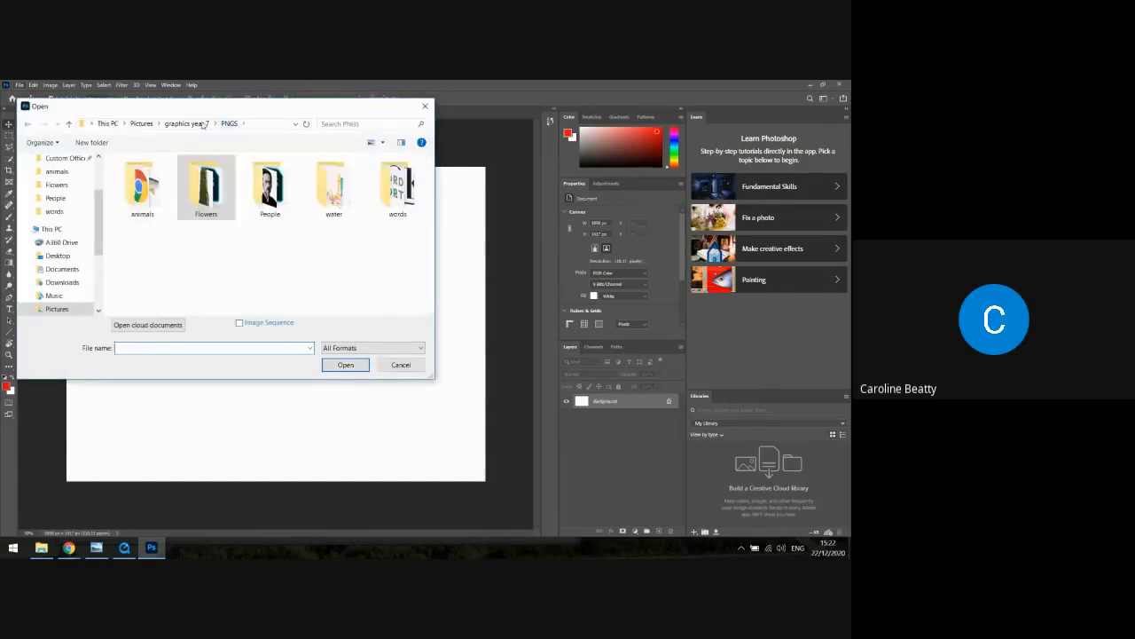
double_click(271, 191)
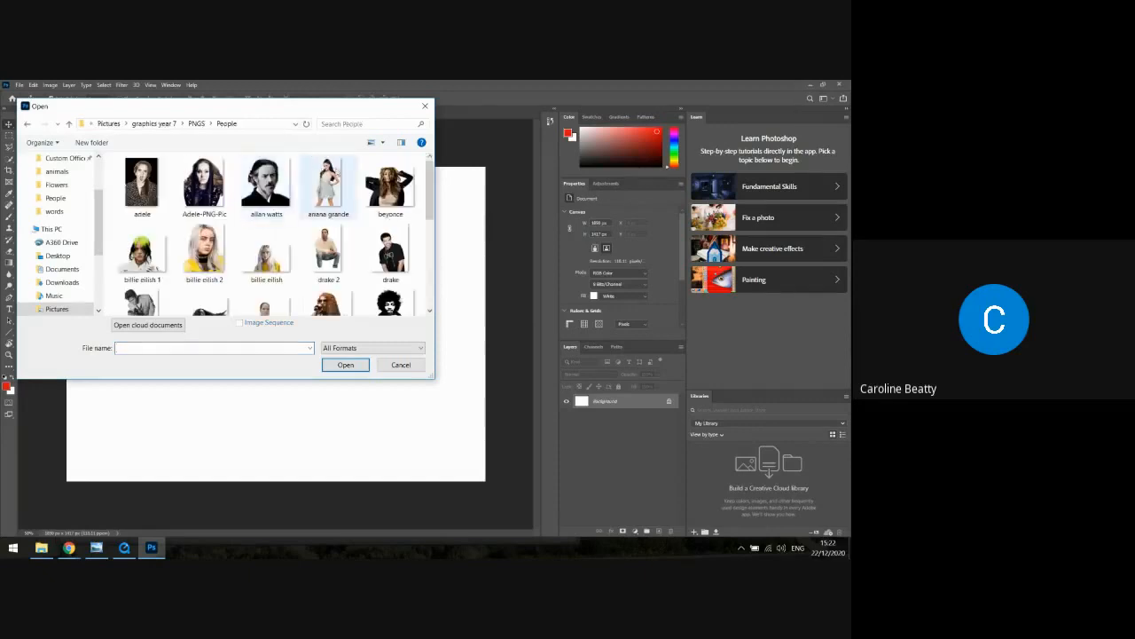
left_click_drag(432, 181, 433, 265)
left_click(402, 233)
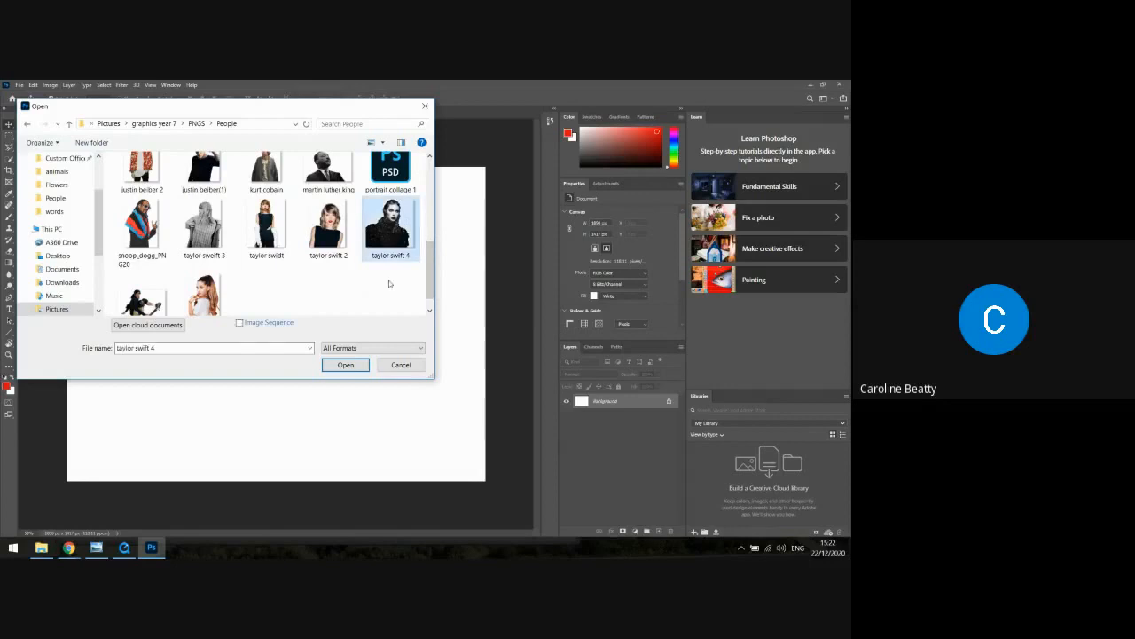
left_click(350, 367)
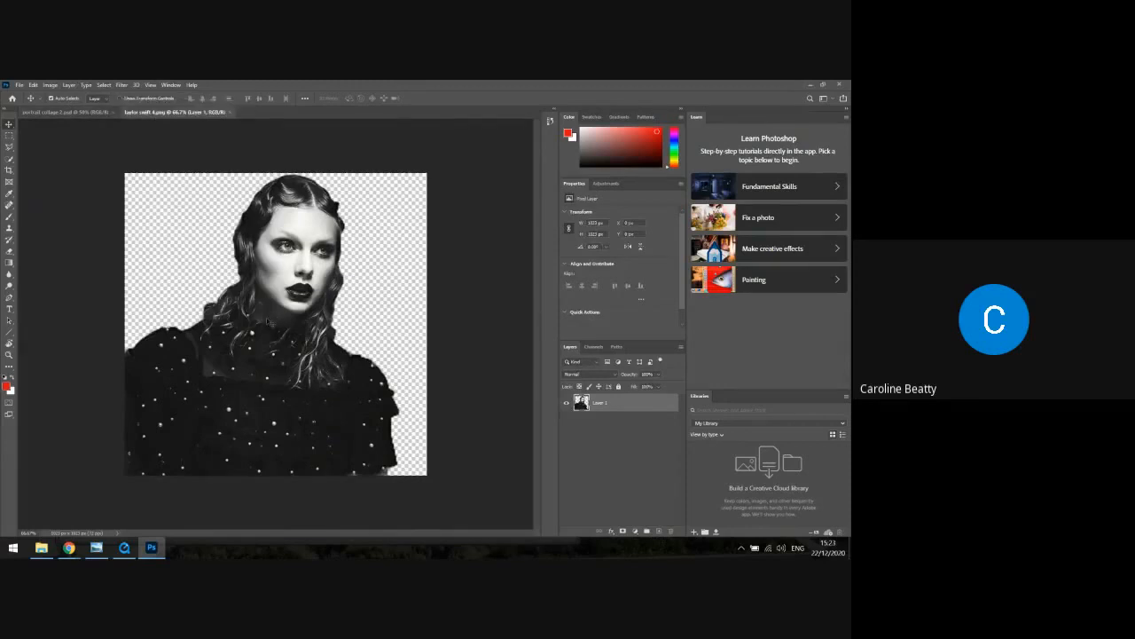
Shift the portrait slightly within its own canvas, select the whole canvas and copy it
mouse_move(267, 321)
left_mouse_down()
mouse_move(302, 355)
mouse_move(270, 311)
mouse_move(282, 288)
mouse_move(257, 302)
mouse_move(286, 293)
mouse_move(285, 310)
left_mouse_up()
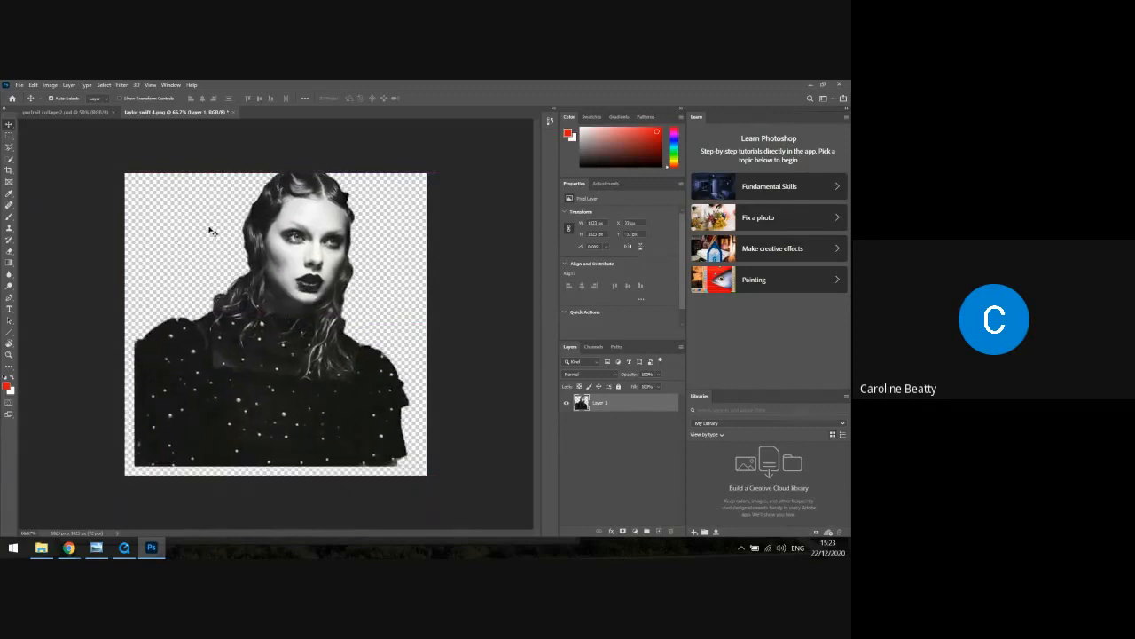
left_click_drag(286, 209, 284, 232)
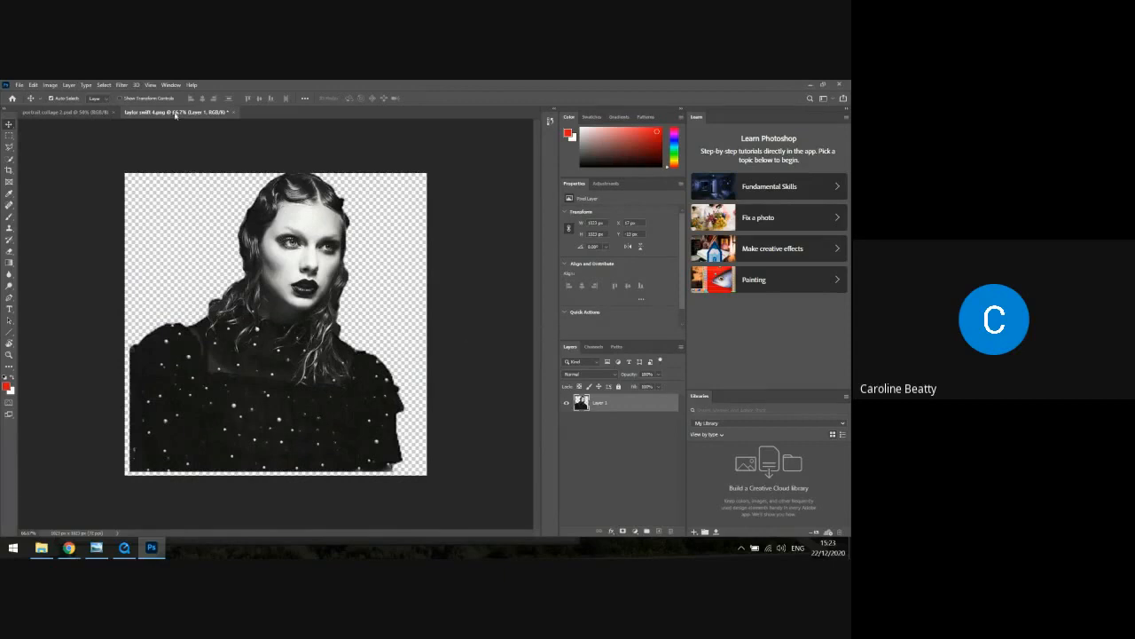
left_click(106, 84)
left_click(112, 95)
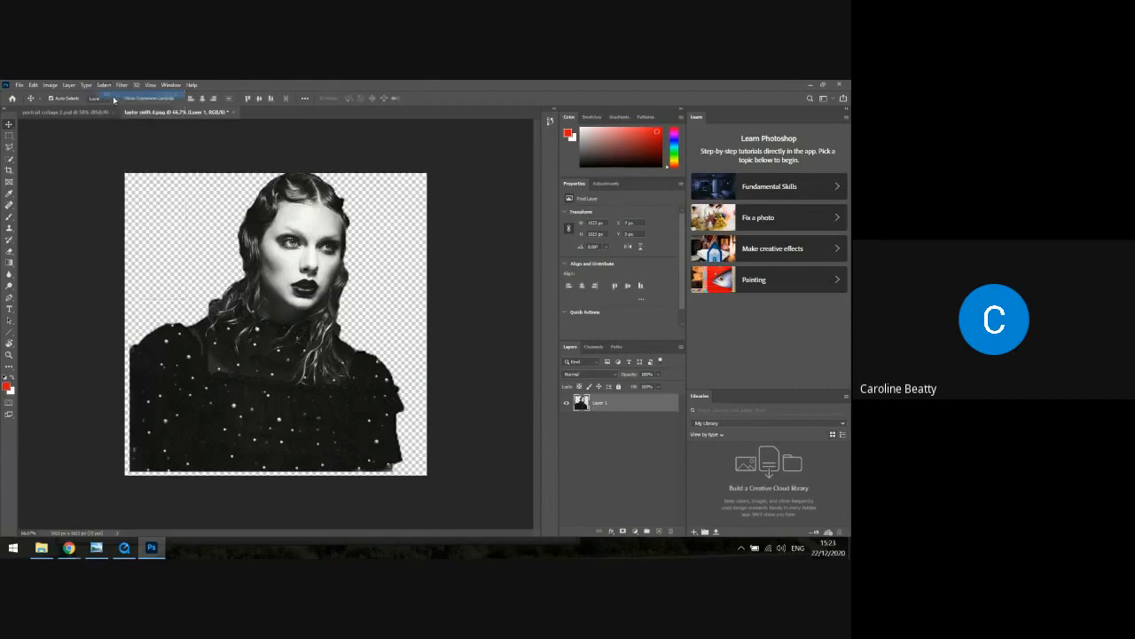
left_click(37, 85)
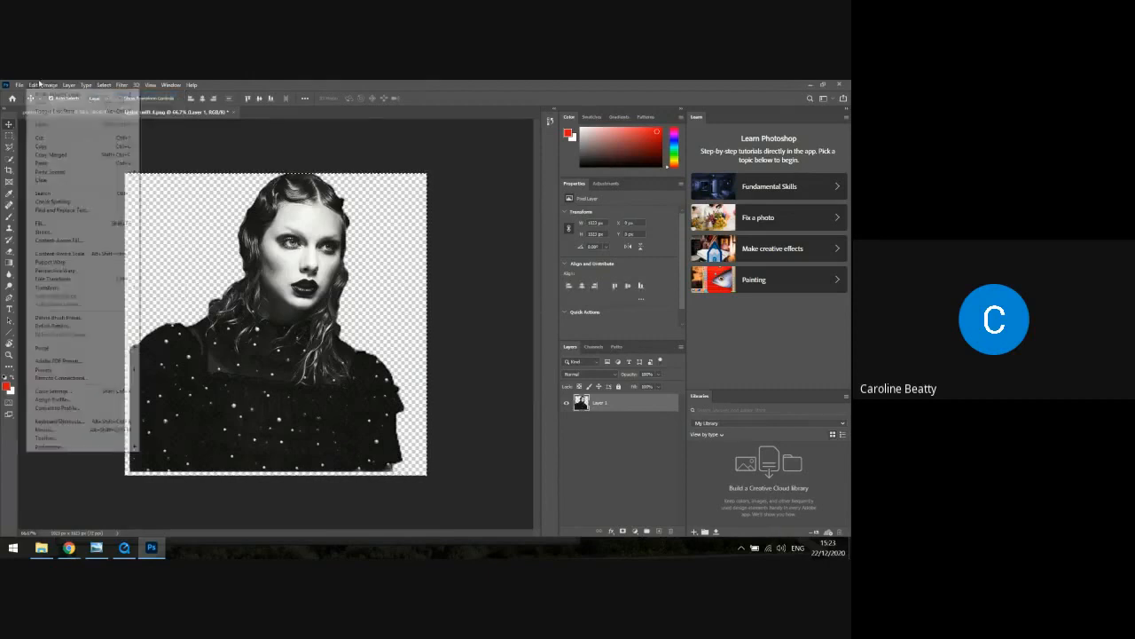
left_click(49, 146)
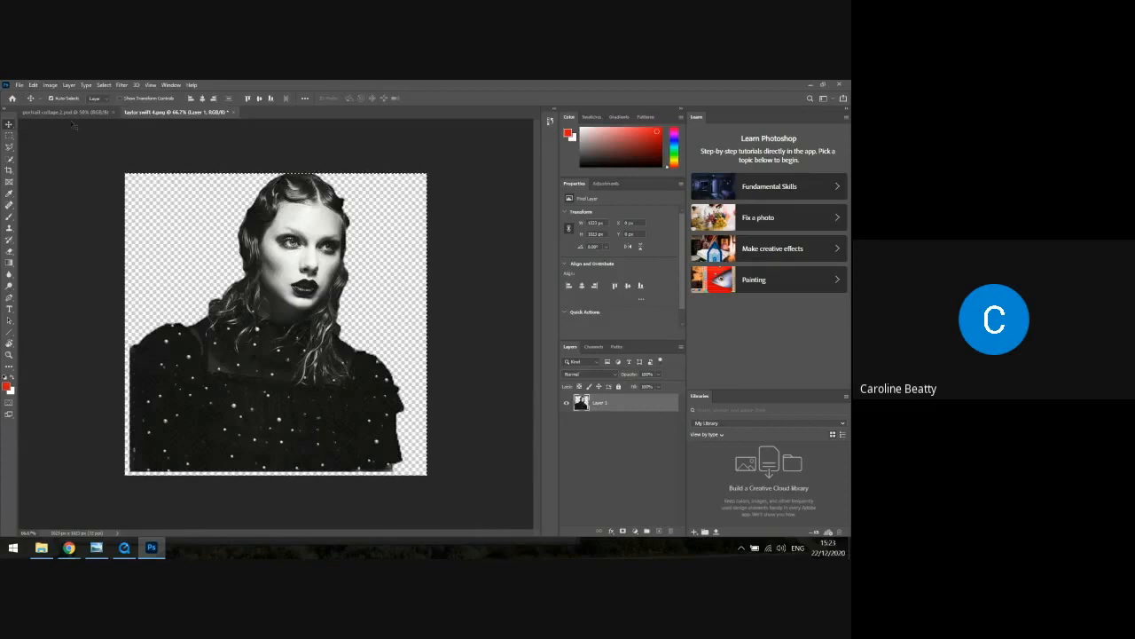
Paste the copied portrait into the "portrait collage 2" document and move it slightly up from the canvas centre
left_click(65, 112)
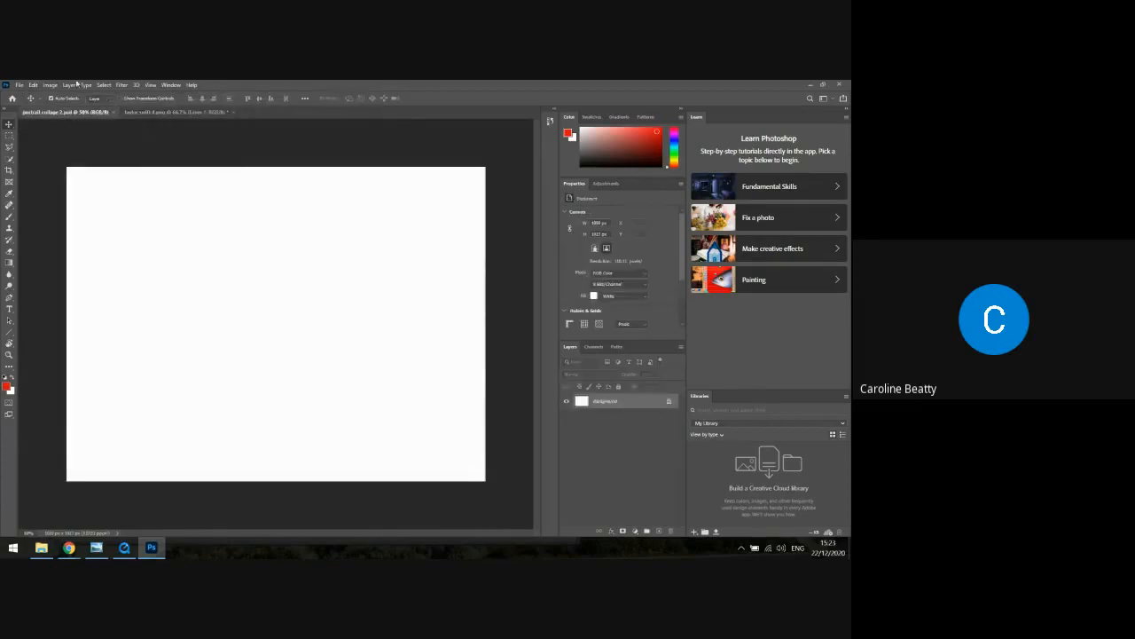
left_click(33, 85)
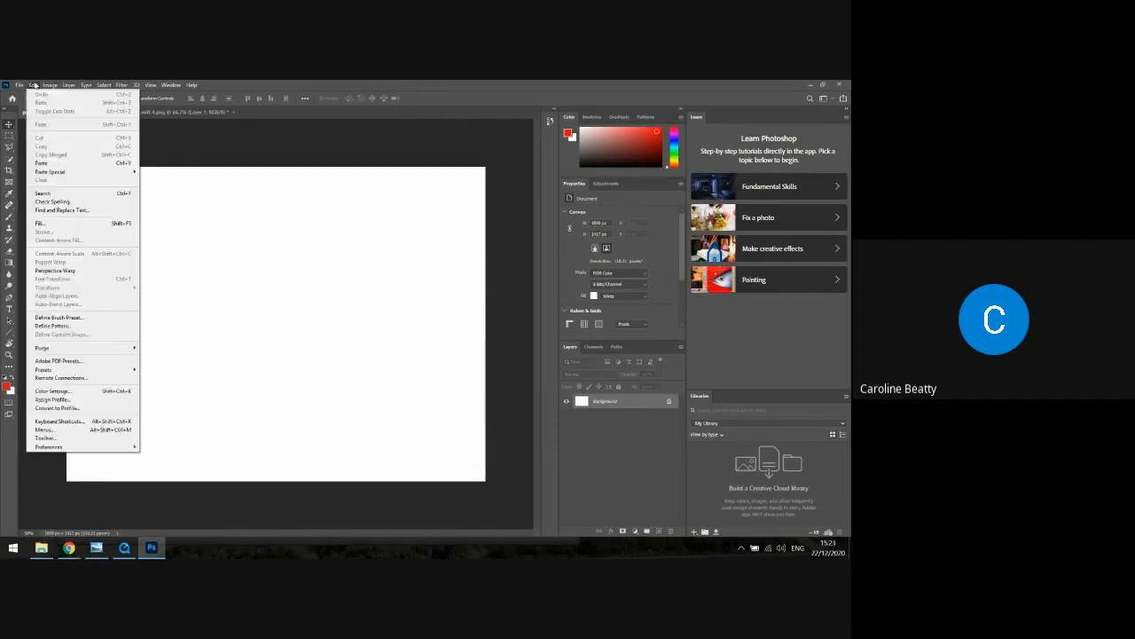
left_click(48, 164)
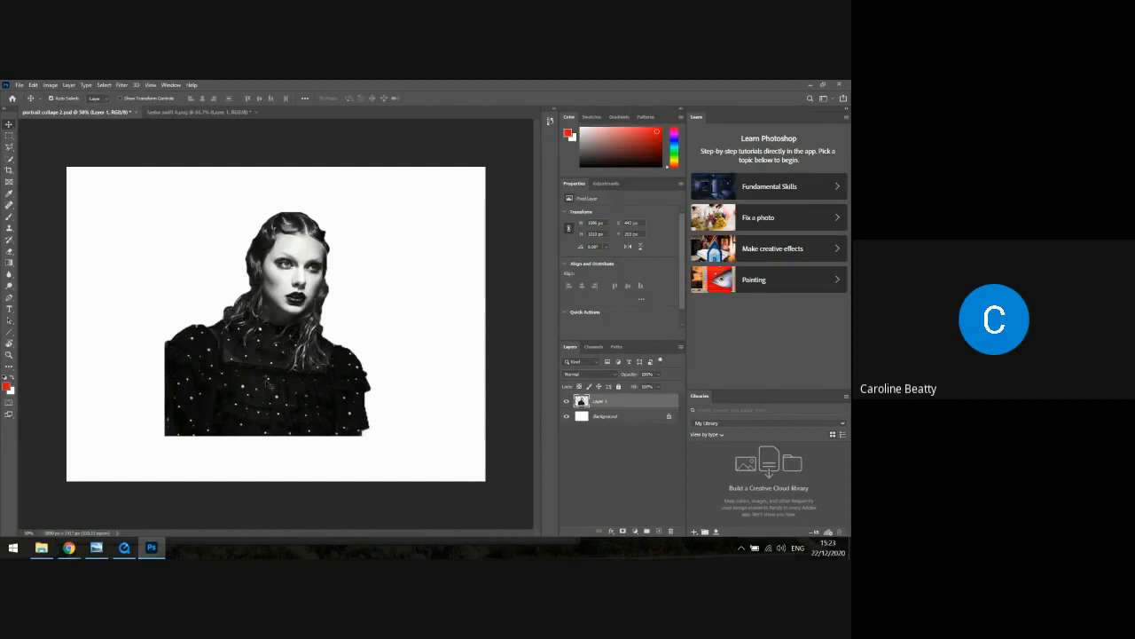
mouse_move(271, 386)
left_mouse_down()
mouse_move(266, 359)
mouse_move(240, 364)
mouse_move(291, 396)
mouse_move(245, 403)
mouse_move(261, 375)
left_mouse_up()
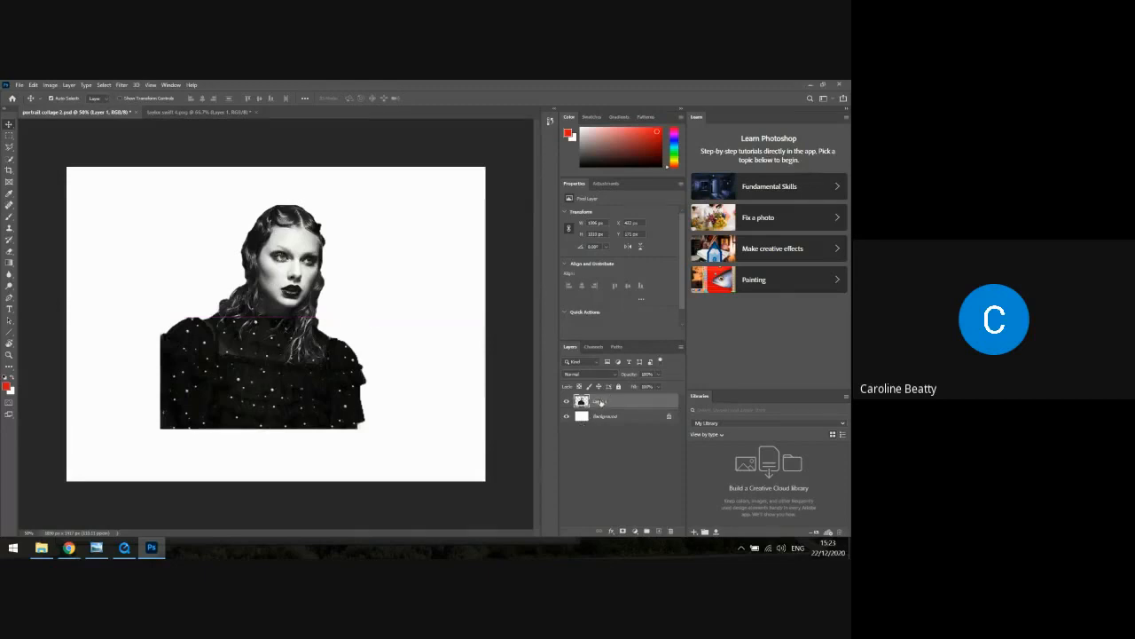
Rename the pasted portrait's layer to "Taylor" and nudge the portrait slightly on the canvas
double_click(600, 402)
type("t")
key("Return")
left_click_drag(253, 314, 257, 308)
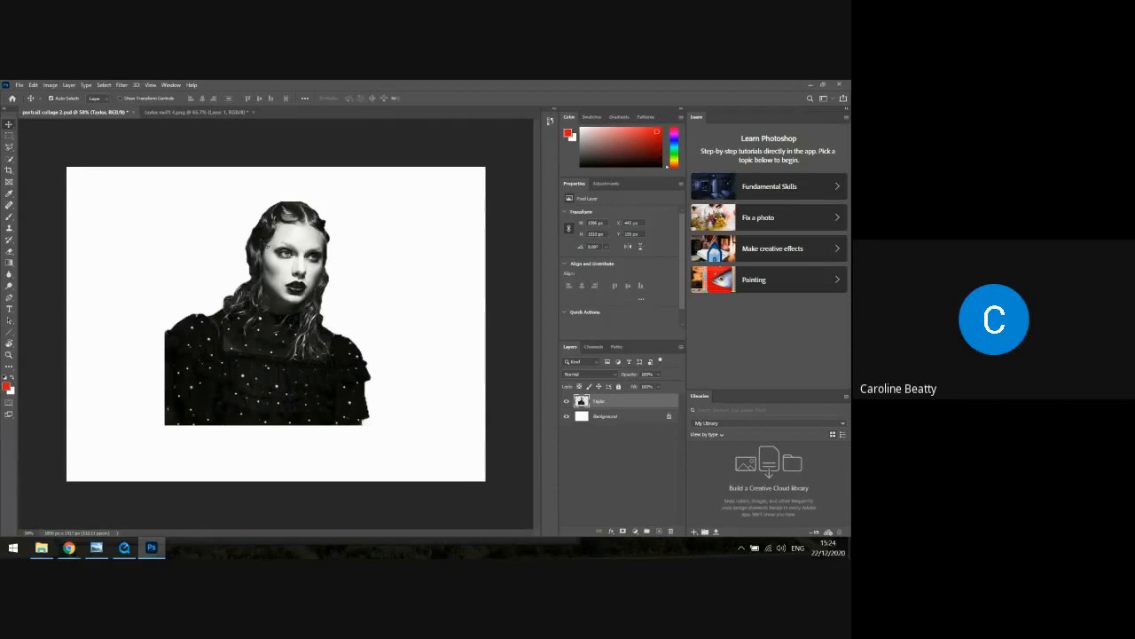
Open the image "flower painting 1" from the Flowers folder inside PNGS
left_click(20, 84)
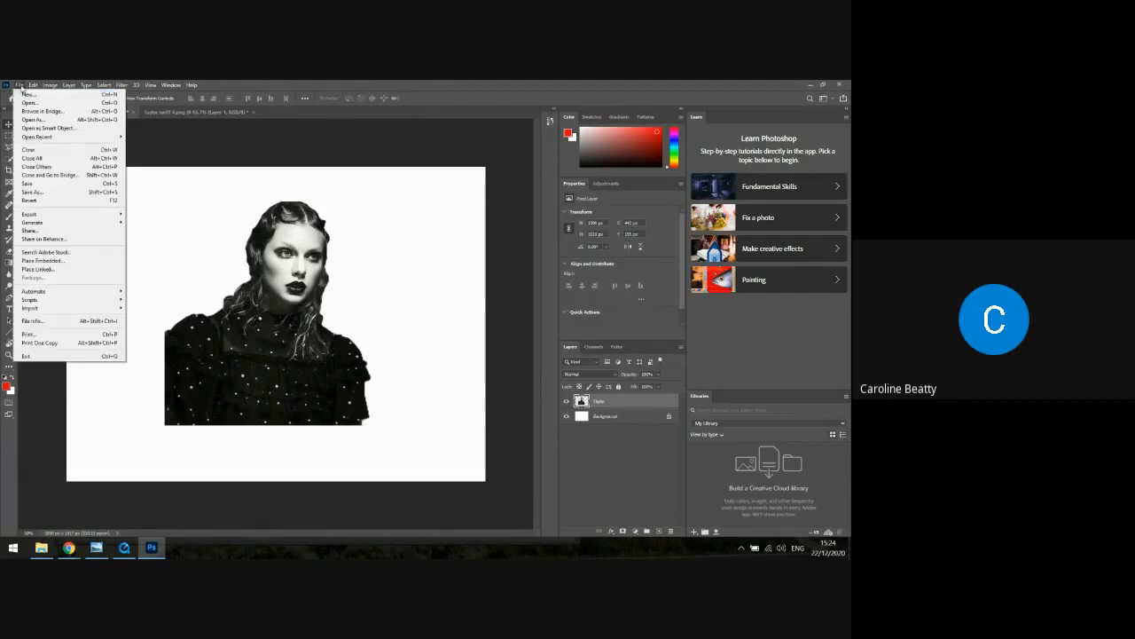
left_click(27, 103)
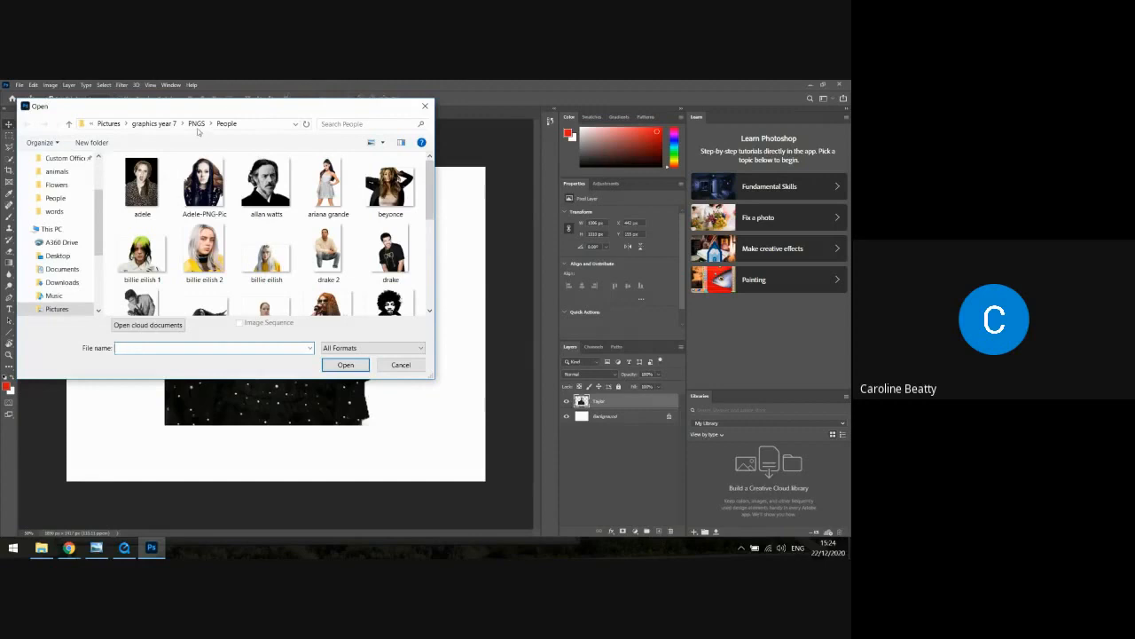
left_click(197, 124)
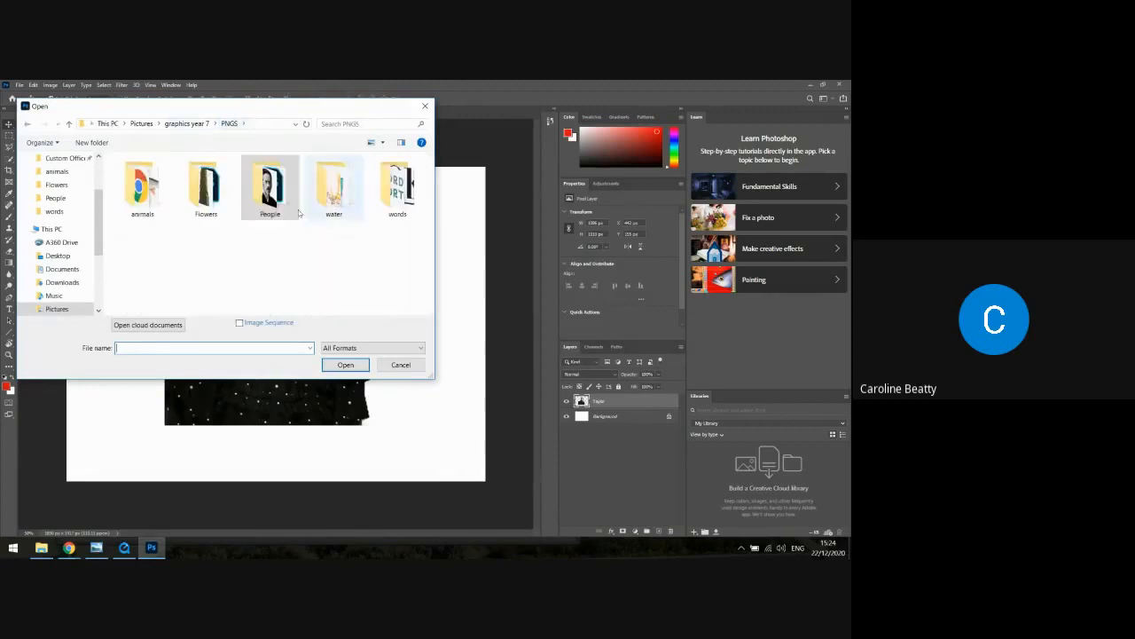
left_click(215, 199)
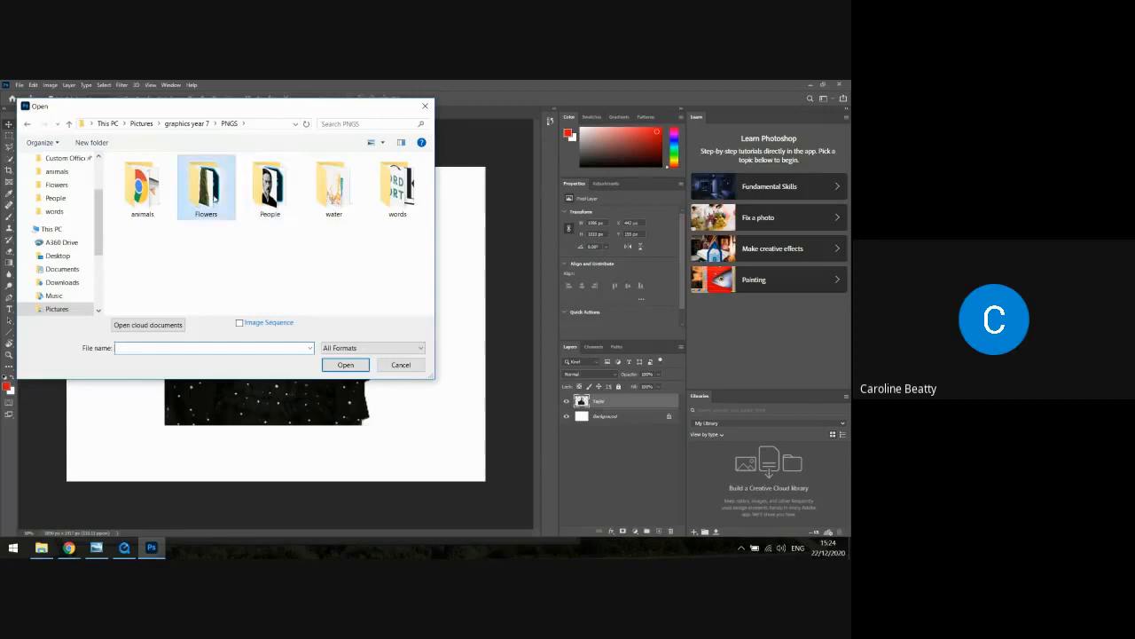
double_click(215, 199)
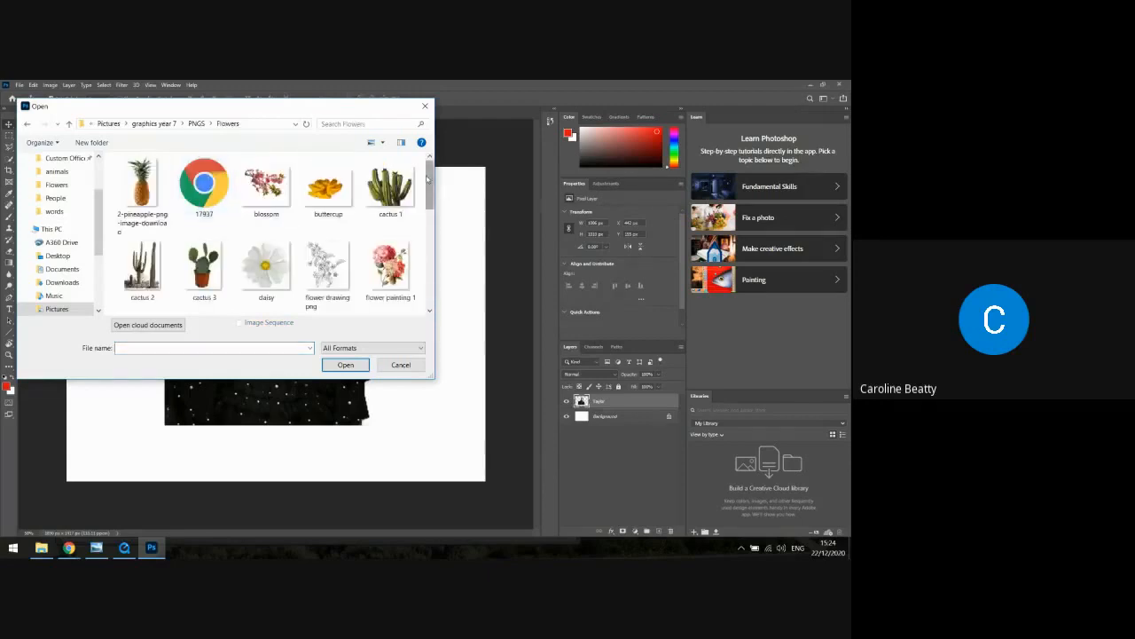
scroll(427, 179, "down", 2)
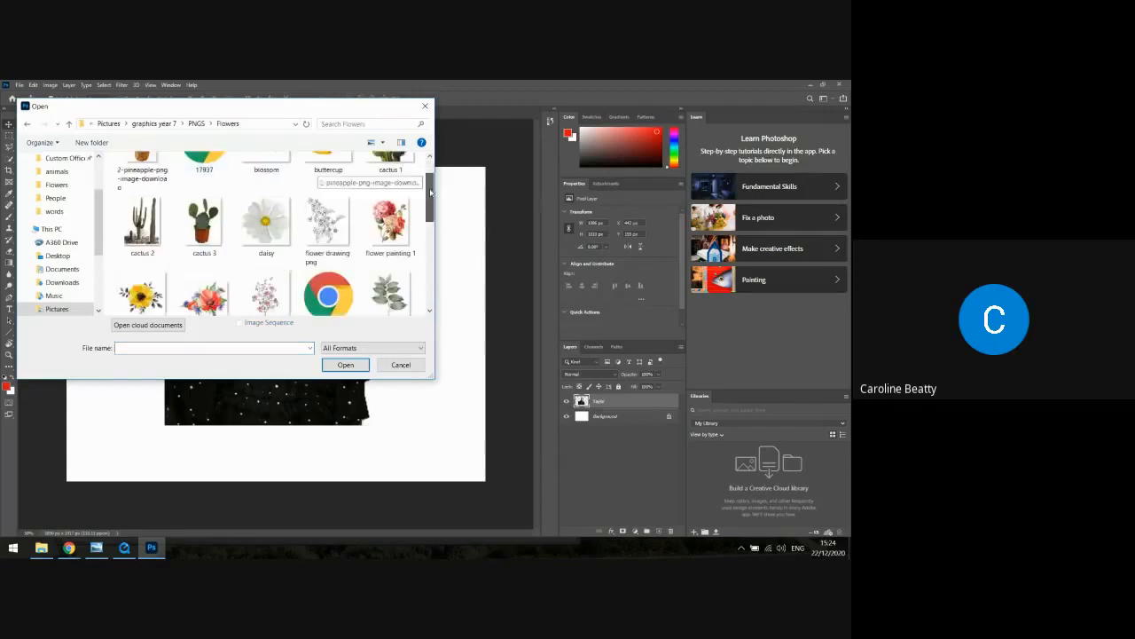
left_click(399, 213)
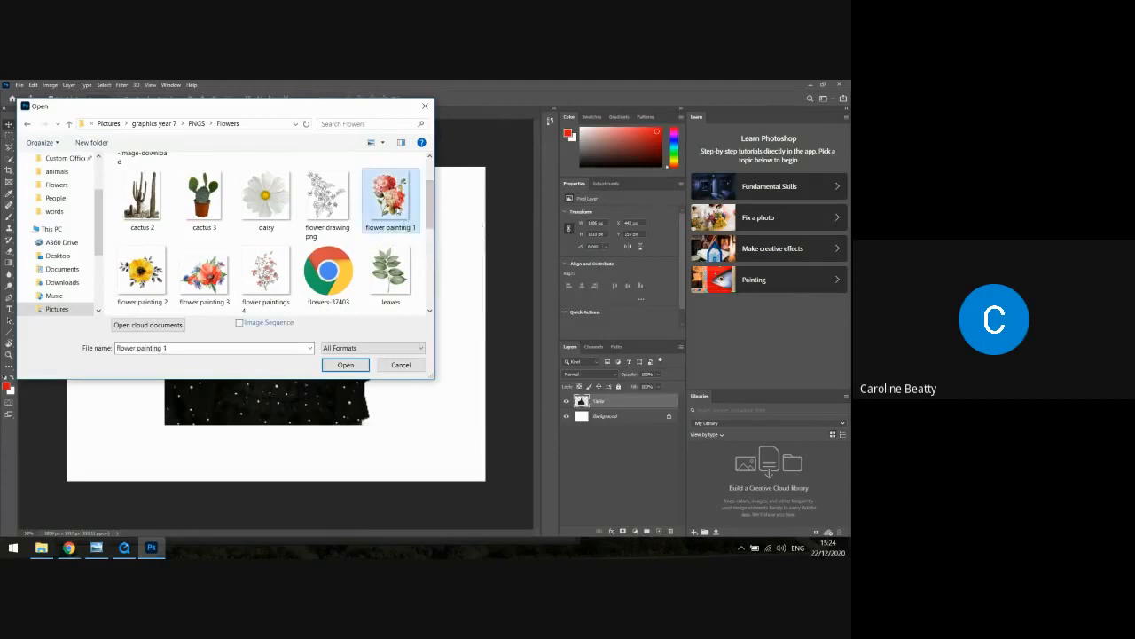
left_click(344, 365)
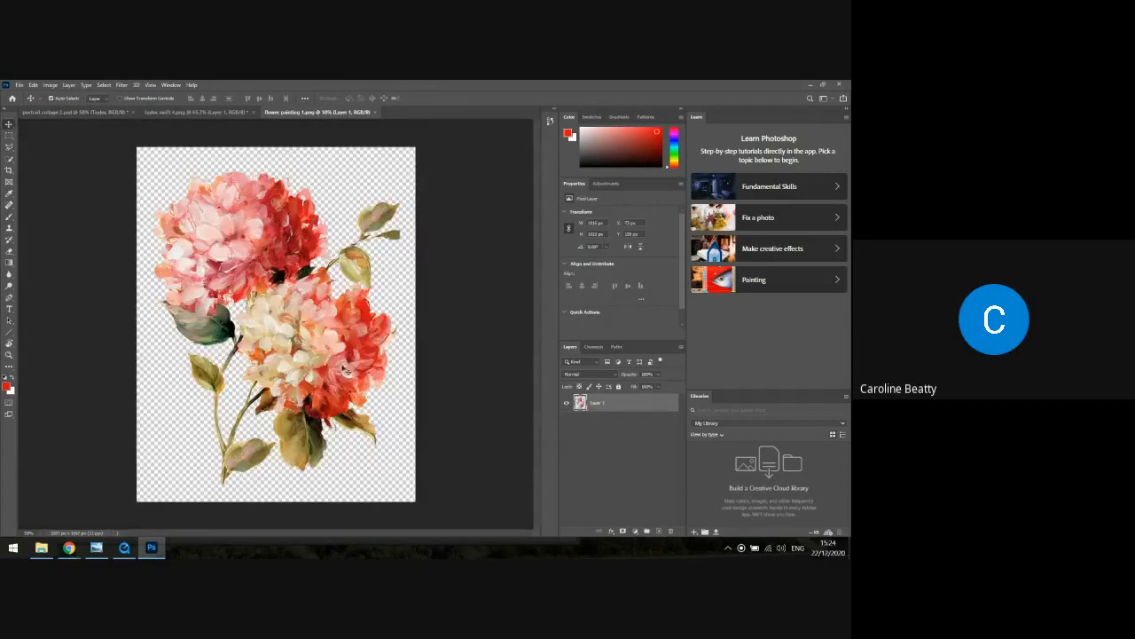
Select the whole canvas of the flower painting and copy it
left_click(103, 84)
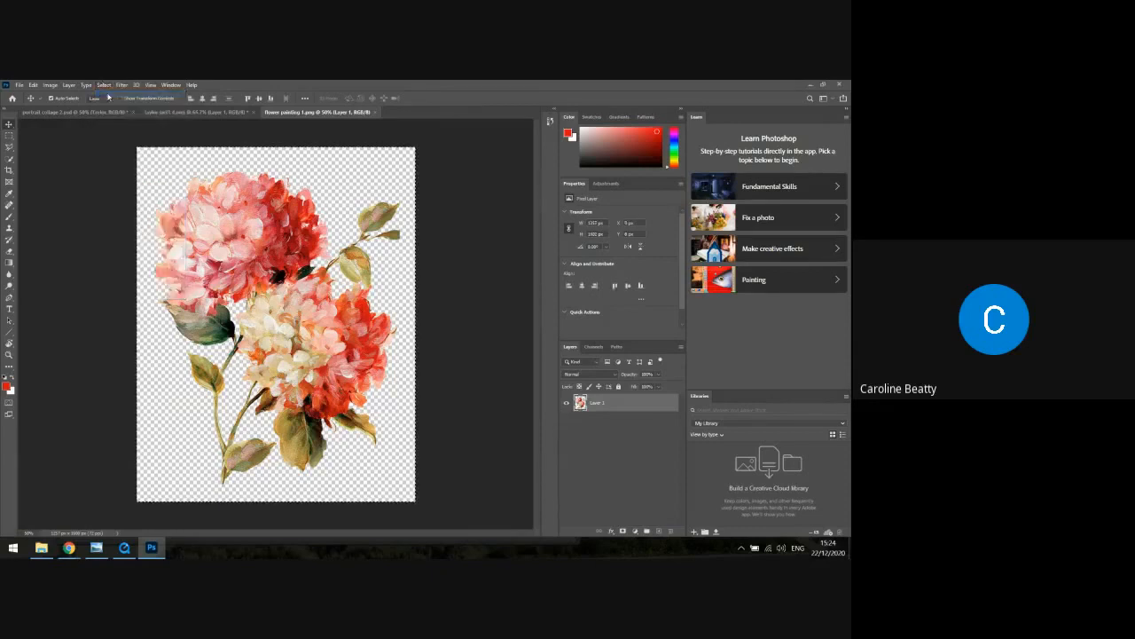
left_click(34, 84)
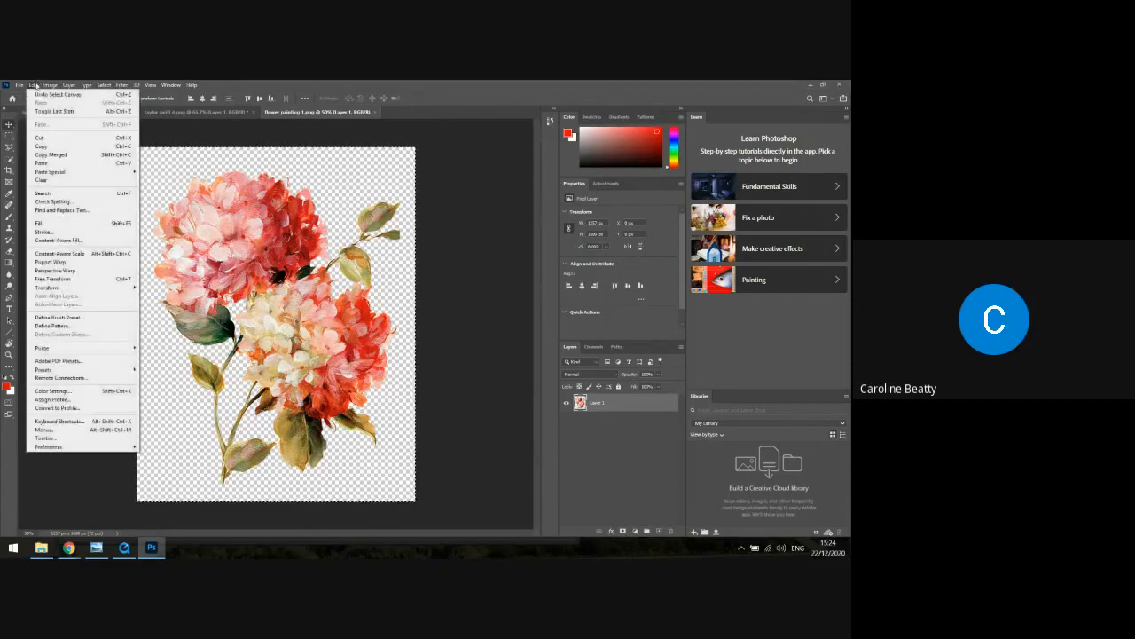
left_click(52, 146)
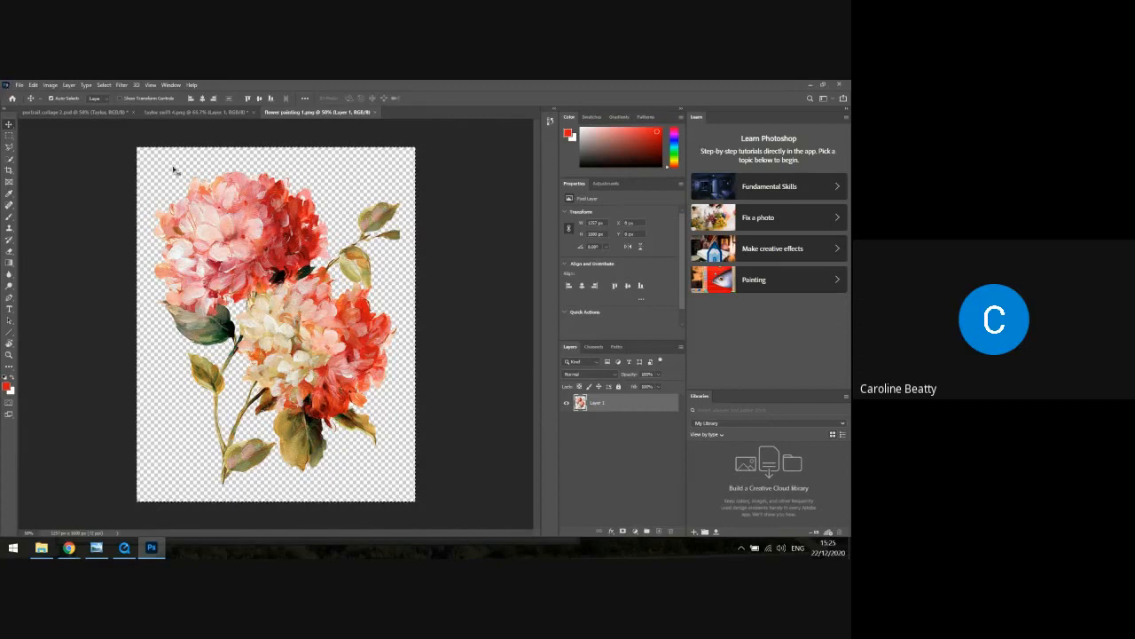
Paste the copied flower painting into the "portrait collage 2" document and rename its layer to "flower 1"
left_click(104, 112)
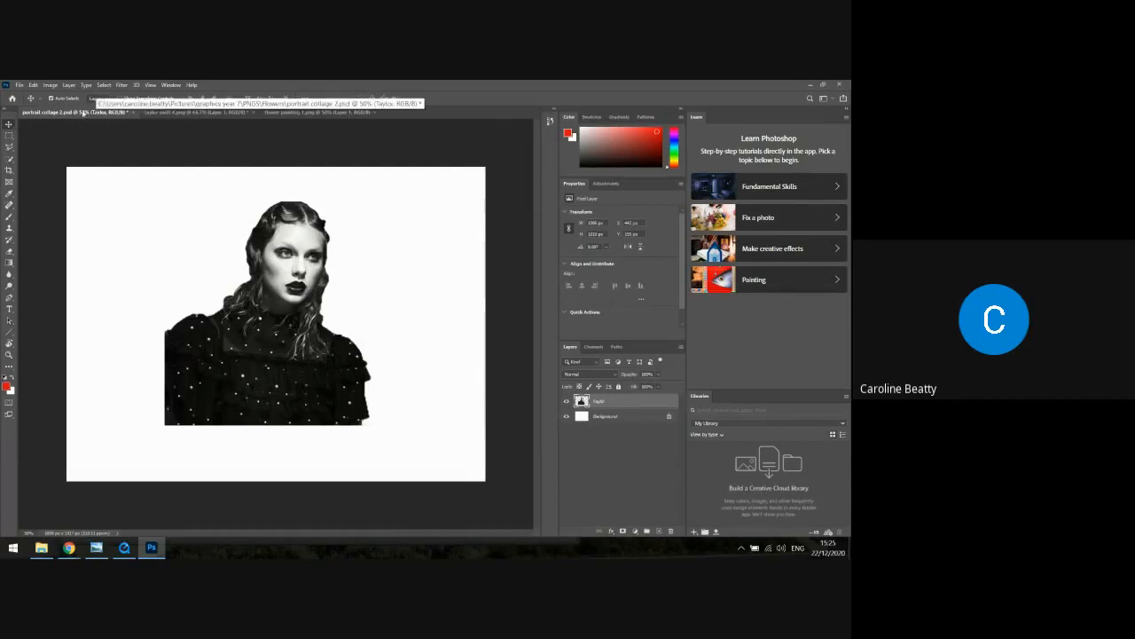
left_click(33, 84)
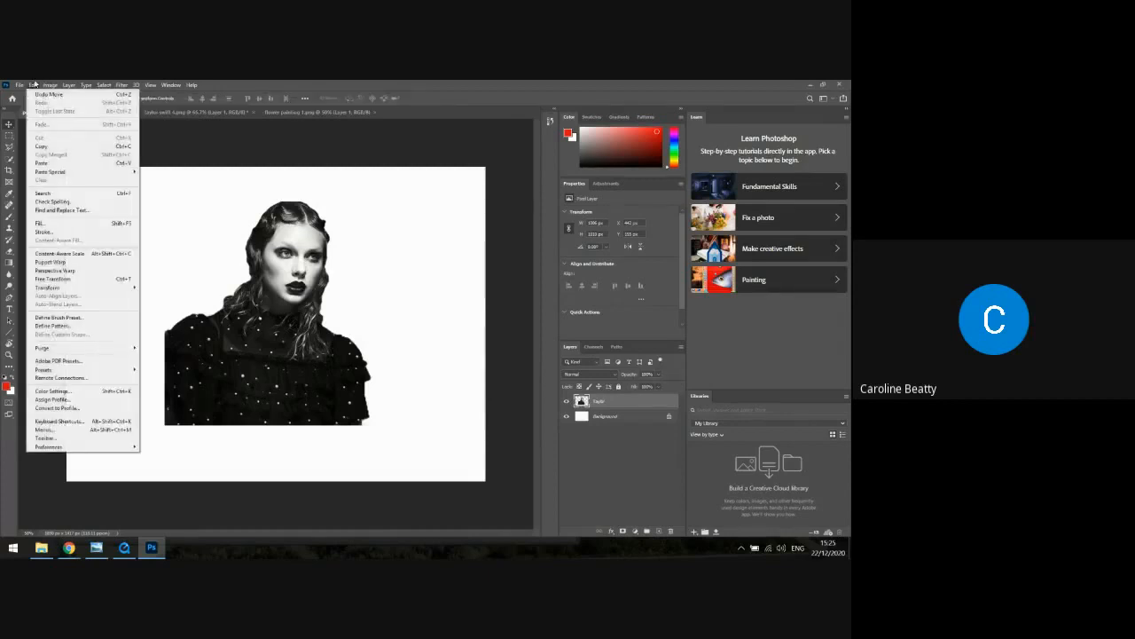
left_click(60, 163)
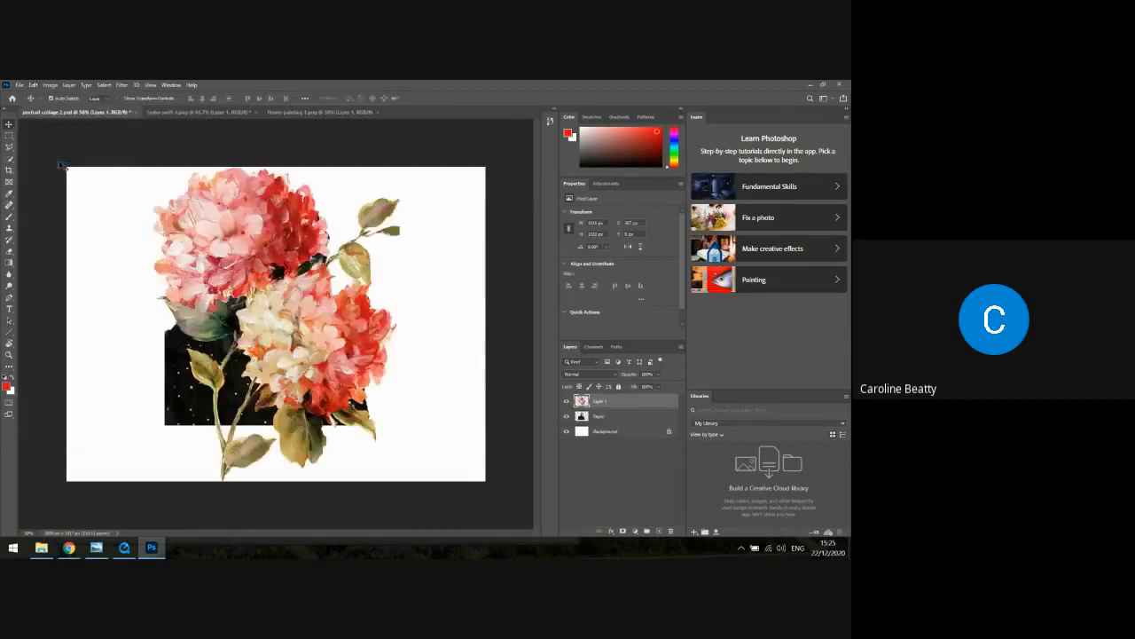
double_click(598, 401)
type("Flower 1")
key("Return")
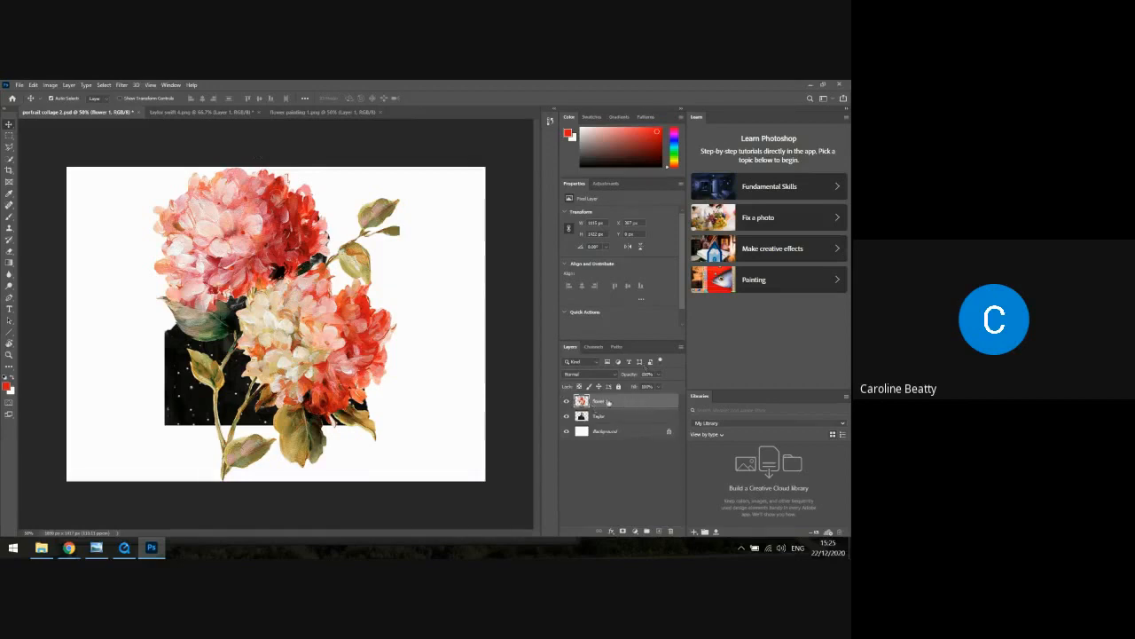
Scale the "flower 1" layer down to about 28% and place it over the lower sleeve on the portrait's right-hand side
left_click(34, 85)
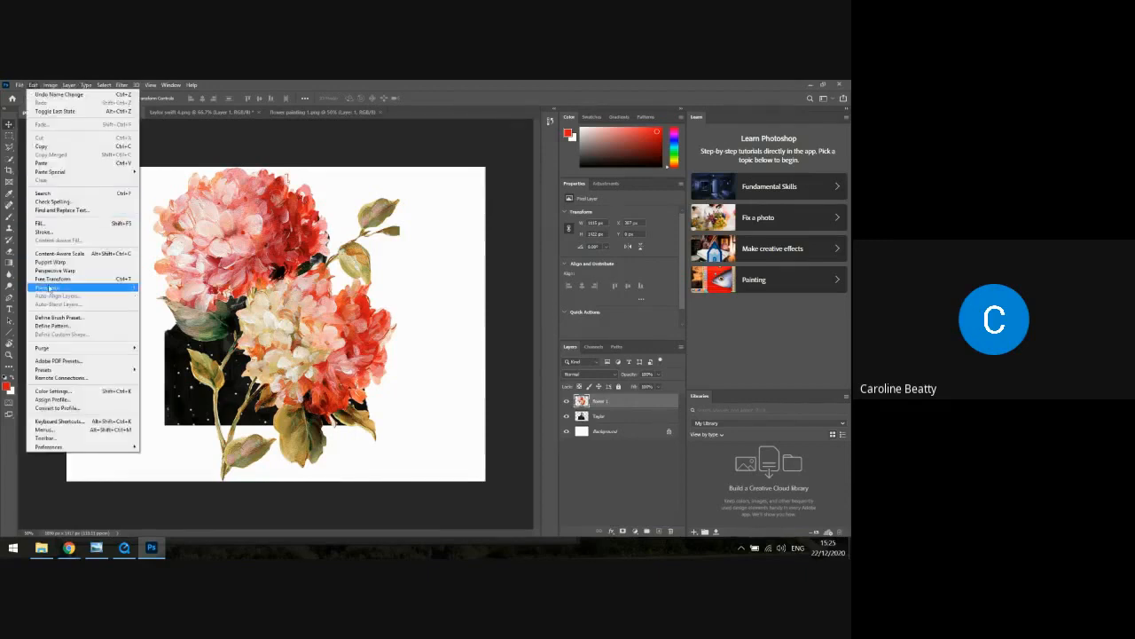
mouse_move(49, 289)
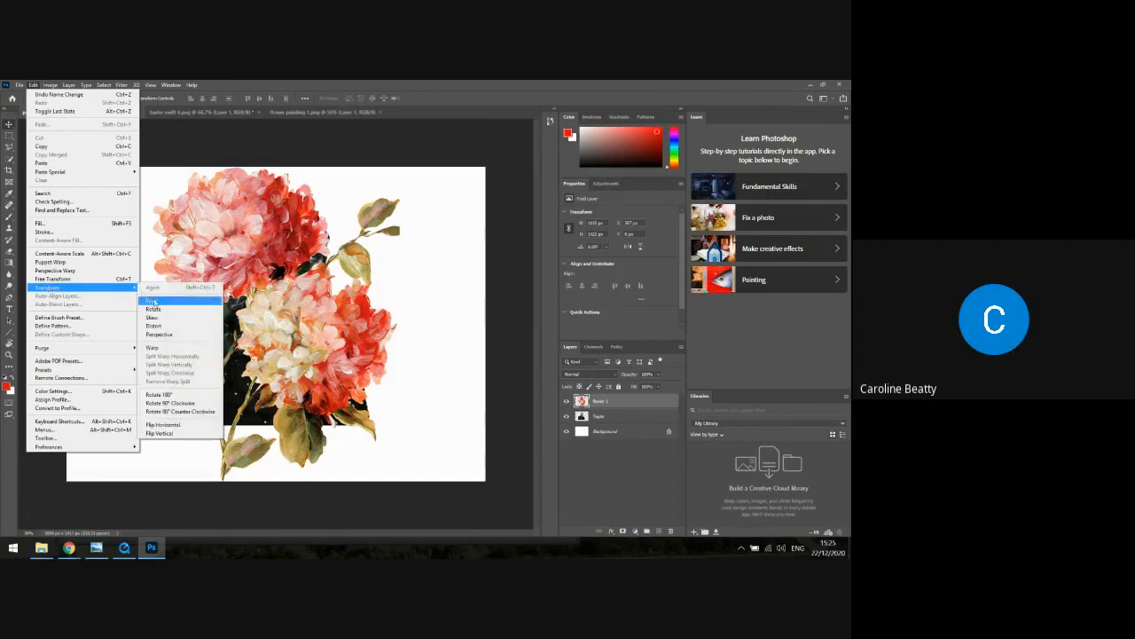
left_click(154, 302)
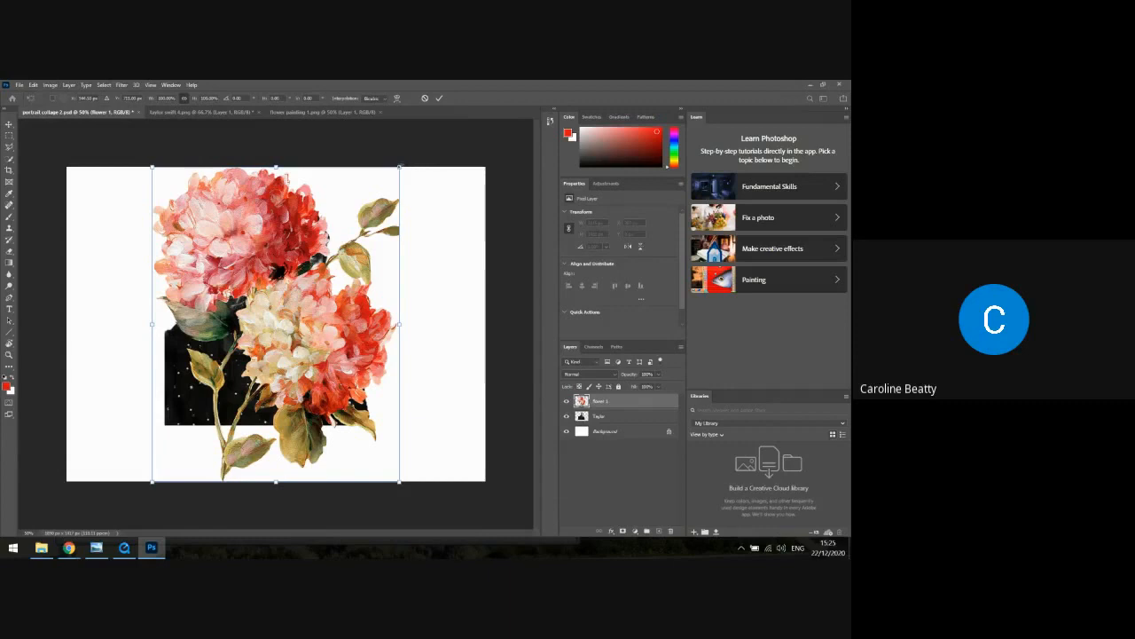
left_click_drag(400, 166, 290, 307)
left_click_drag(286, 252, 183, 315)
left_click_drag(245, 422, 376, 345)
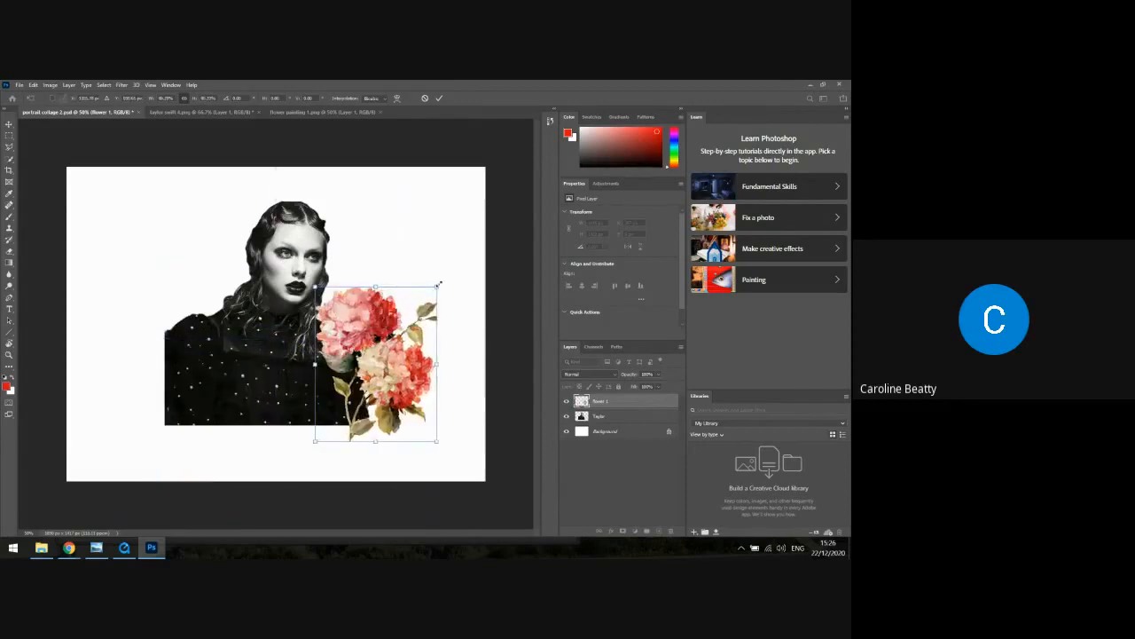
left_click_drag(438, 284, 382, 330)
mouse_move(368, 372)
left_mouse_down()
mouse_move(364, 321)
mouse_move(359, 391)
left_mouse_up()
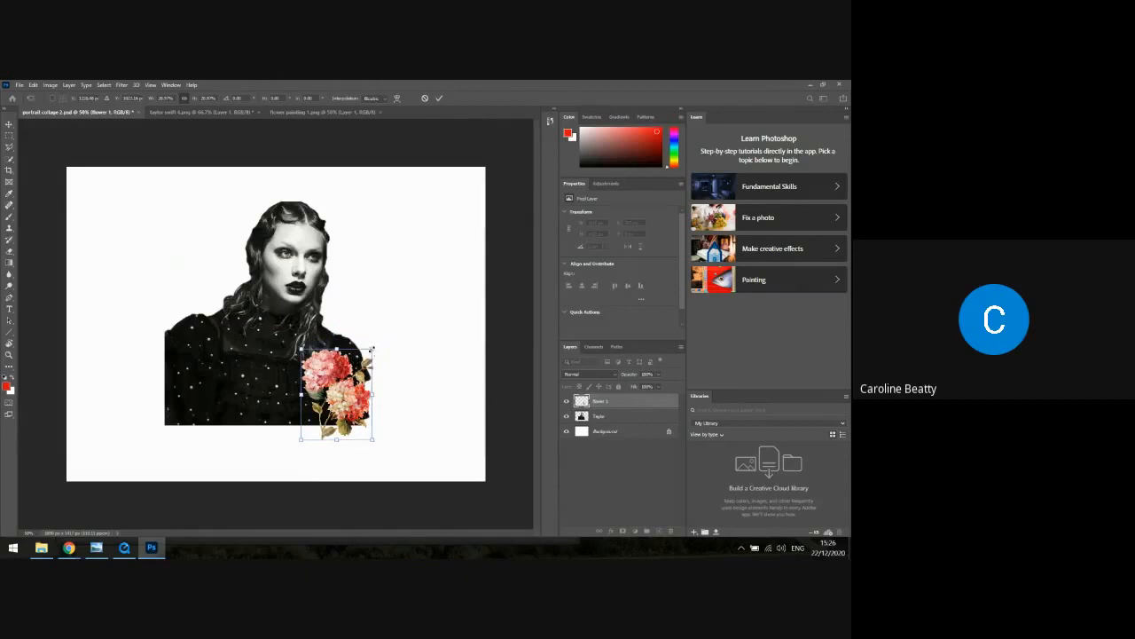
left_click_drag(373, 348, 370, 352)
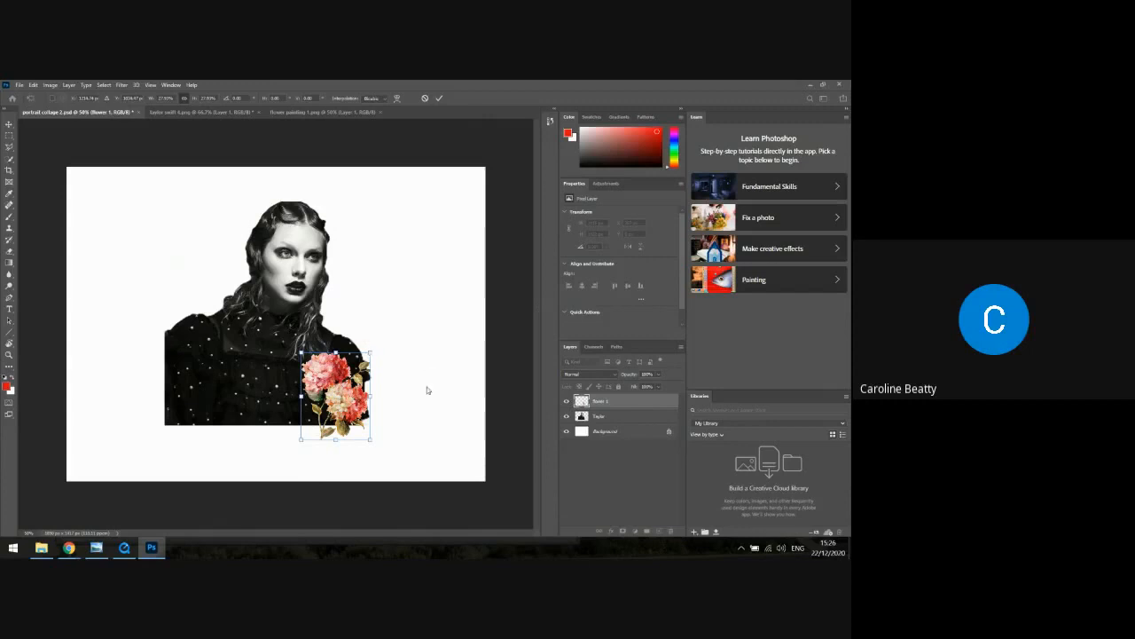
key("Return")
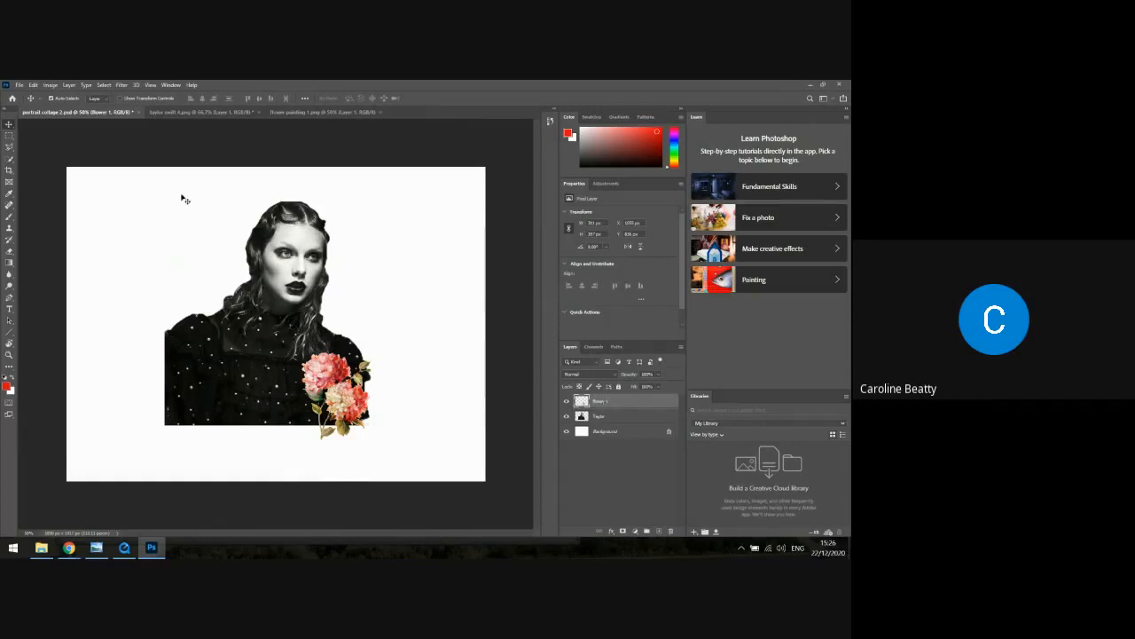
Rotate the "flower 1" layer about 33° clockwise and move it up onto the portrait's shoulder
left_click(33, 85)
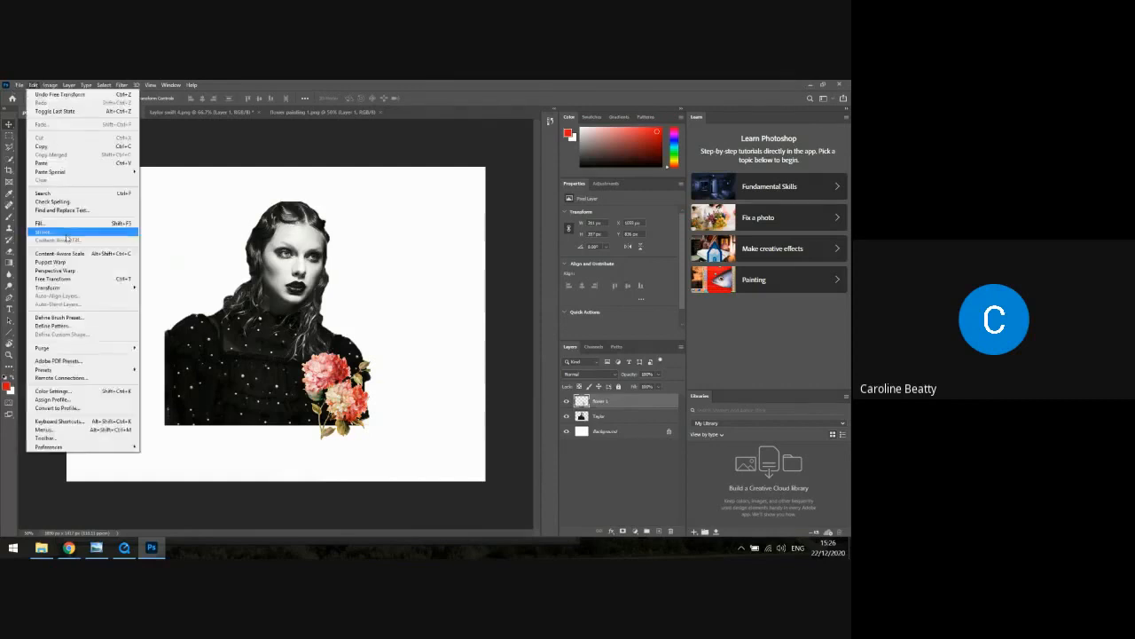
mouse_move(75, 290)
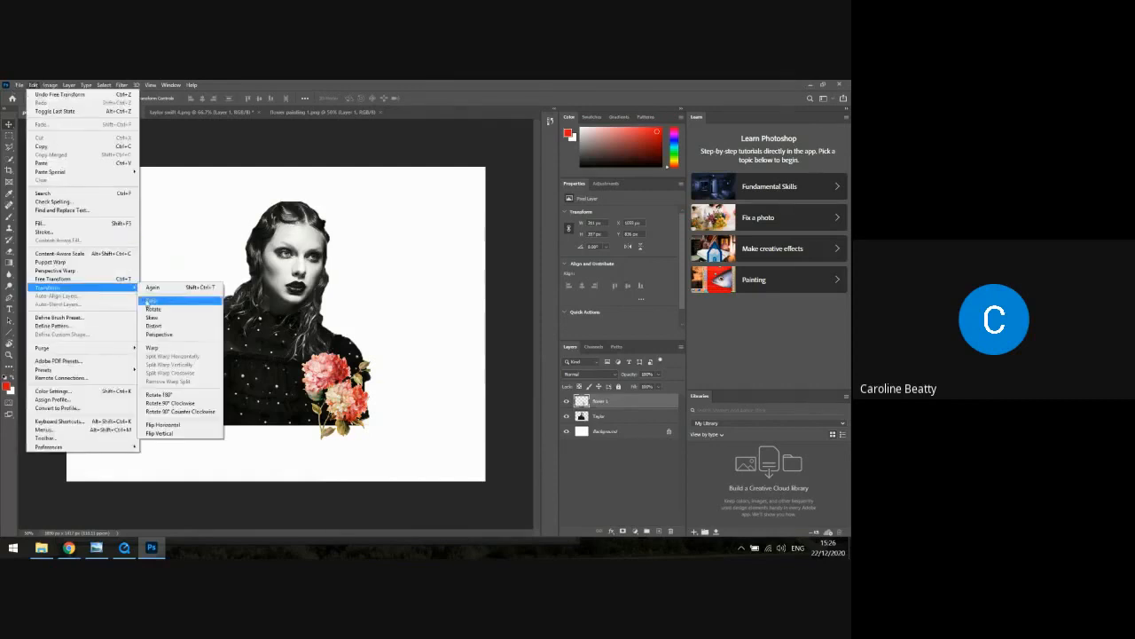
left_click(154, 307)
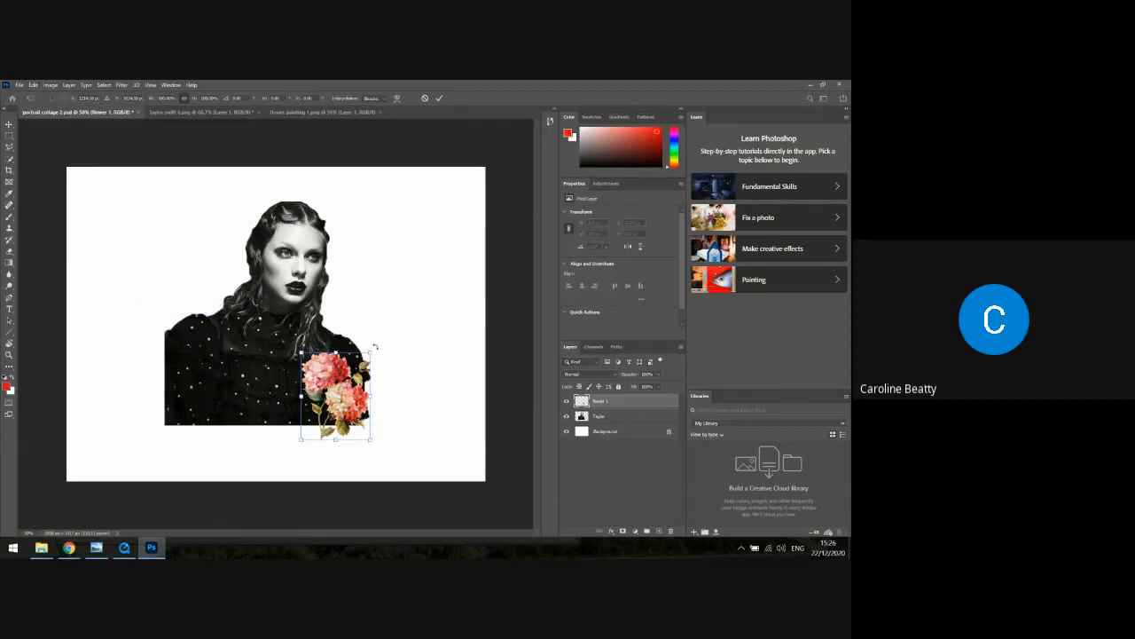
mouse_move(375, 347)
left_mouse_down()
mouse_move(405, 373)
mouse_move(360, 387)
mouse_move(377, 380)
mouse_move(363, 380)
mouse_move(358, 354)
mouse_move(369, 353)
left_mouse_up()
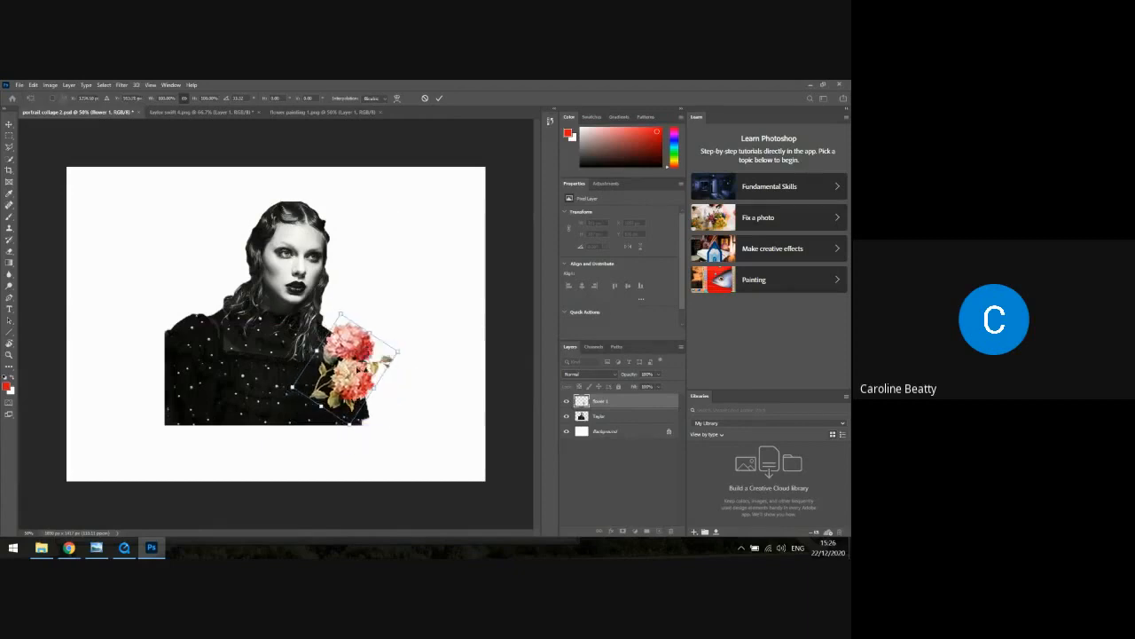
key("Return")
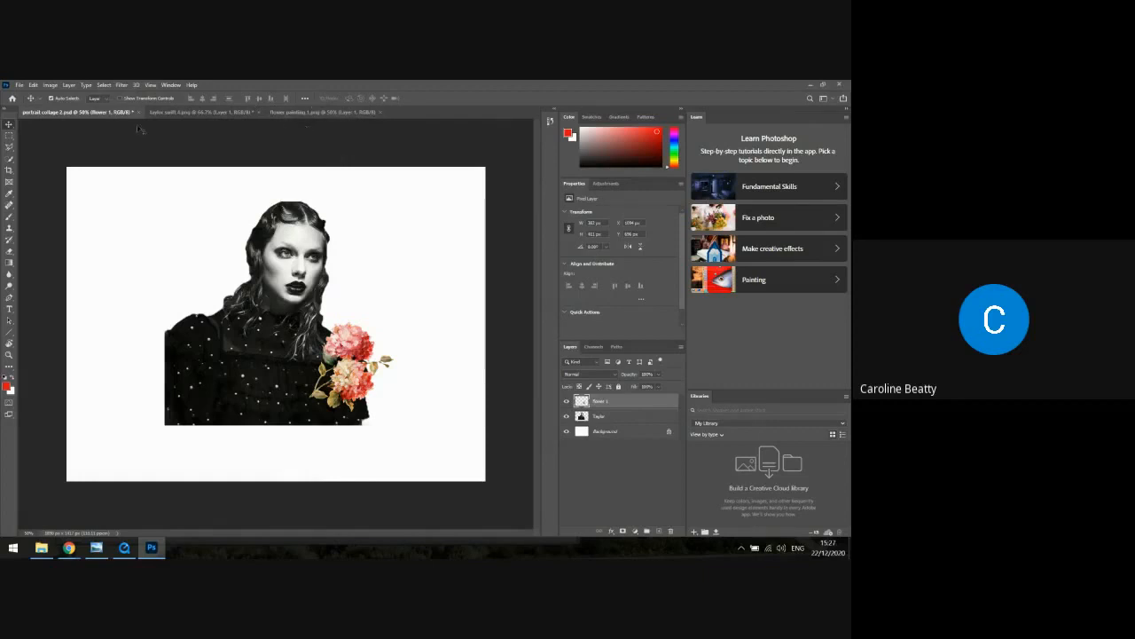
Open the image "flower painting 3" from the Flowers folder
left_click(18, 84)
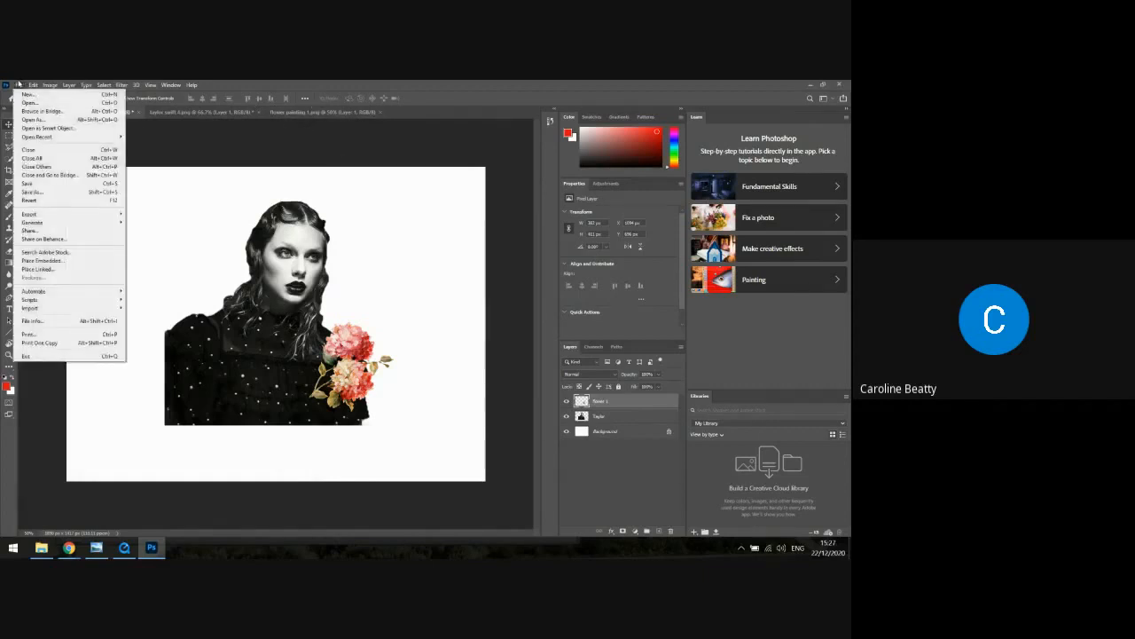
left_click(29, 104)
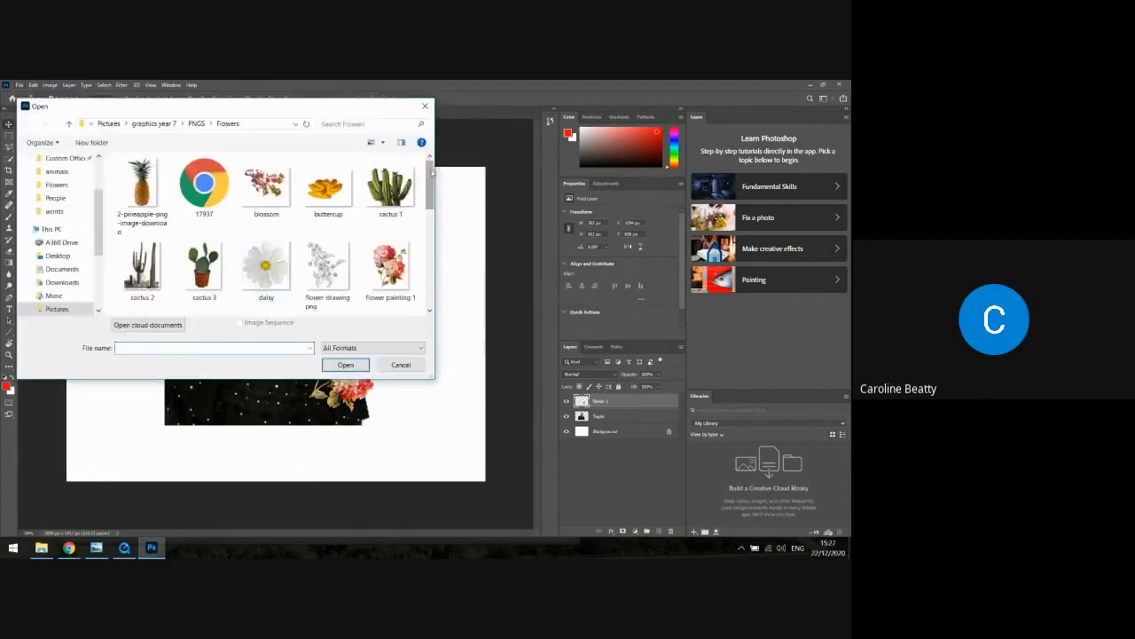
left_click_drag(431, 174, 434, 207)
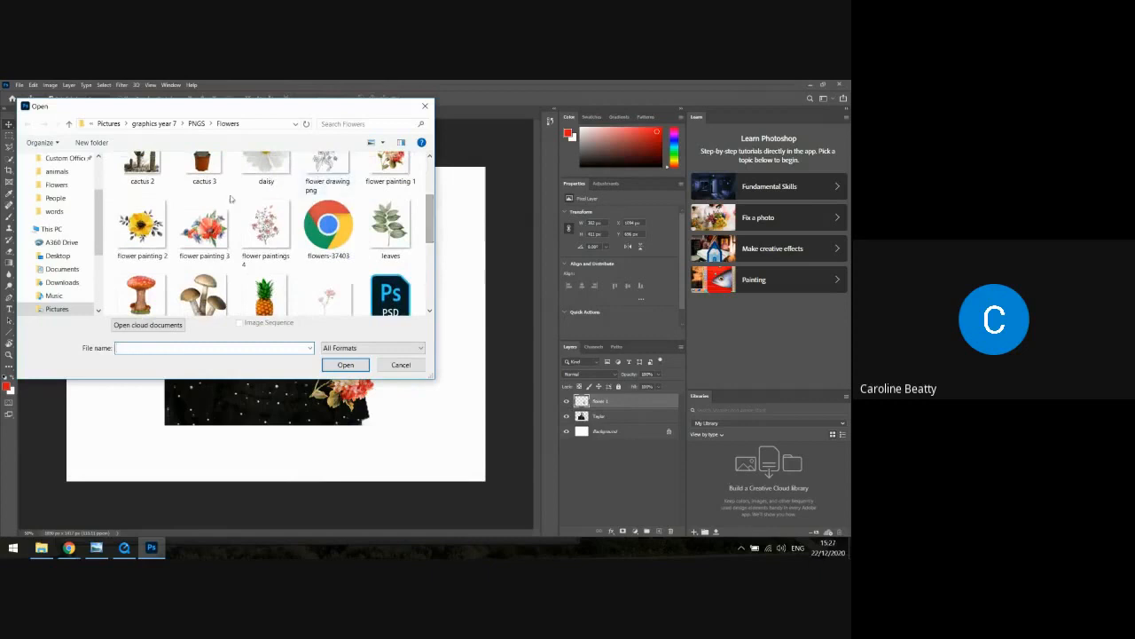
left_click(205, 249)
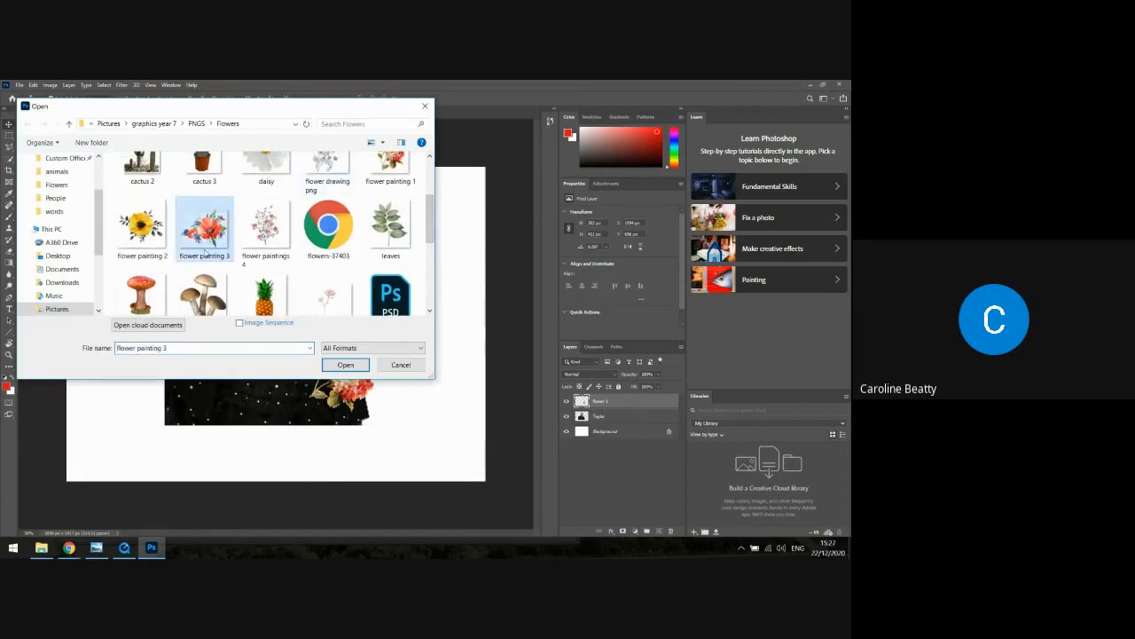
left_click(356, 365)
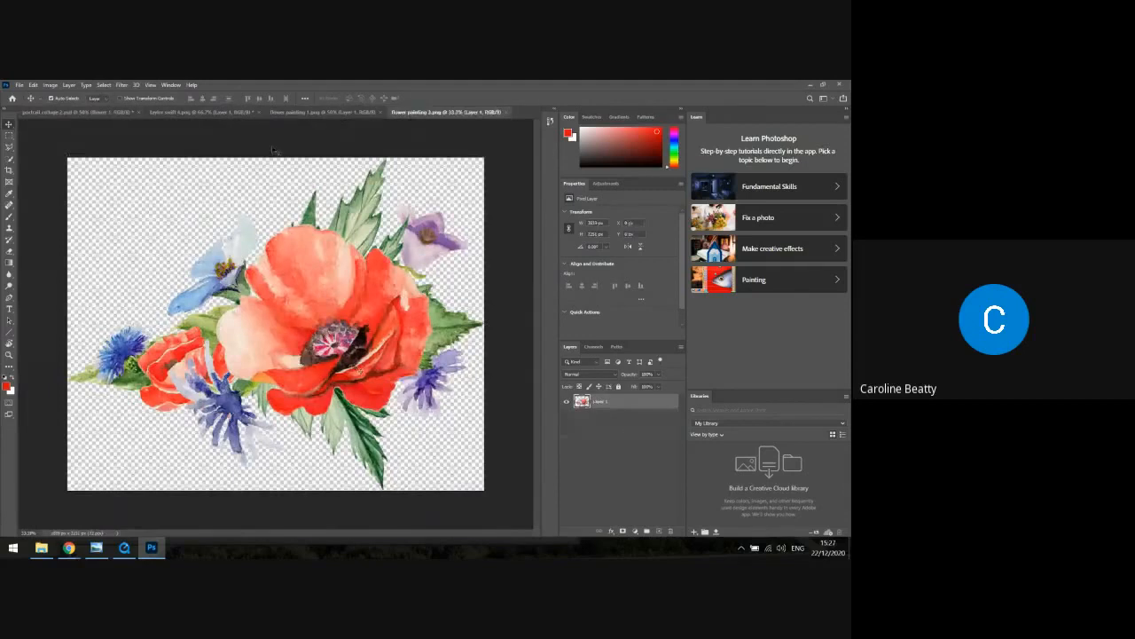
Select the whole canvas of "flower painting 3" and copy it
left_click(18, 84)
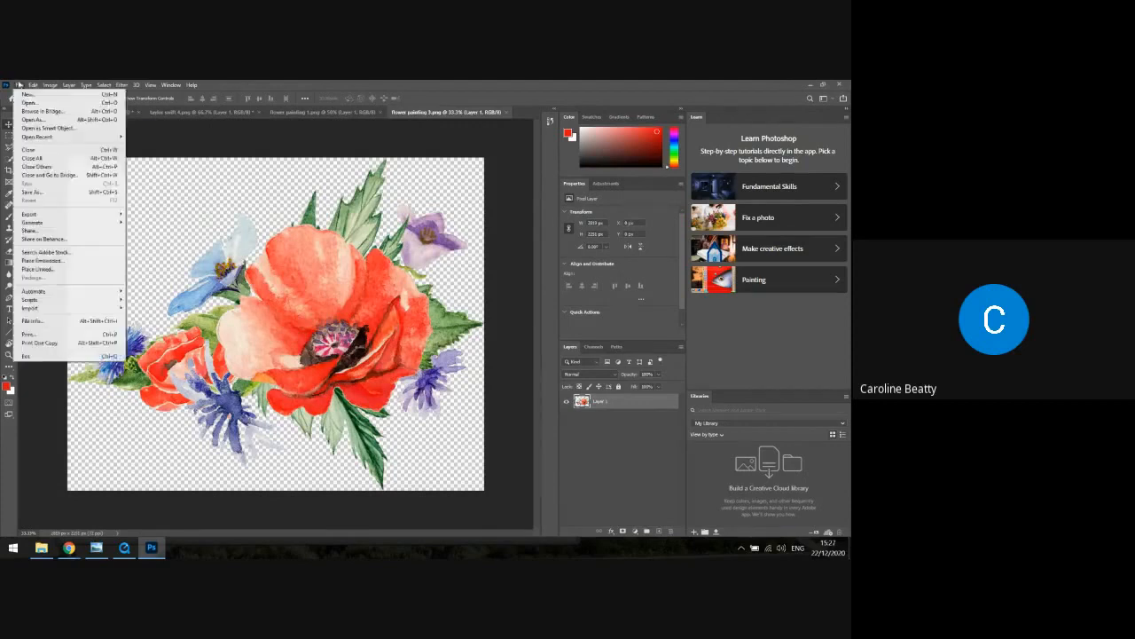
mouse_move(31, 85)
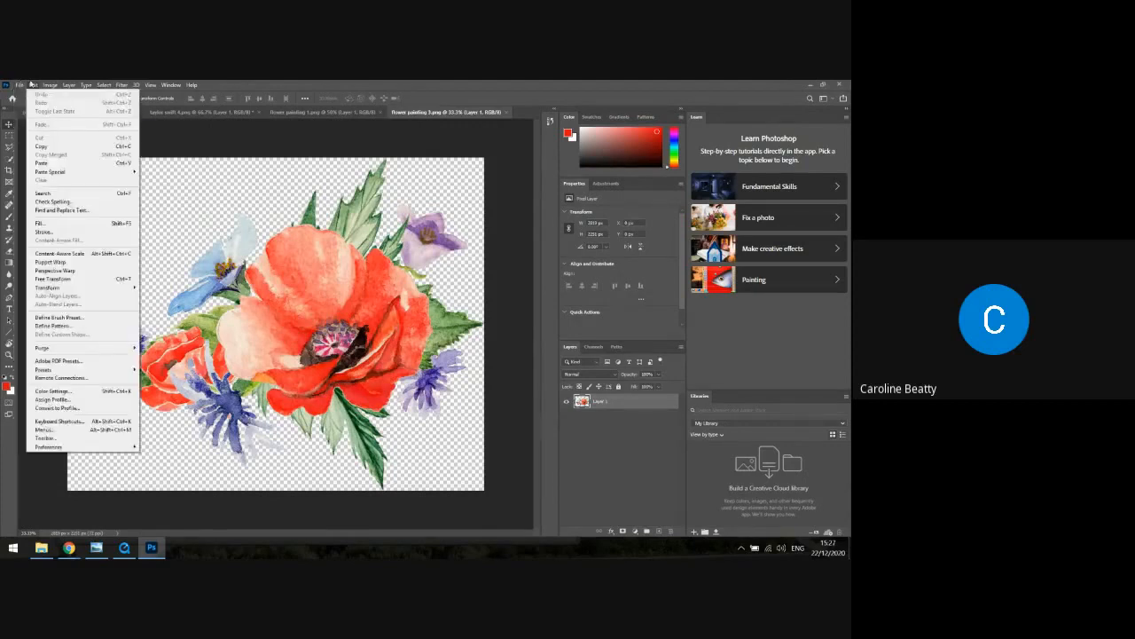
mouse_move(108, 84)
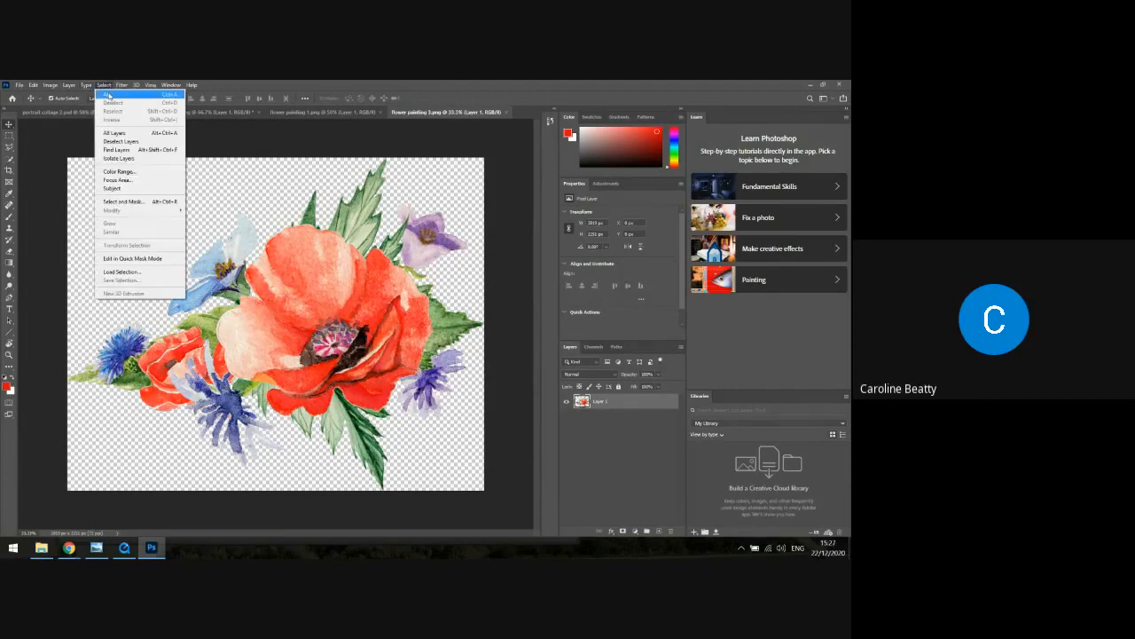
left_click(109, 94)
left_click(33, 84)
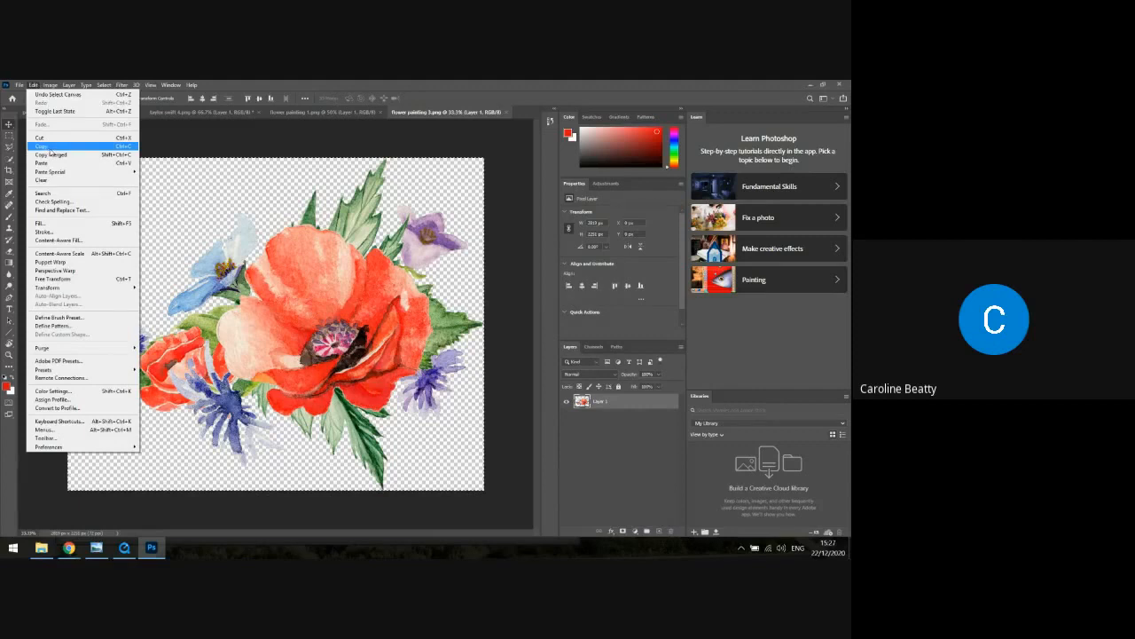
left_click(50, 147)
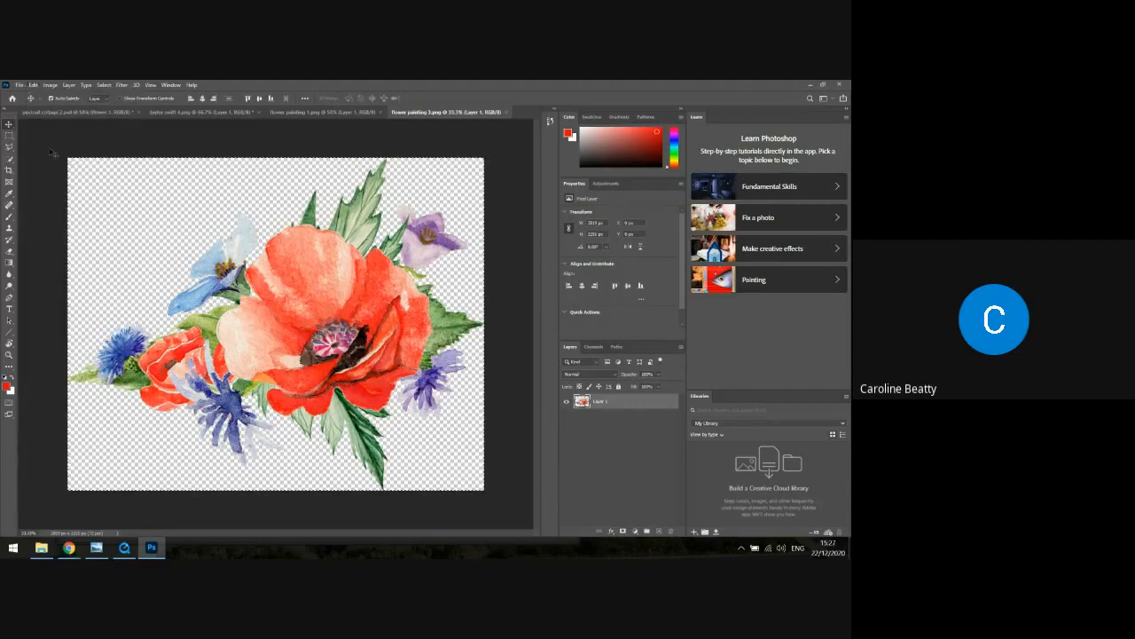
Paste the copied poppy painting into the "portrait collage 2" document and move it up and left over the portrait
left_click(101, 113)
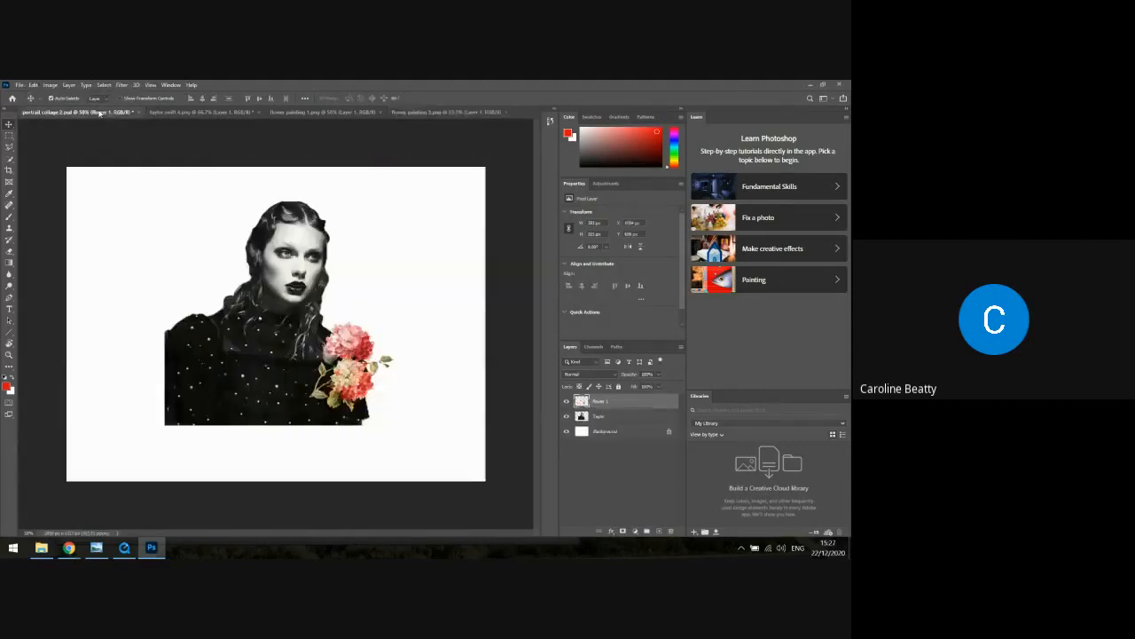
left_click(33, 84)
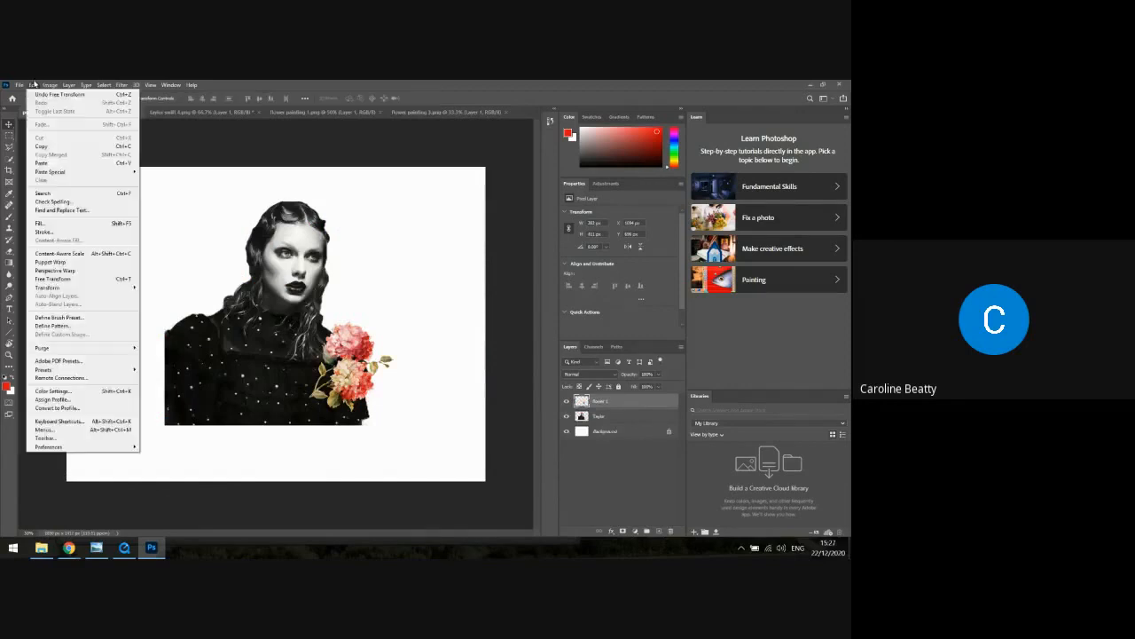
left_click(55, 164)
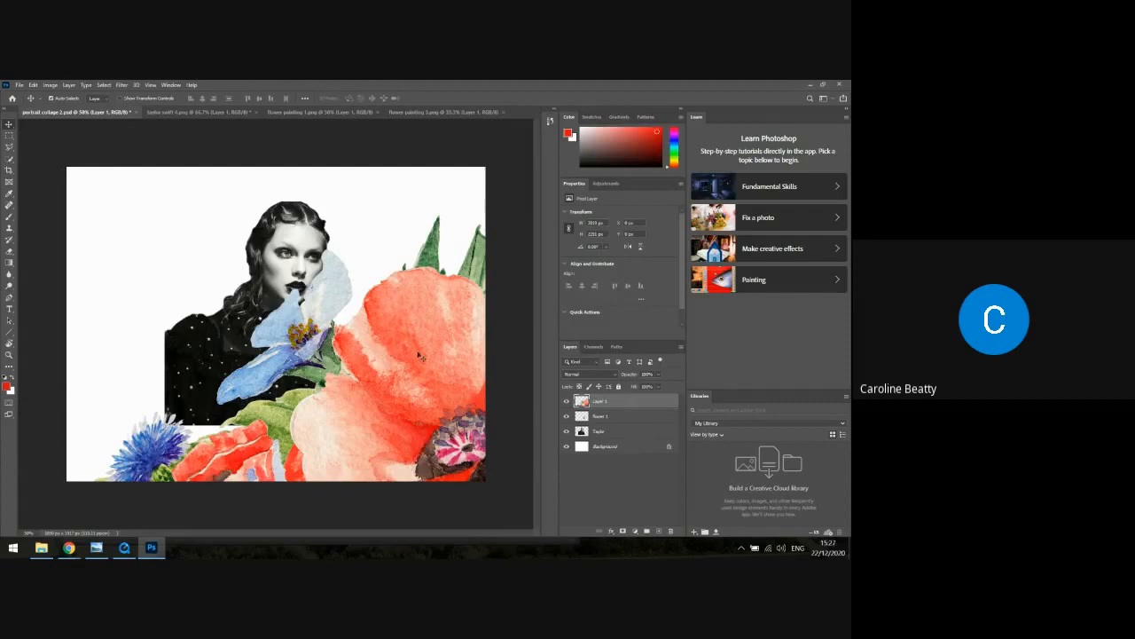
left_click_drag(420, 357, 248, 290)
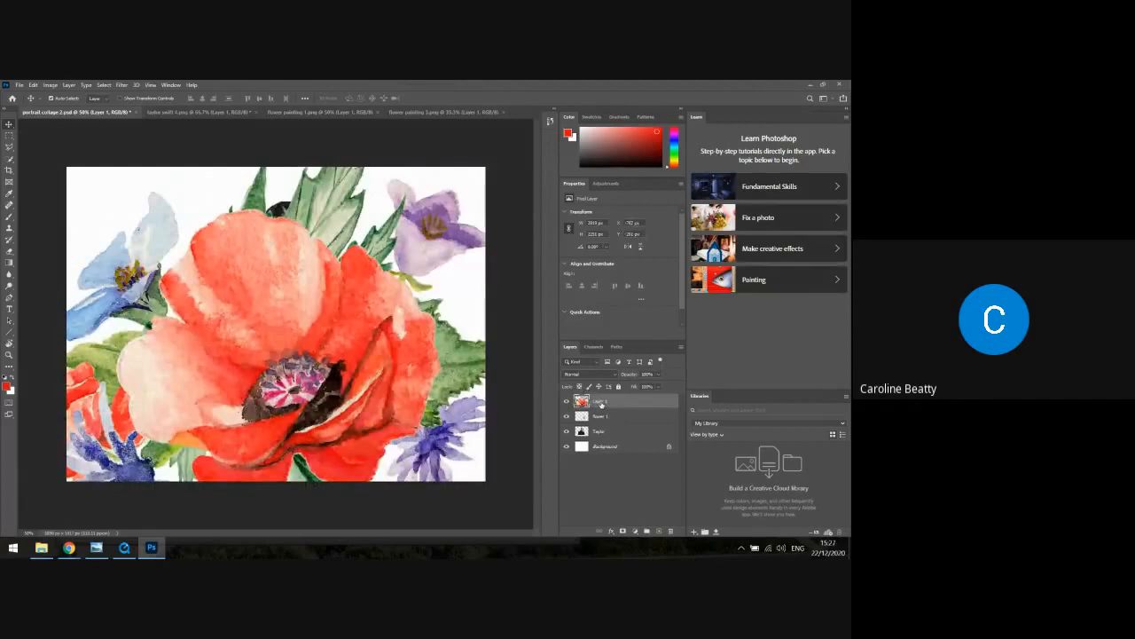
Rename the poppy painting's layer to "flower 2" and move the painting slightly down and left on the canvas
double_click(600, 402)
type("flower 2")
key("Return")
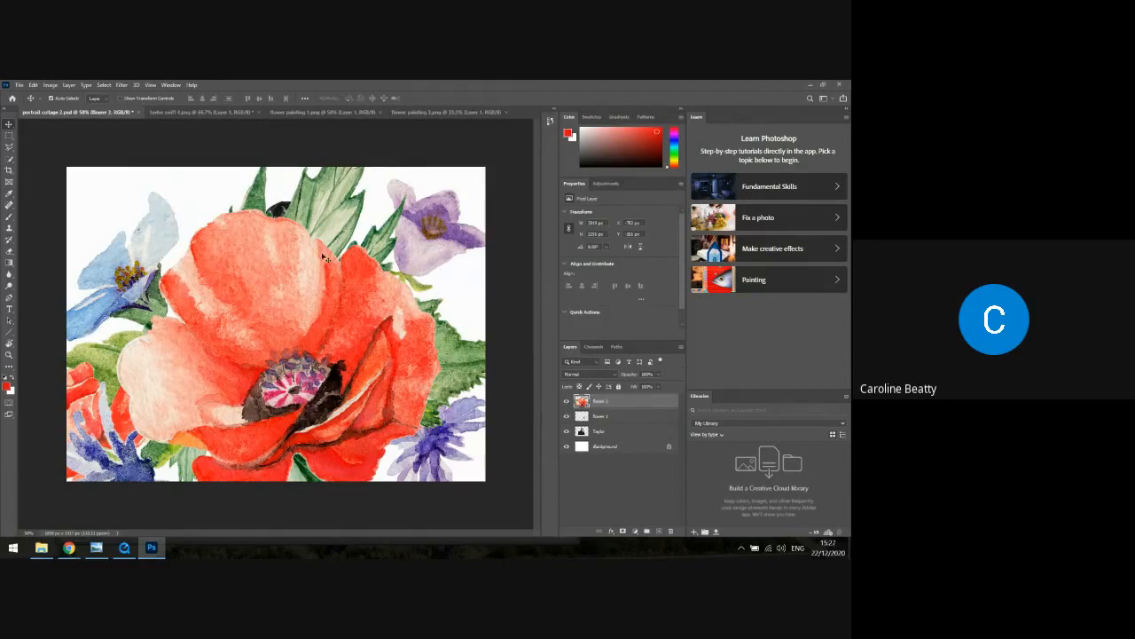
left_click_drag(322, 256, 296, 292)
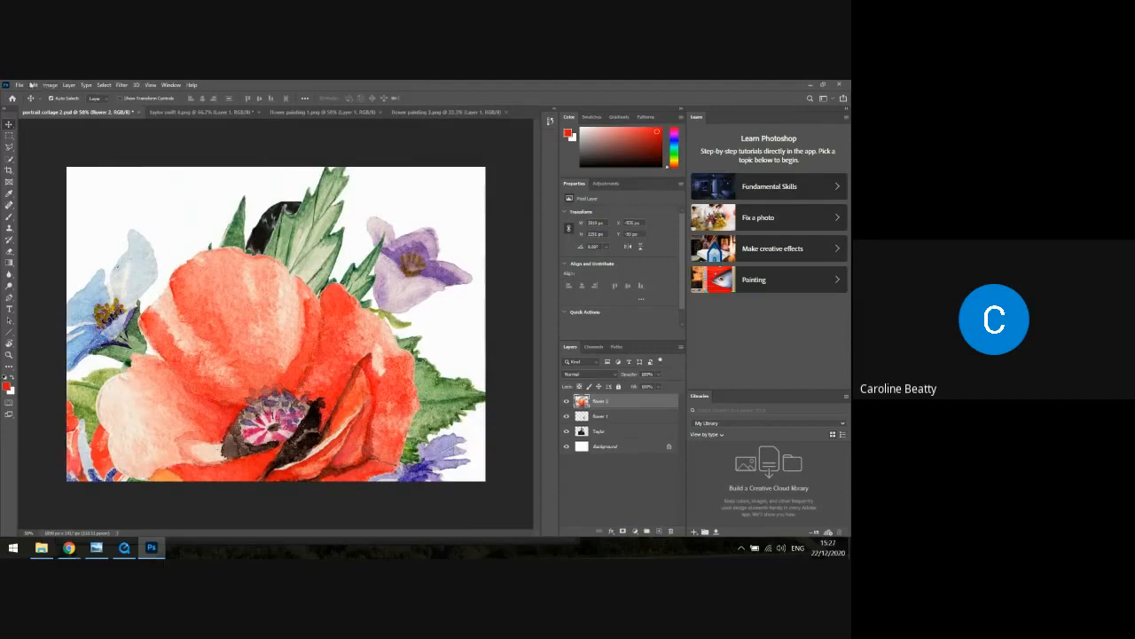
Scale the poppy painting down to a small bouquet and place it over the lower-left corner of the portrait
left_click(33, 84)
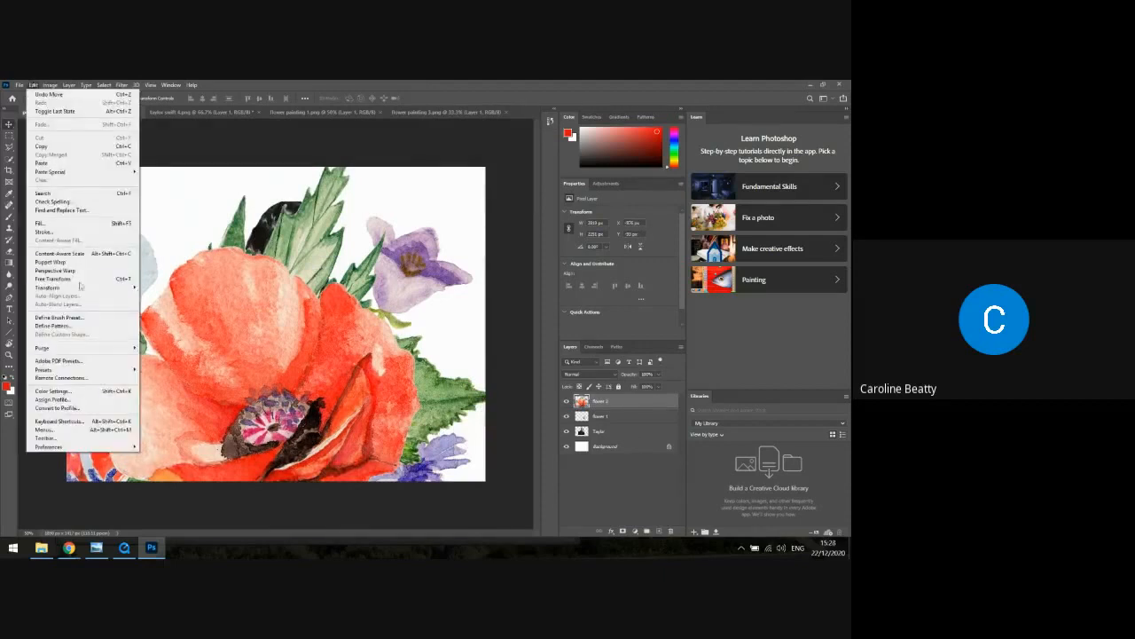
mouse_move(85, 288)
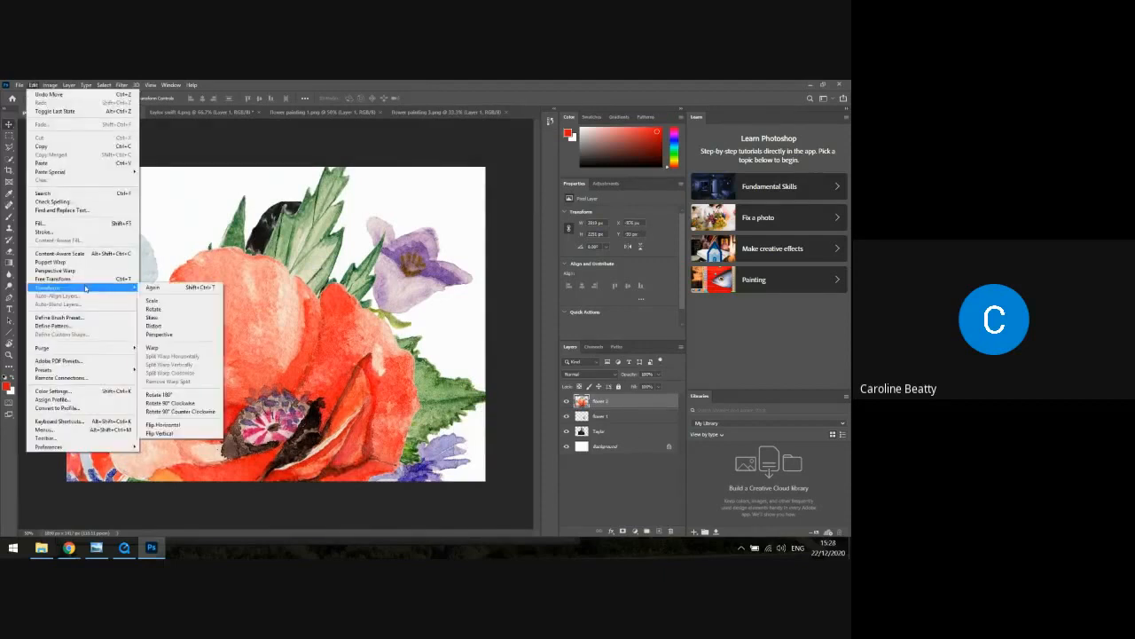
left_click(151, 300)
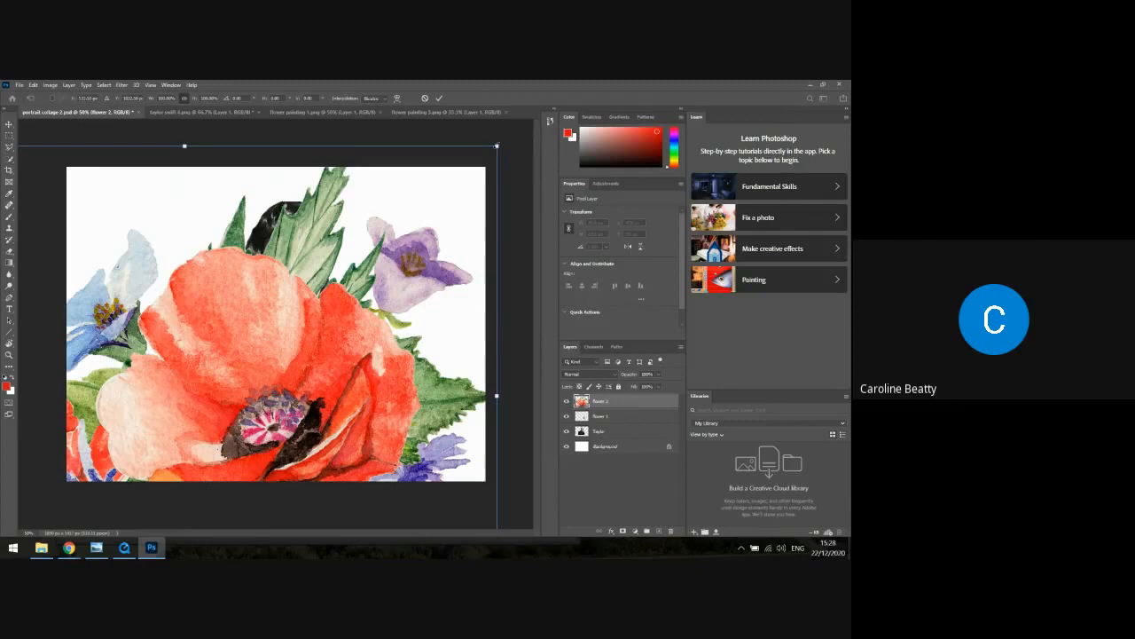
left_click_drag(496, 145, 168, 410)
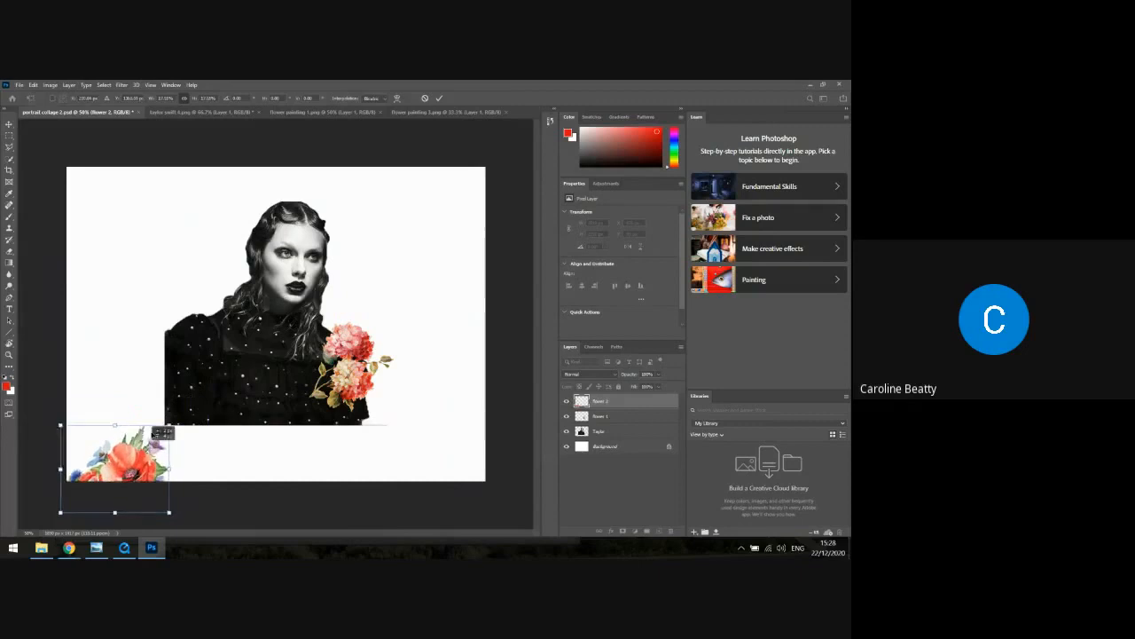
left_click_drag(148, 448, 232, 365)
left_click_drag(197, 412, 198, 407)
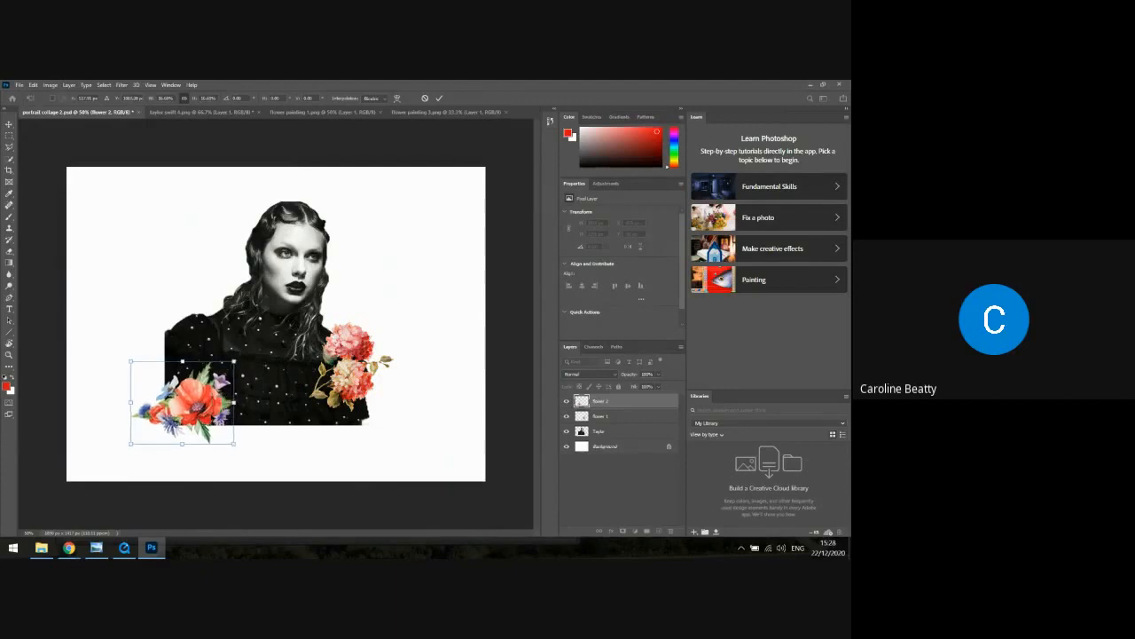
key("Return")
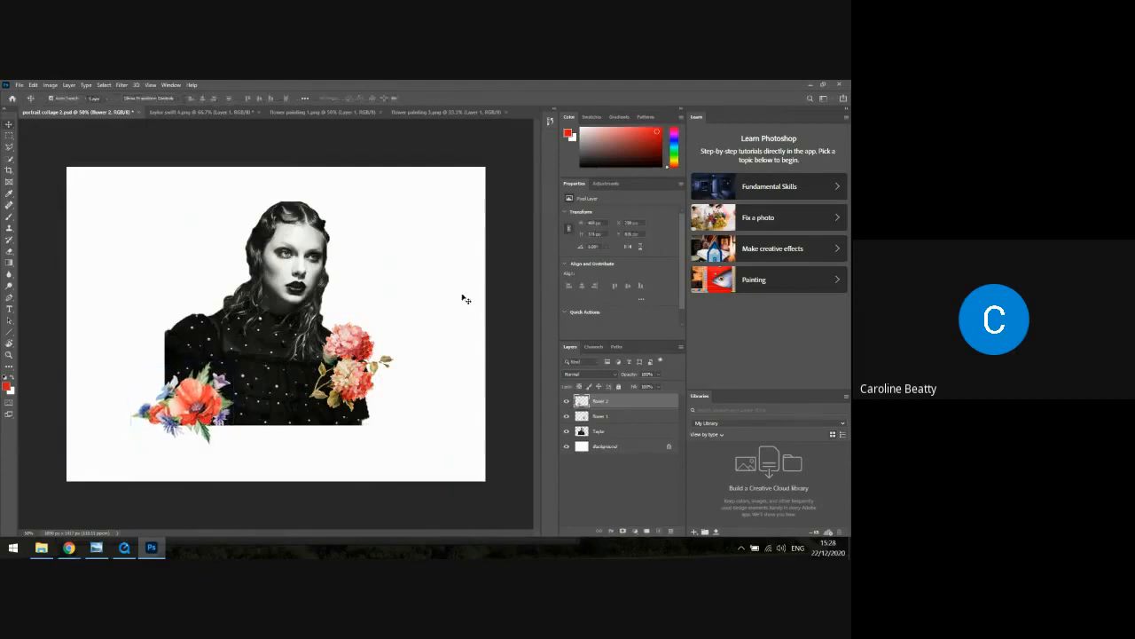
mouse_move(219, 398)
left_mouse_down()
mouse_move(222, 409)
mouse_move(208, 415)
left_mouse_up()
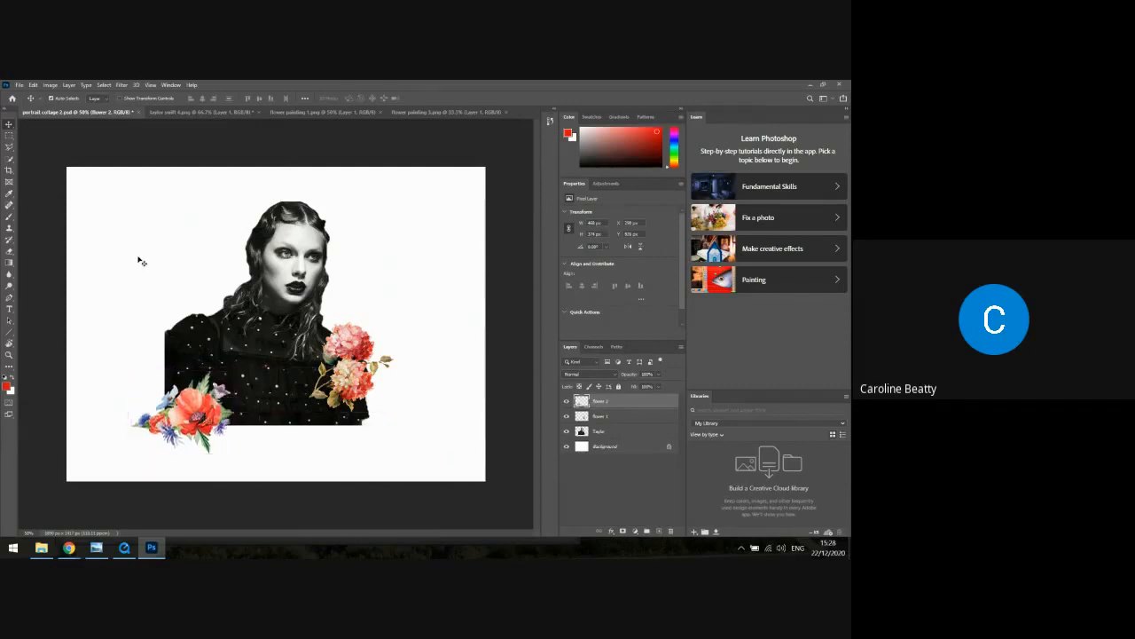
Rotate the poppy painting clockwise by about 32° and reposition it over the portrait's lower-left corner
left_click(33, 84)
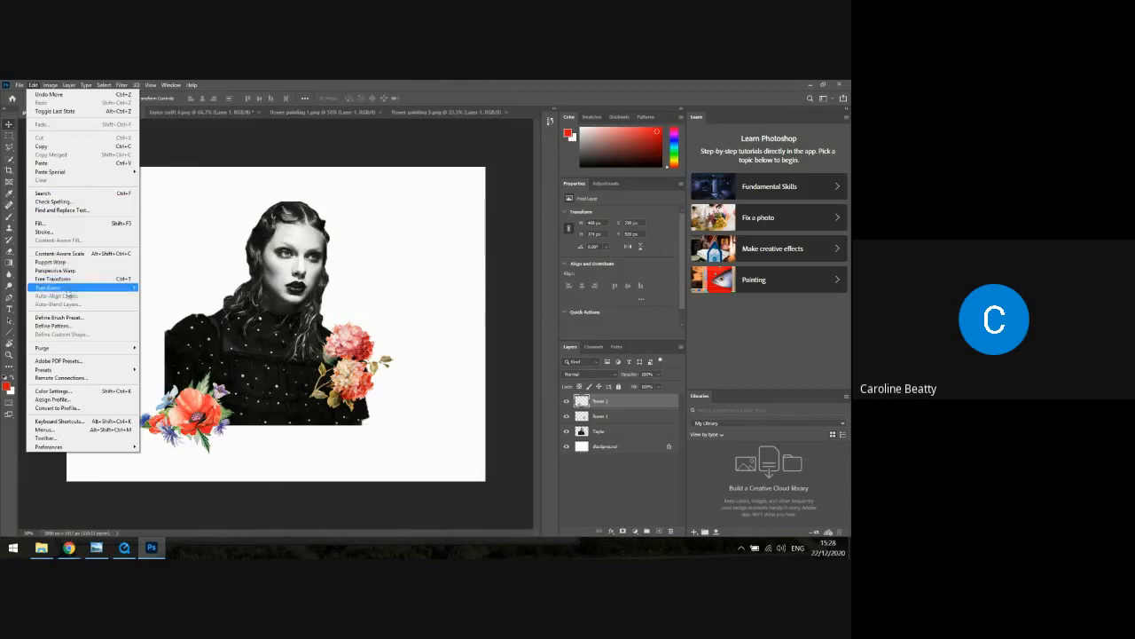
mouse_move(67, 288)
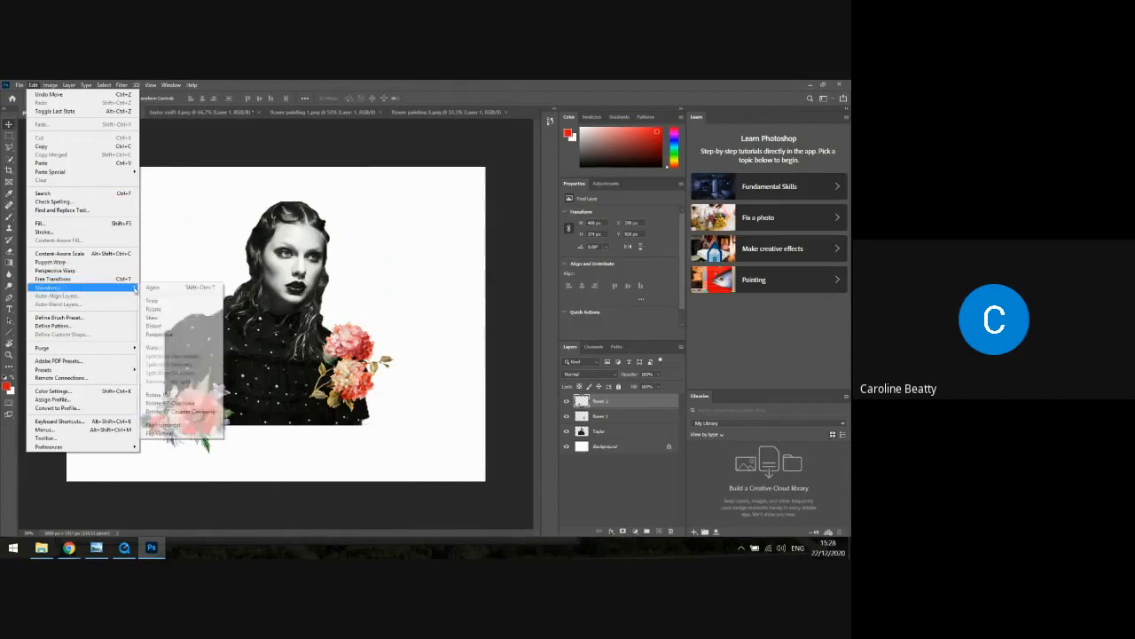
left_click(152, 305)
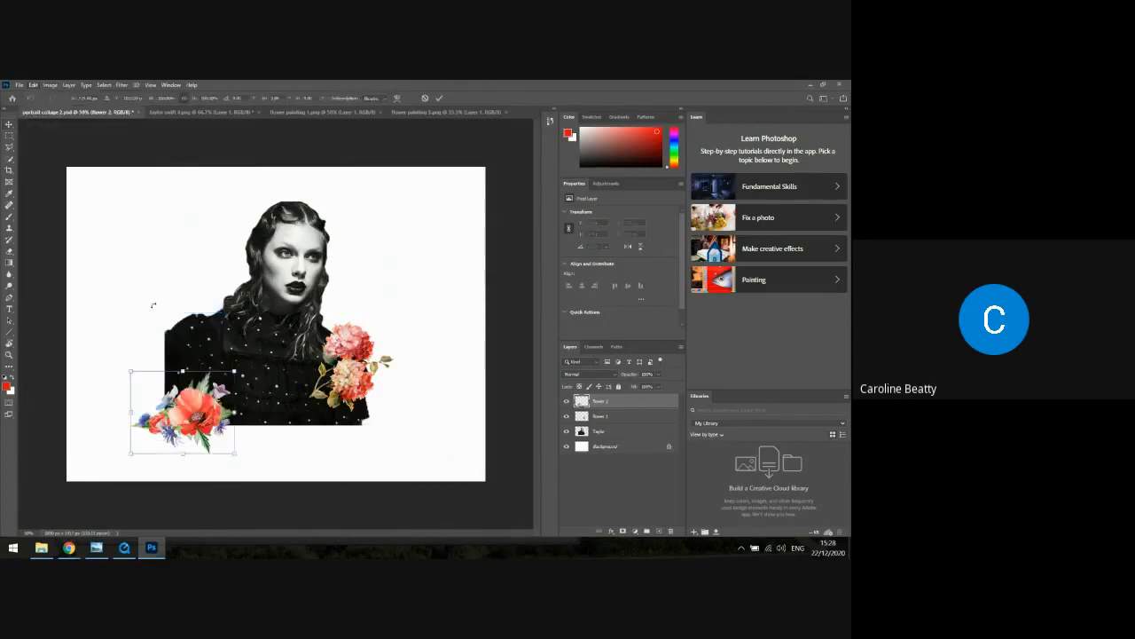
left_click_drag(239, 363, 268, 390)
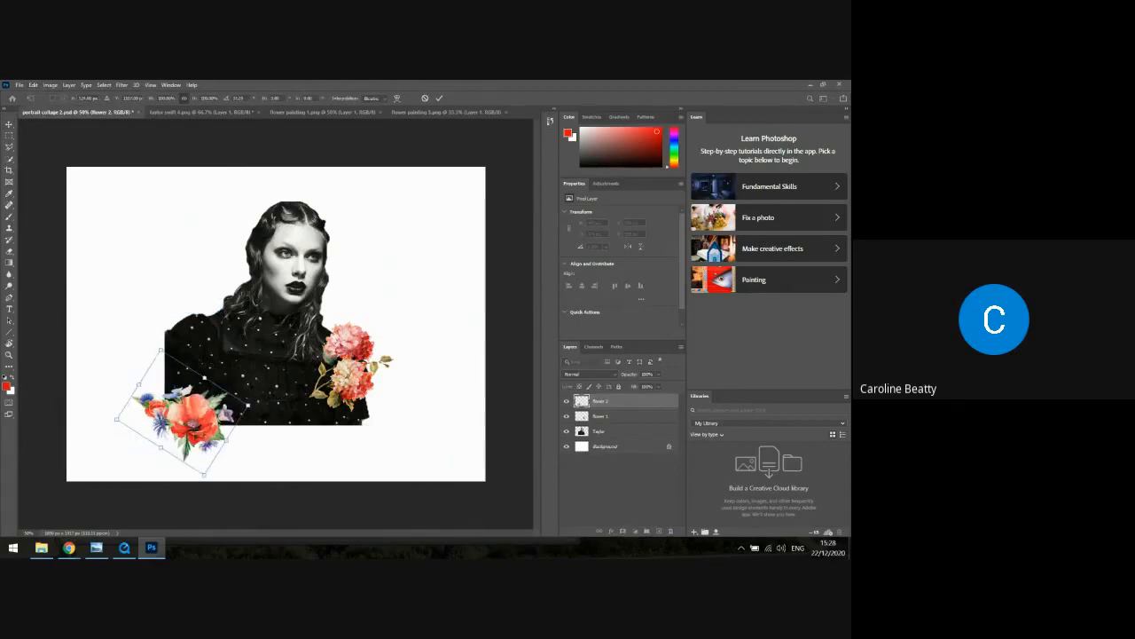
mouse_move(200, 410)
left_mouse_down()
mouse_move(227, 401)
mouse_move(188, 410)
left_mouse_up()
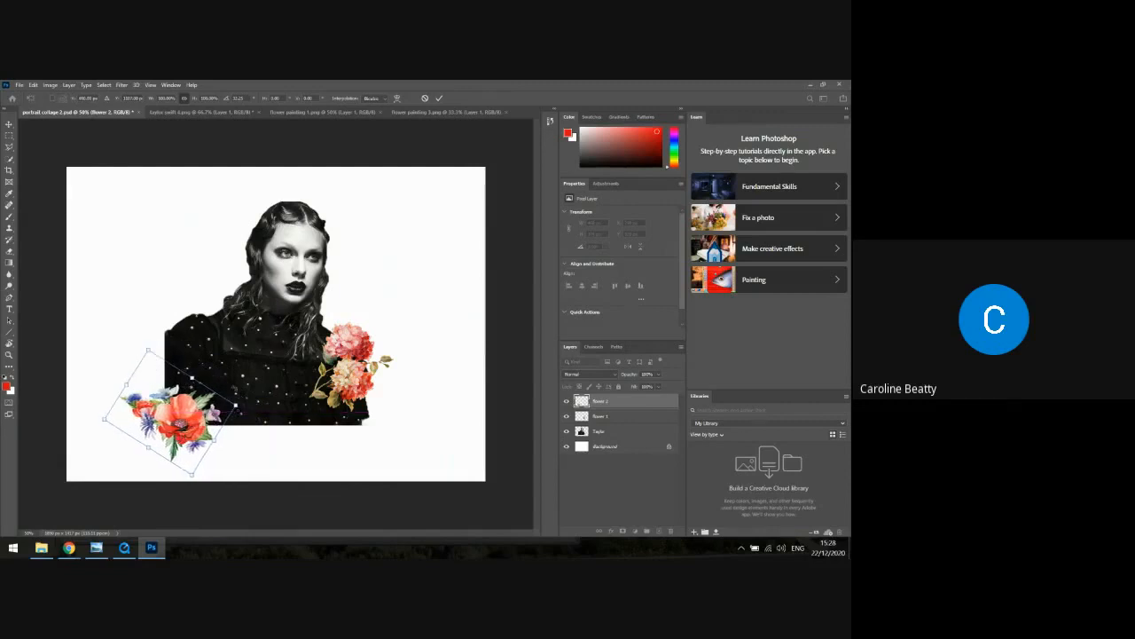
key("Return")
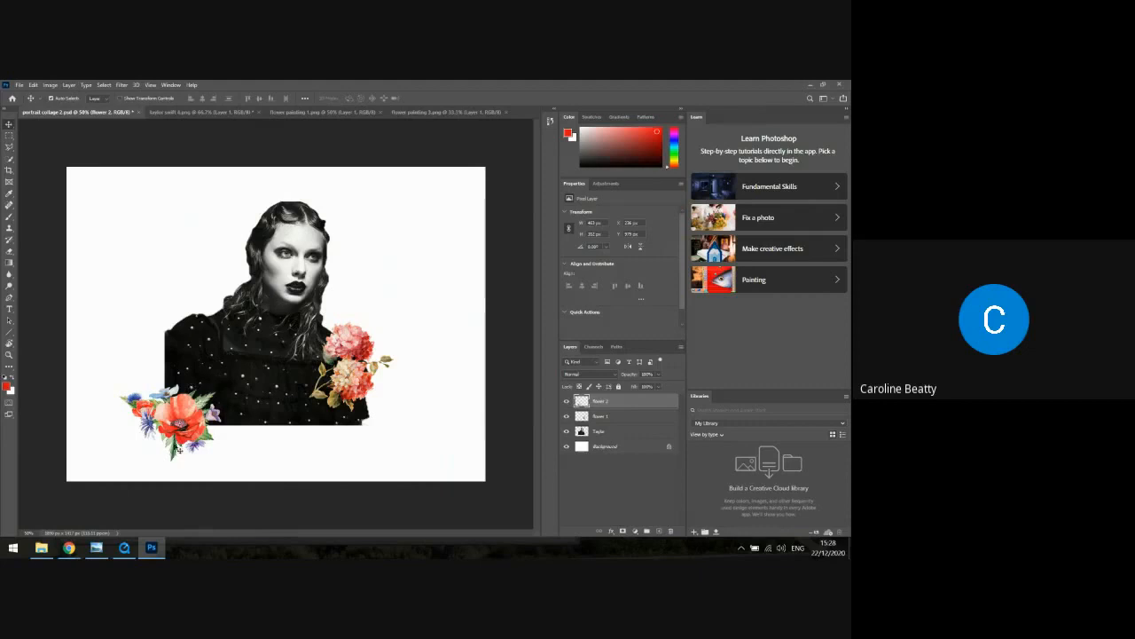
left_click_drag(179, 403, 204, 413)
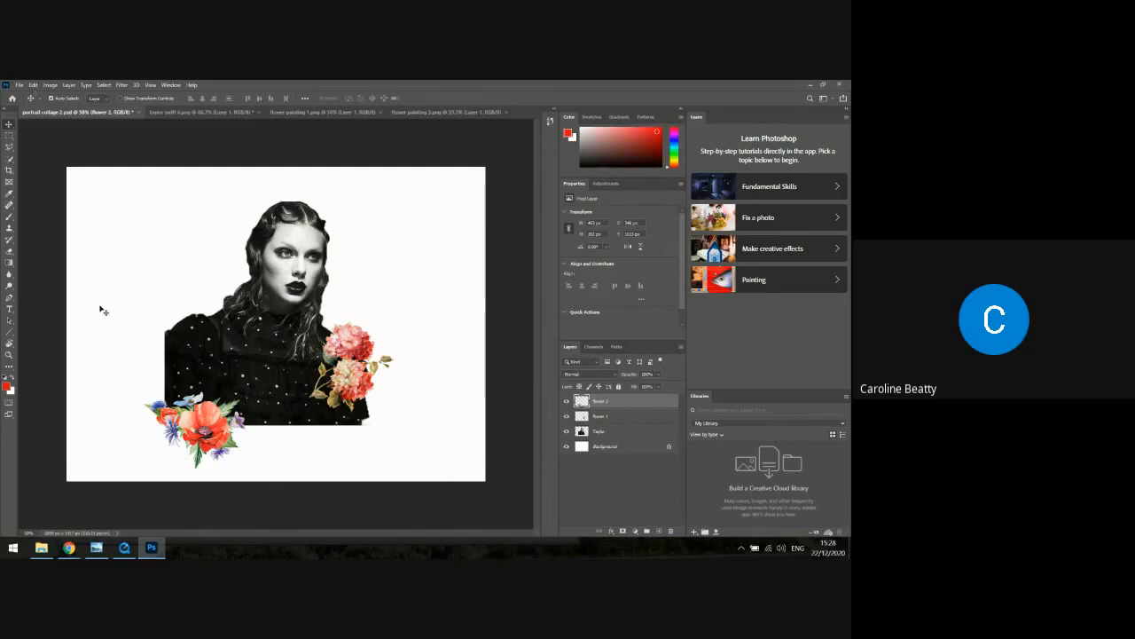
left_click(17, 85)
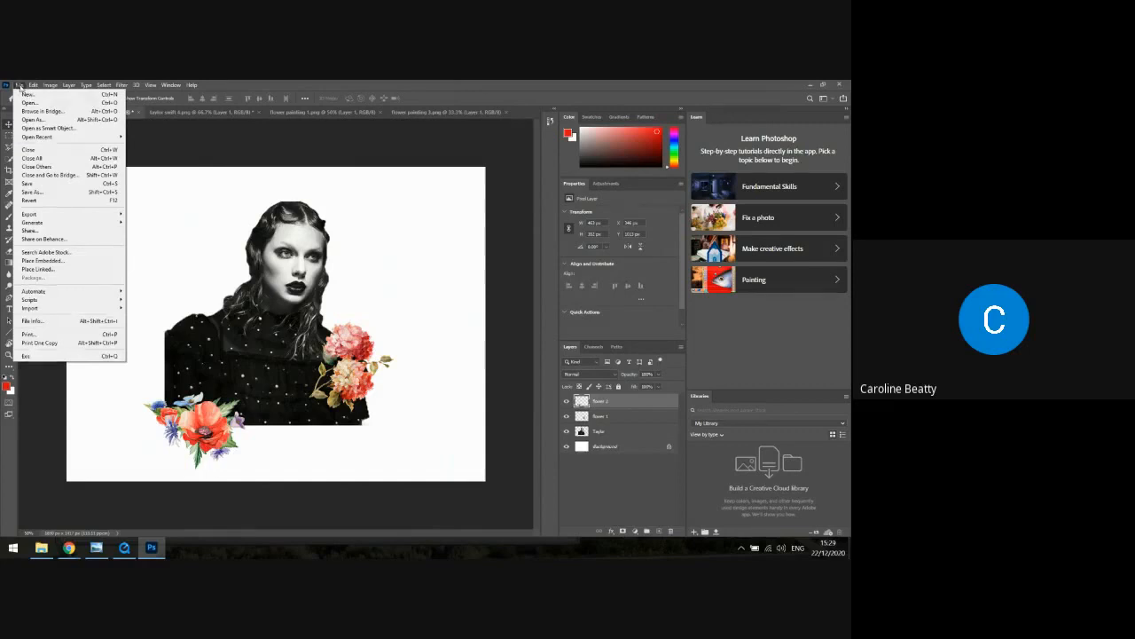
left_click(34, 85)
left_click(33, 85)
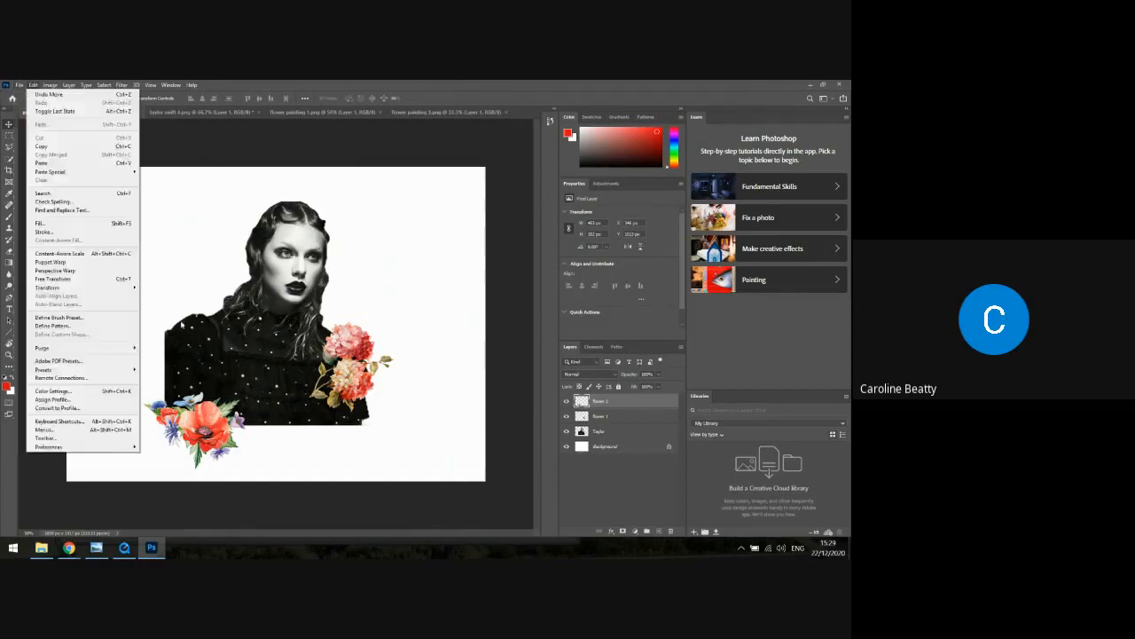
left_click(180, 302)
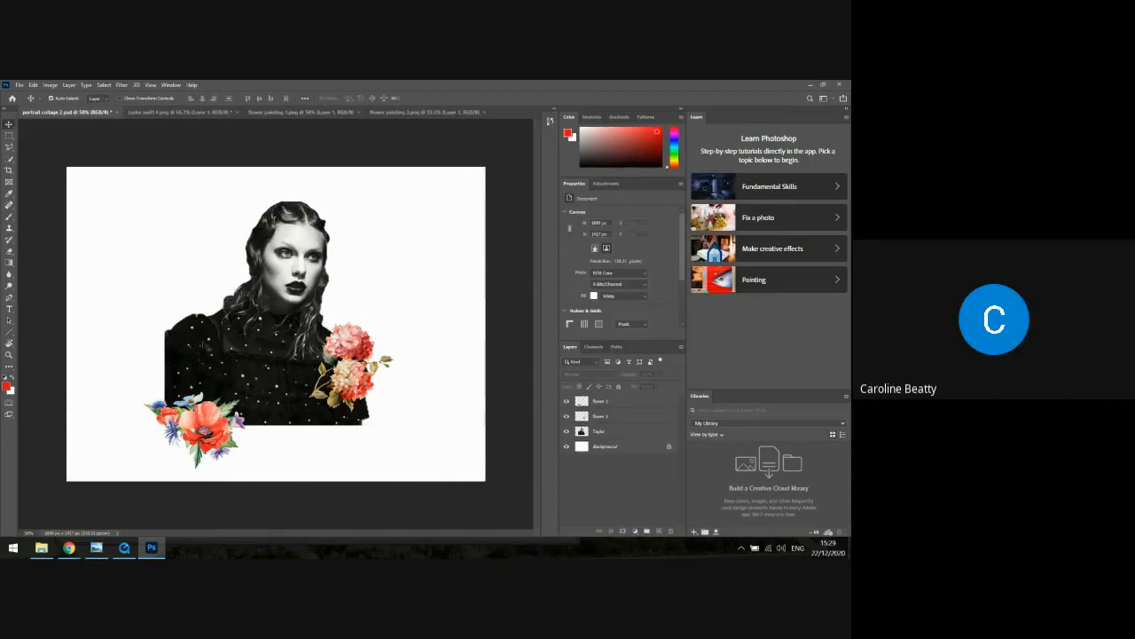
Open the image "purple flowers" from the Flowers folder
left_click(23, 84)
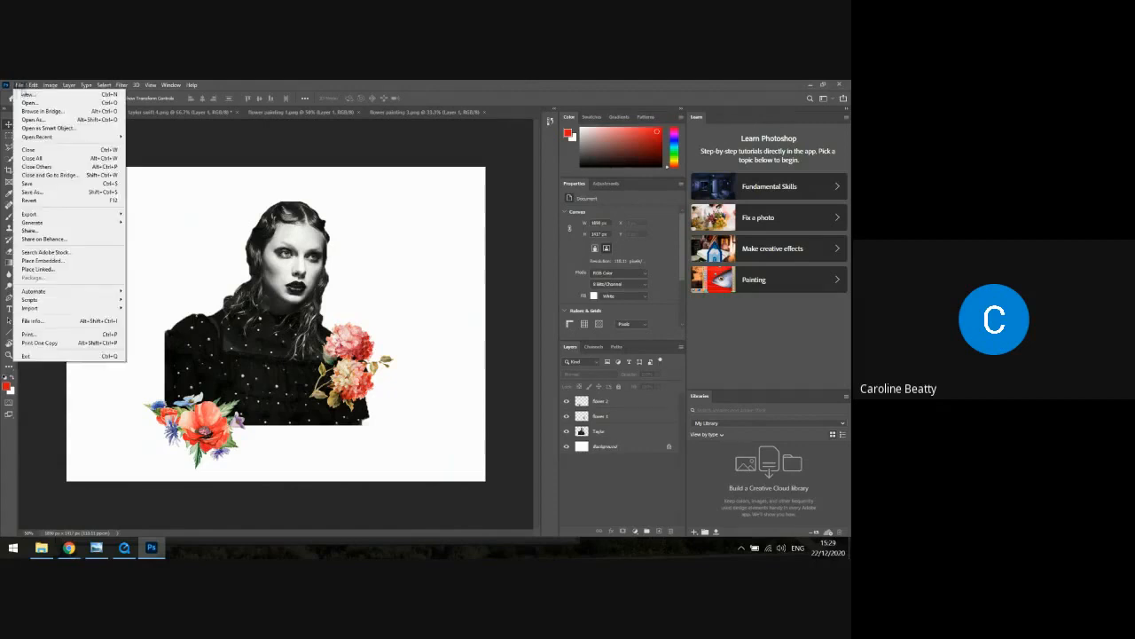
left_click(23, 104)
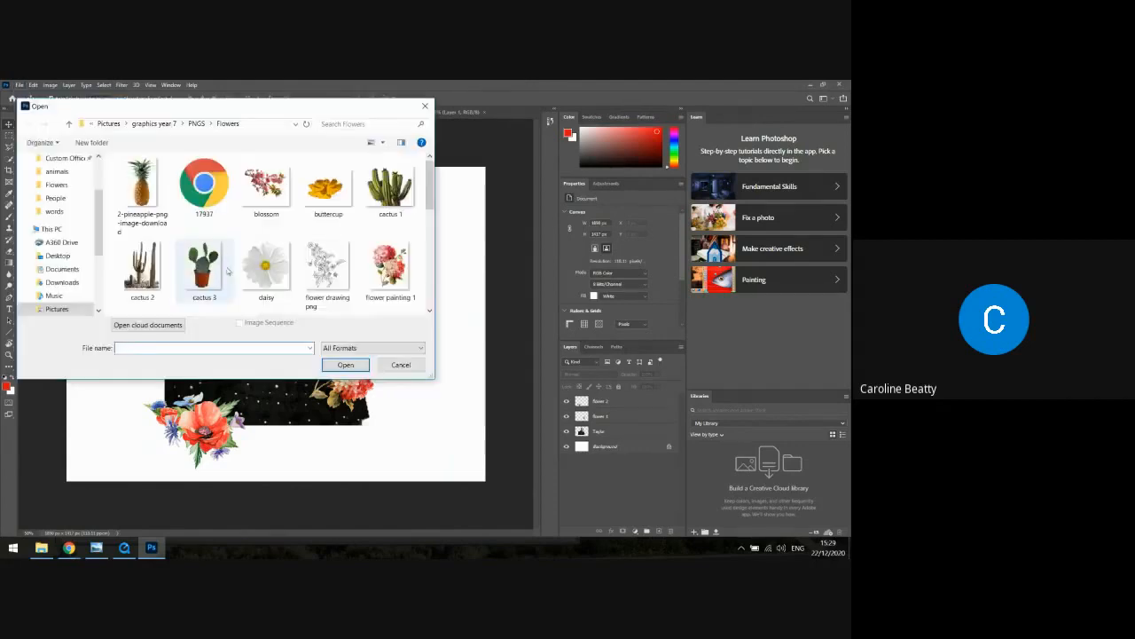
scroll(222, 249, "down", 3)
scroll(222, 250, "up", 2)
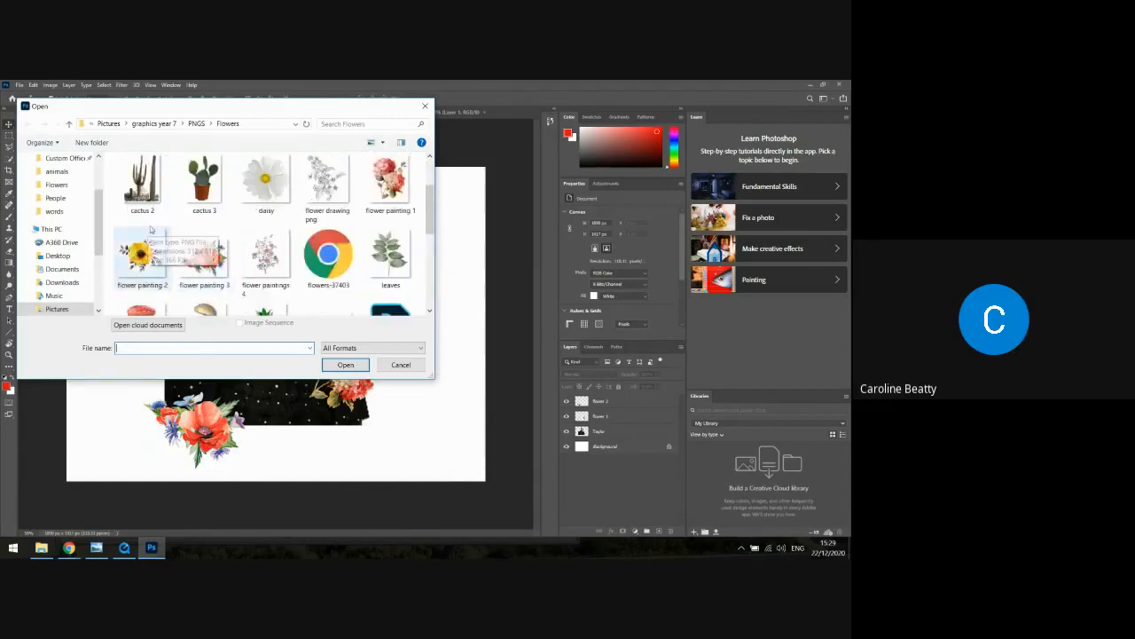
left_click(283, 254)
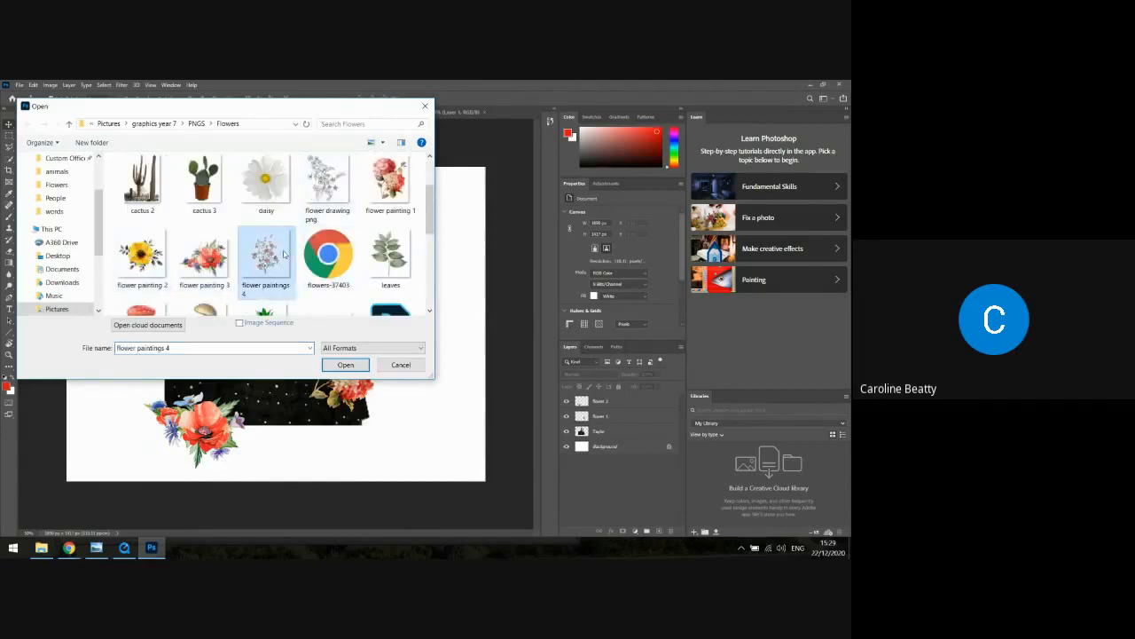
scroll(269, 257, "down", 5)
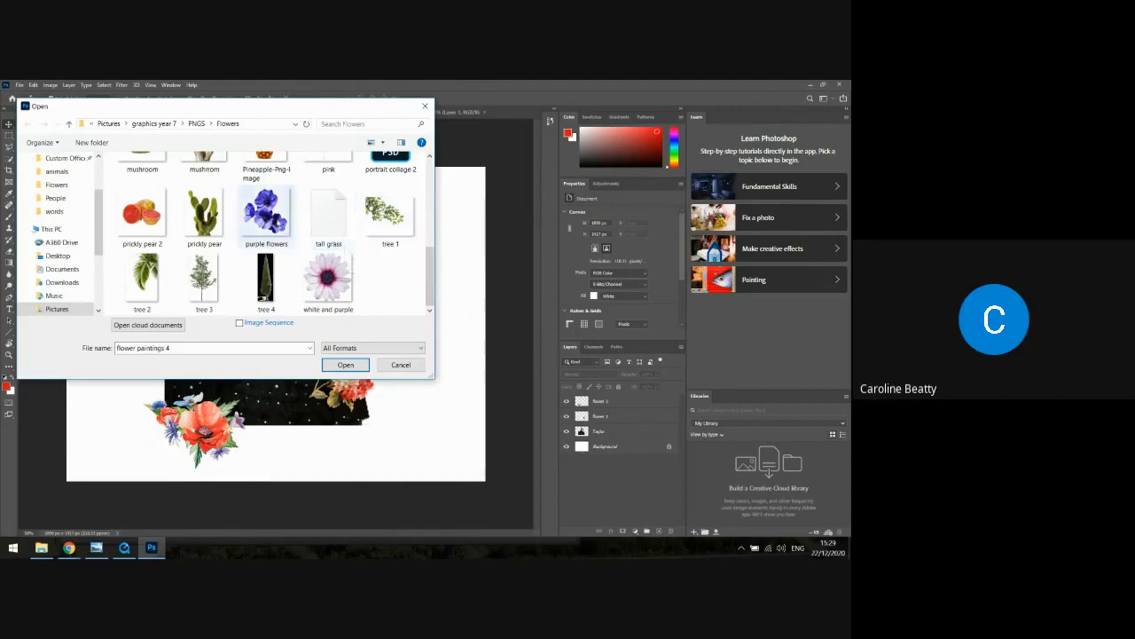
left_click(266, 212)
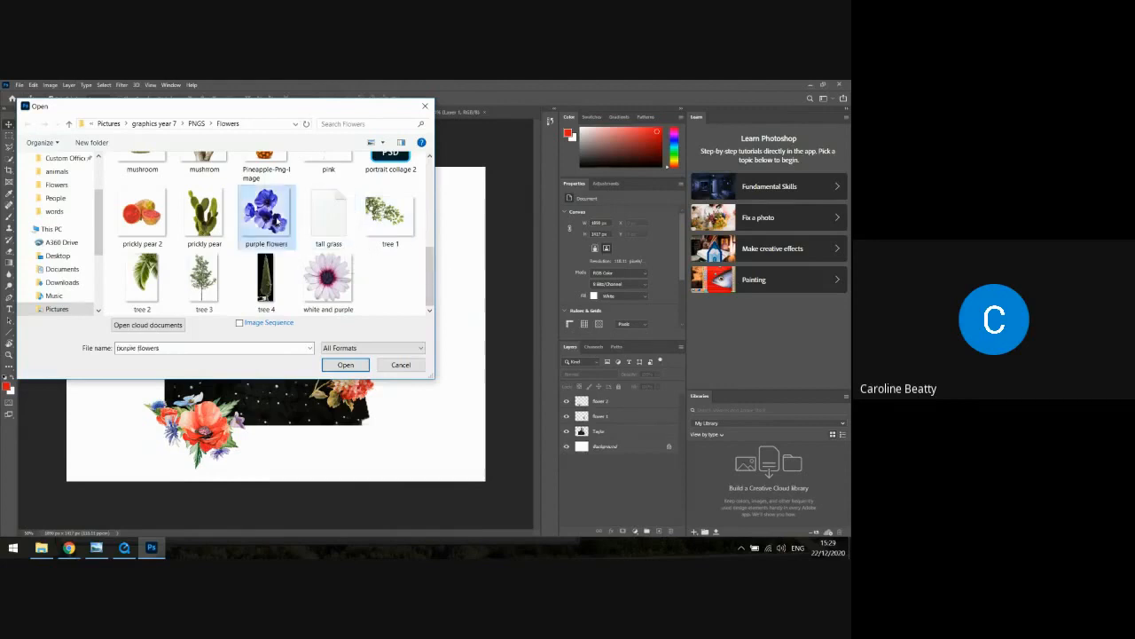
left_click(345, 365)
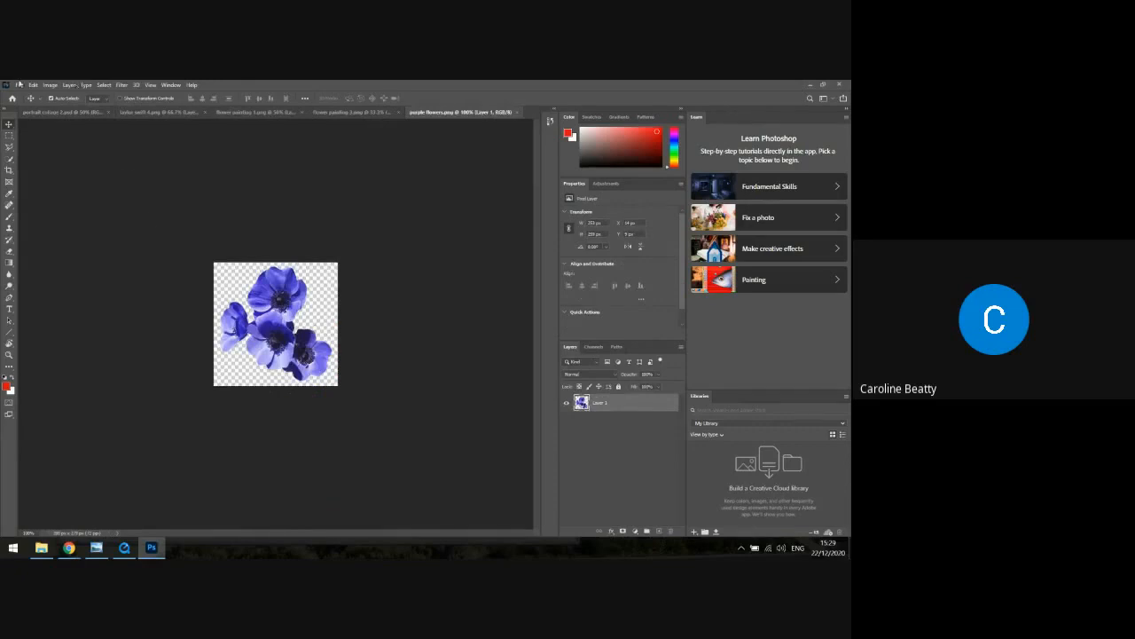
Select the whole canvas of "purple flowers" and copy it
left_click(104, 84)
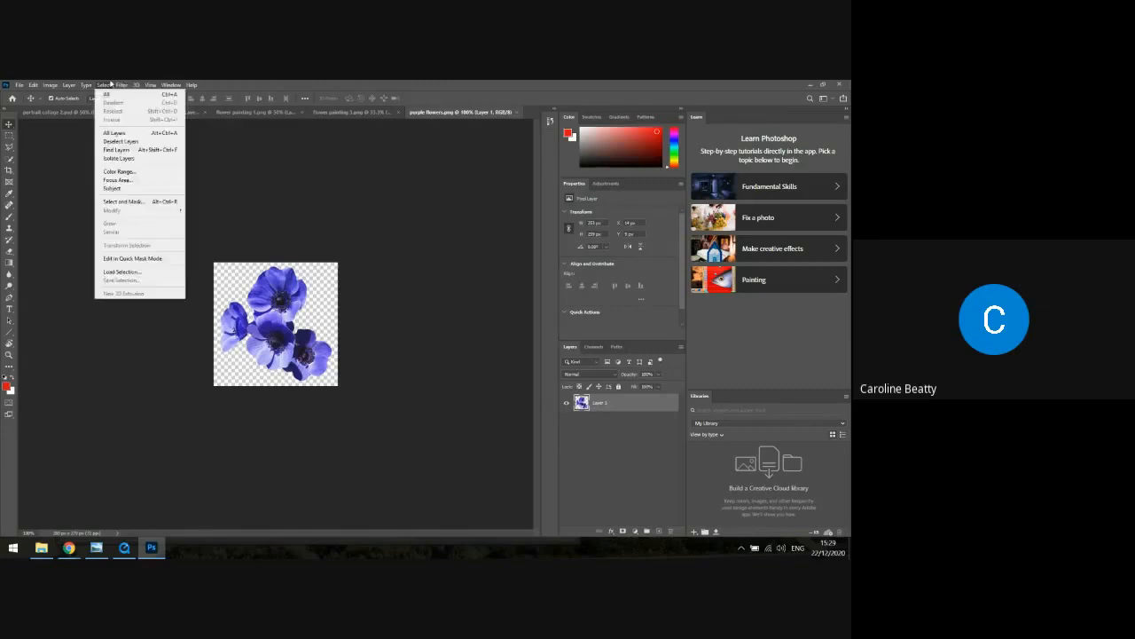
left_click(110, 92)
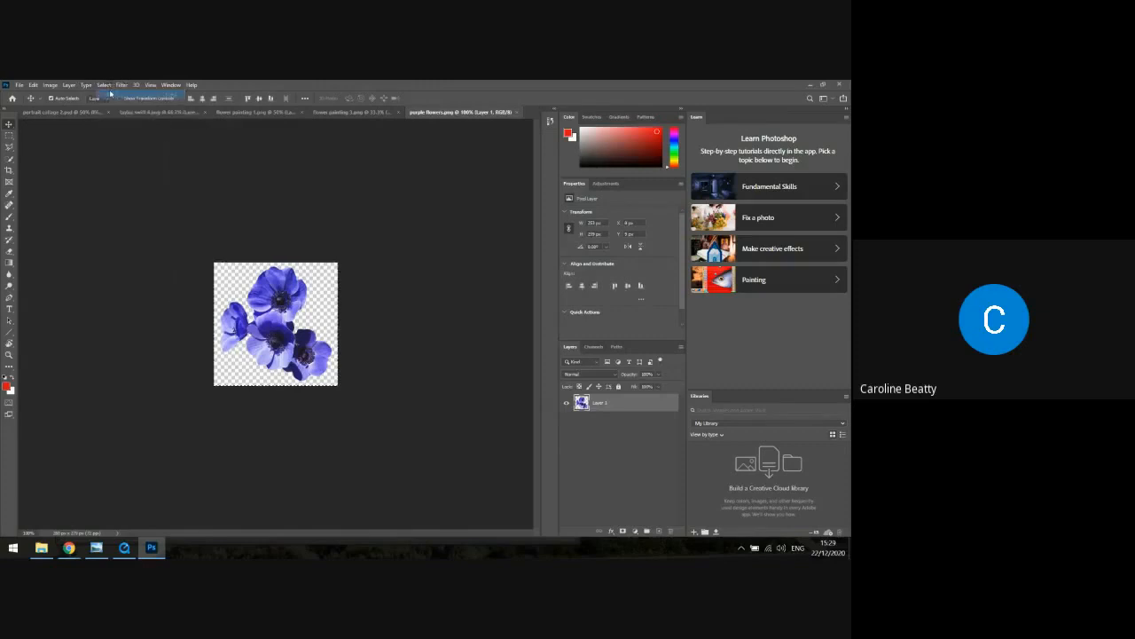
left_click(33, 84)
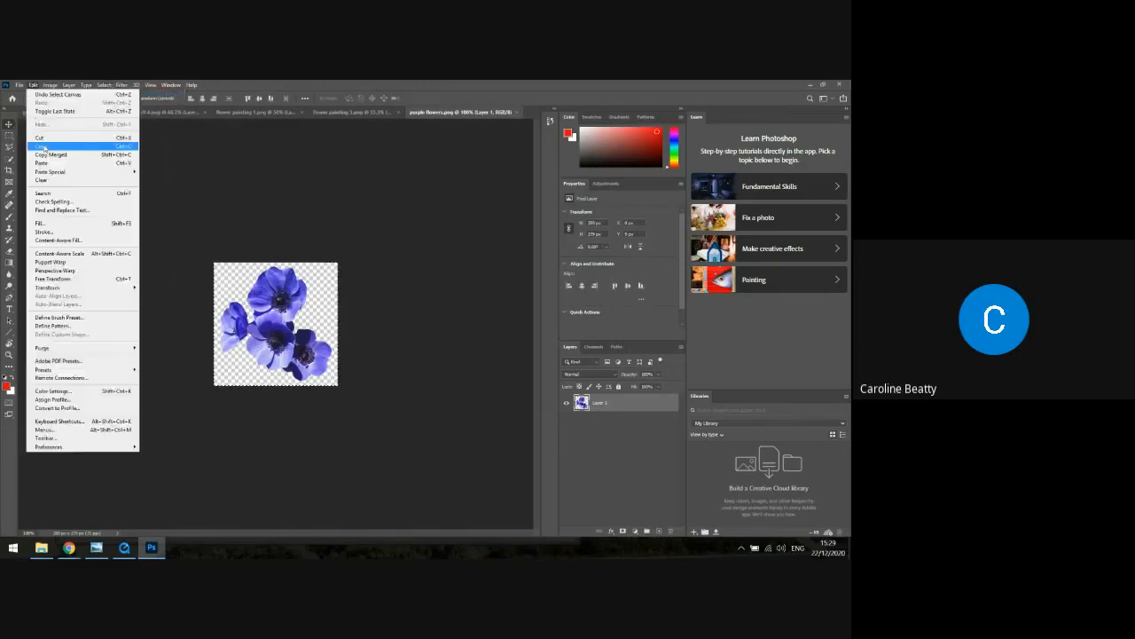
left_click(80, 149)
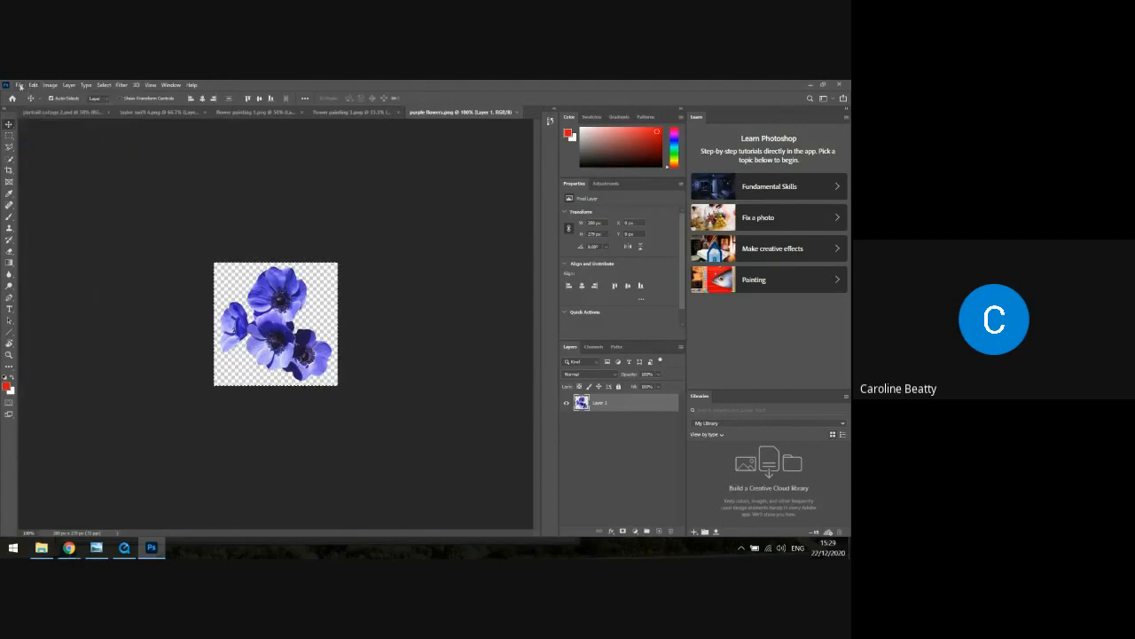
Paste the purple flowers into the "portrait collage 2" document and place them just above the poppies, along the portrait's left arm edge
left_click(76, 112)
left_click(32, 84)
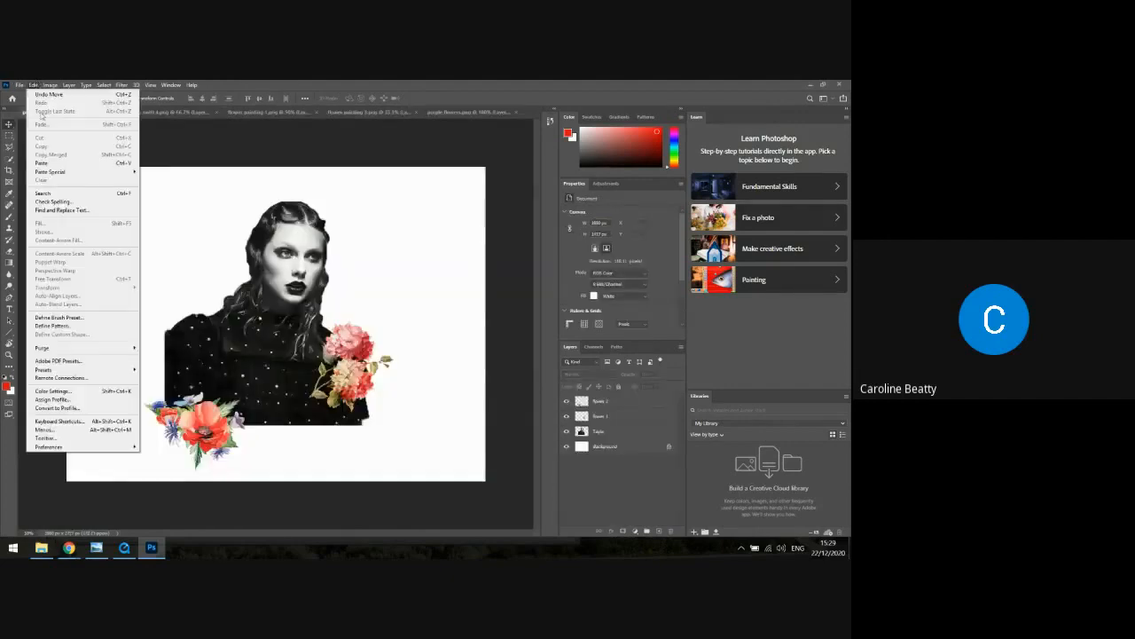
left_click(54, 164)
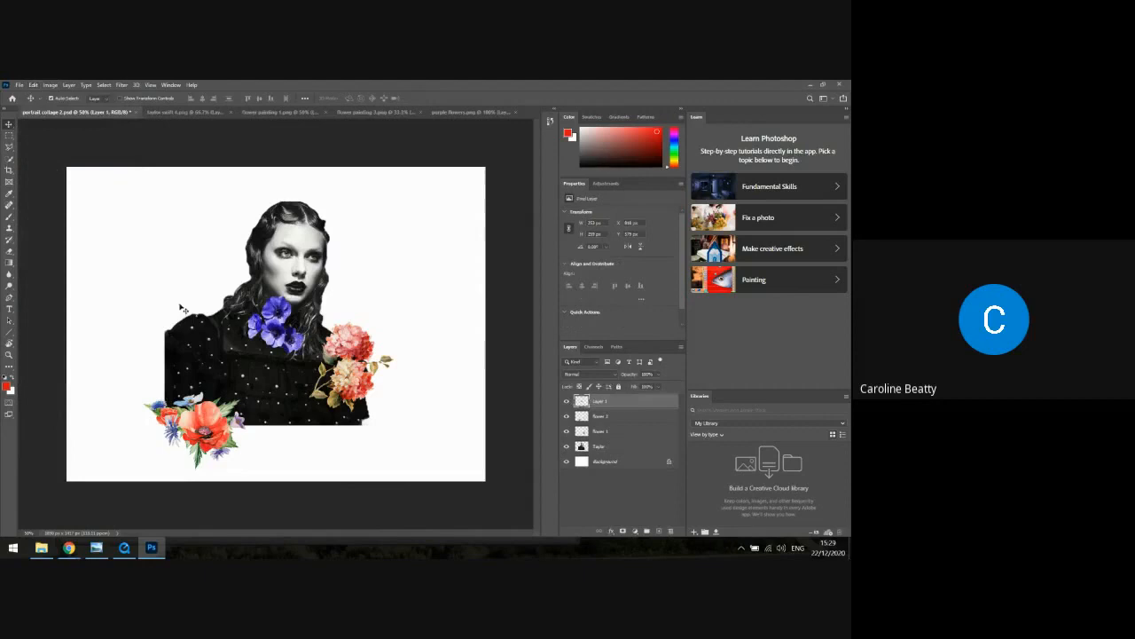
left_click_drag(284, 319, 172, 370)
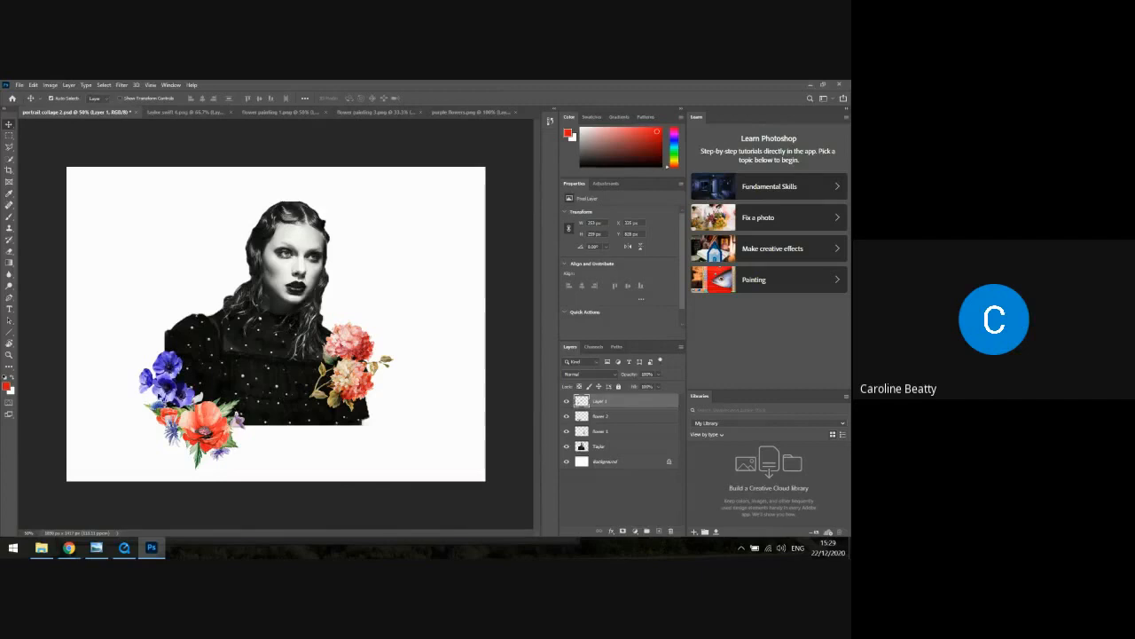
left_click_drag(162, 391, 162, 391)
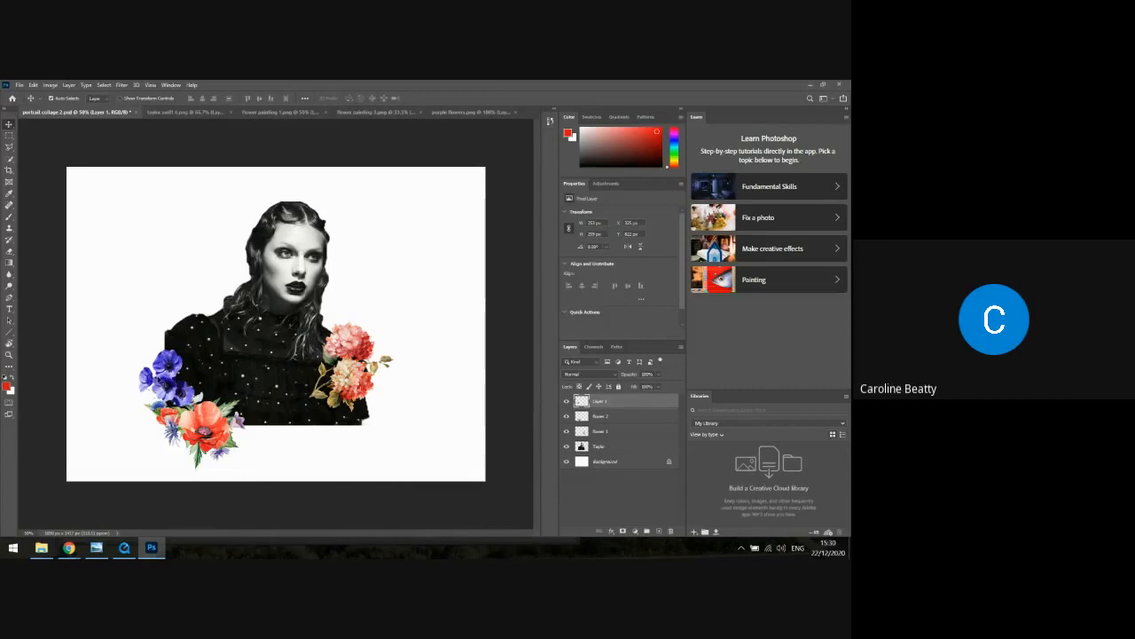
Rename the pasted purple flowers' layer to "purple flowers"
double_click(600, 401)
type("flowers")
key("Return")
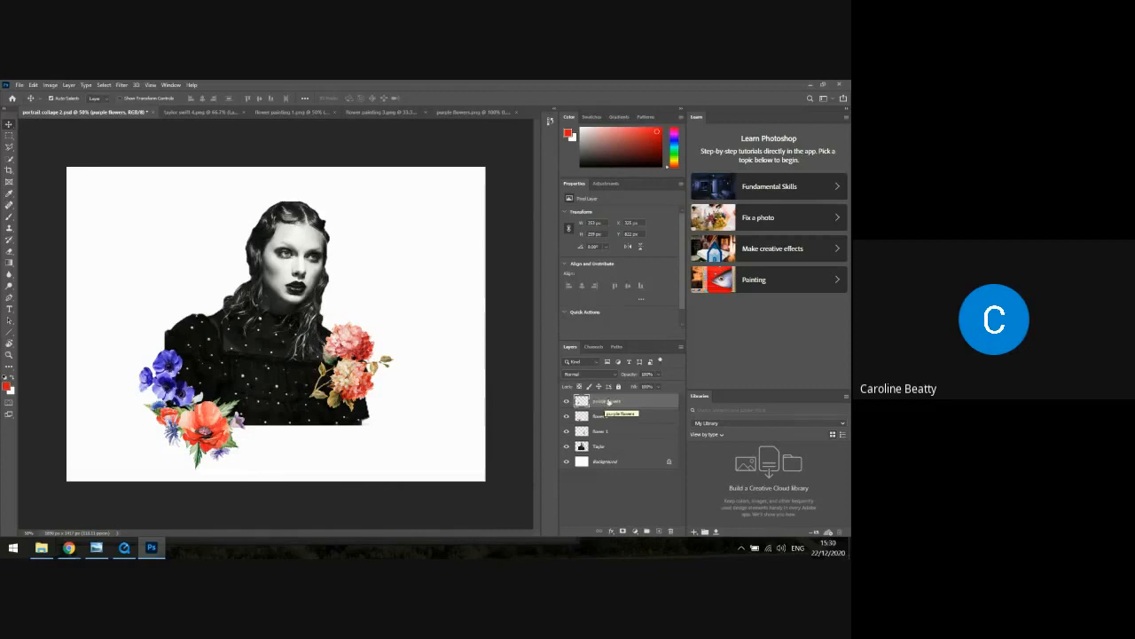
Duplicate the "purple flowers" layer and move the copy onto the portrait's chest, just above the pink flowers
right_click(609, 402)
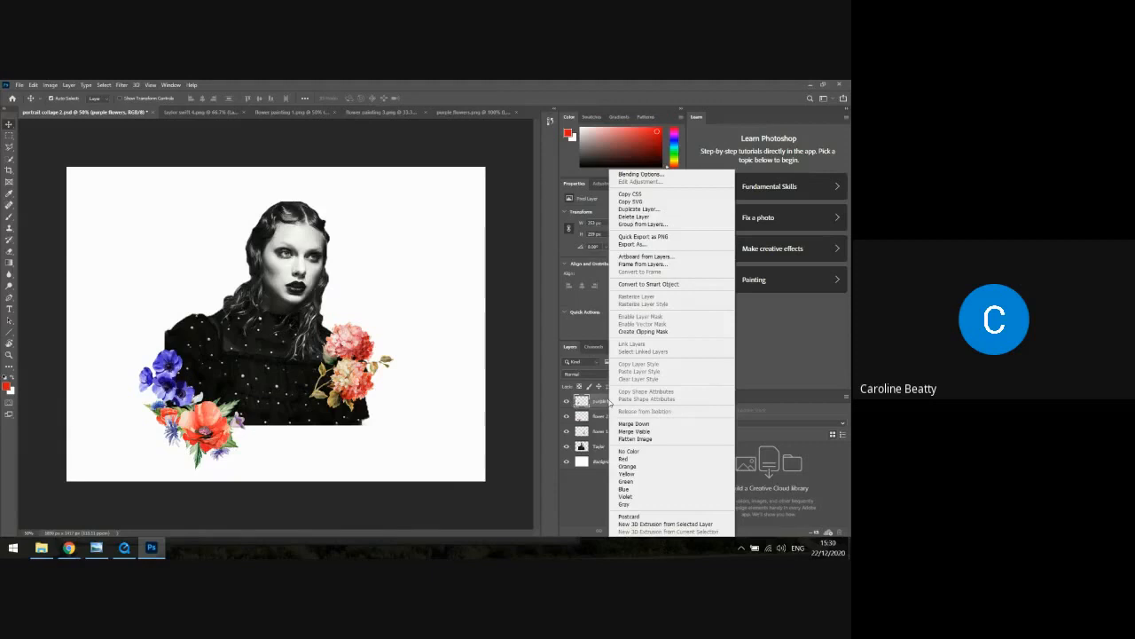
right_click(632, 404)
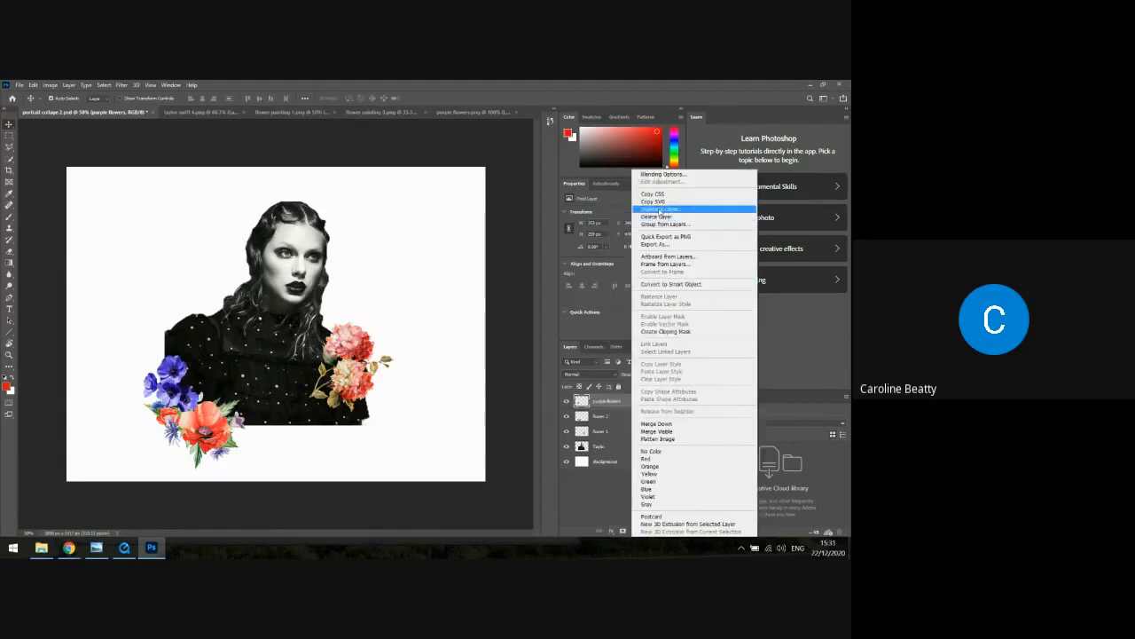
left_click(658, 209)
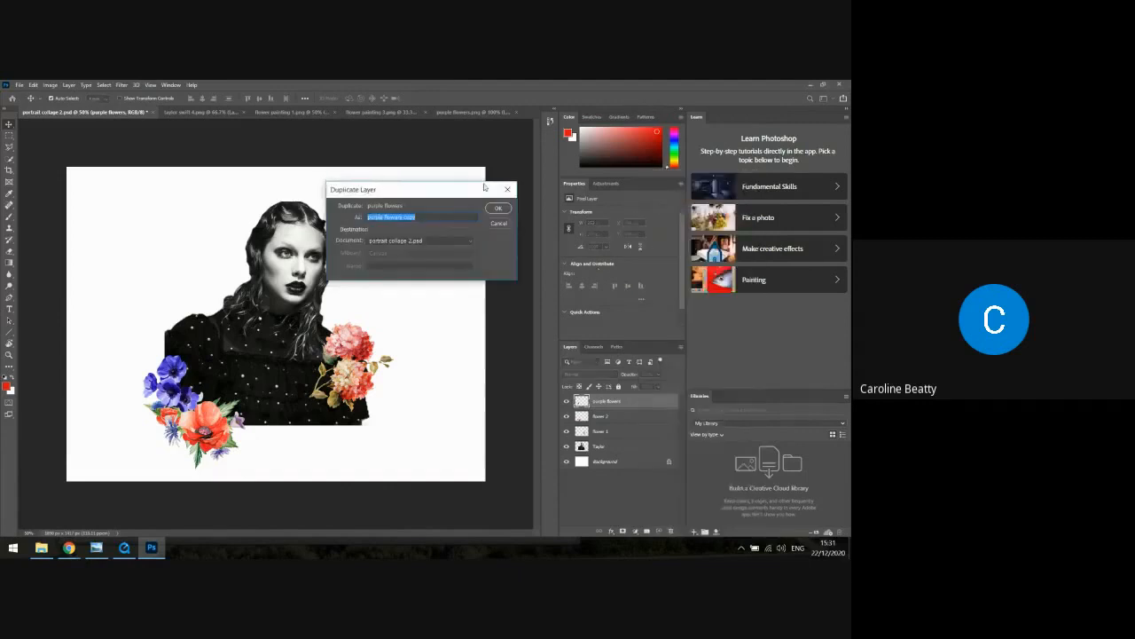
left_click(500, 208)
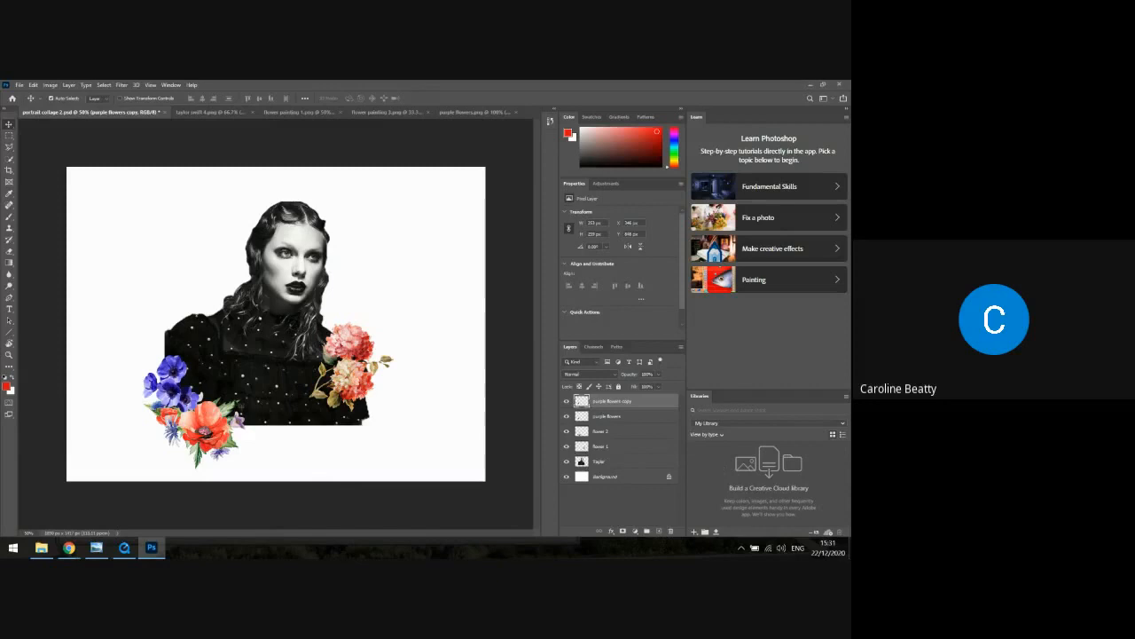
left_click_drag(174, 385, 328, 311)
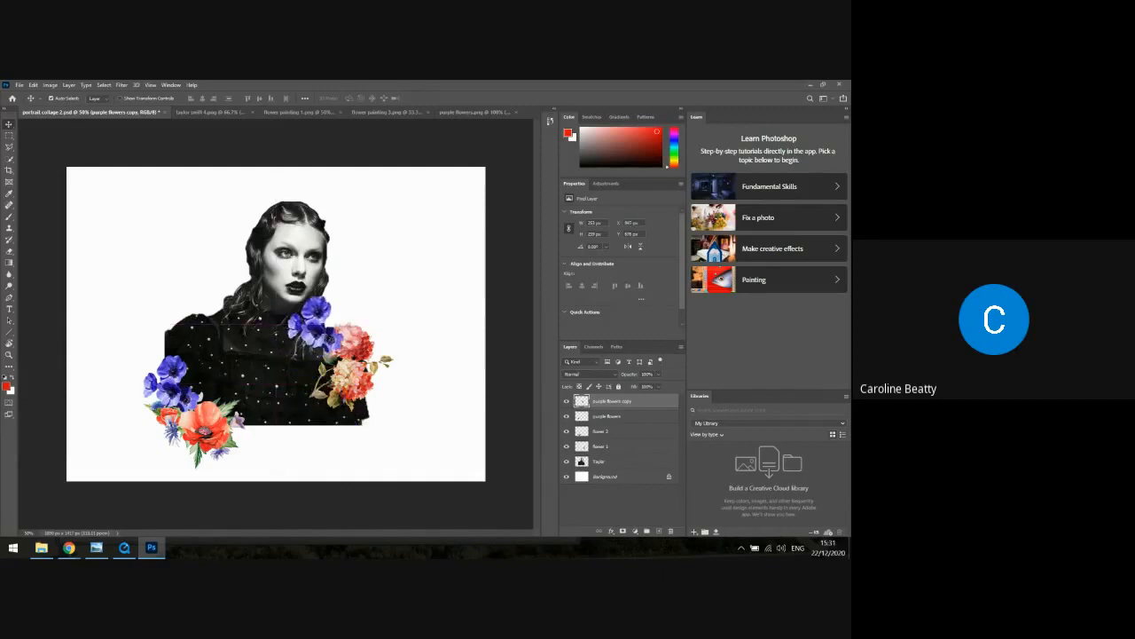
Rotate the purple flowers copy clockwise and shift it so it sits against the top of the pink flowers
left_click(34, 85)
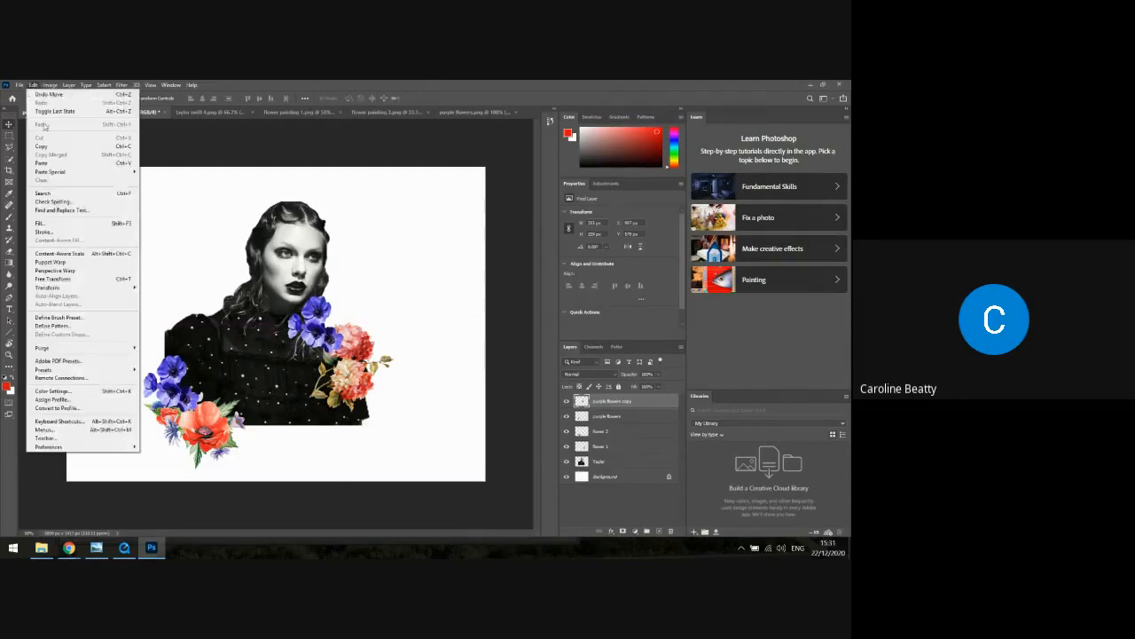
mouse_move(55, 288)
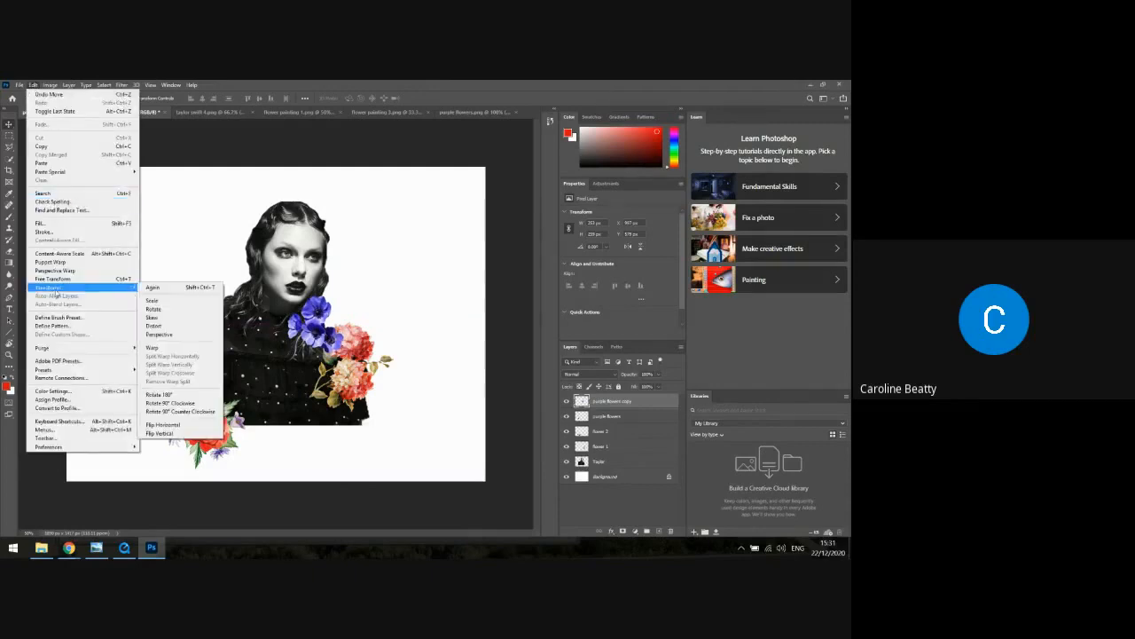
left_click(155, 309)
left_click_drag(344, 295, 336, 331)
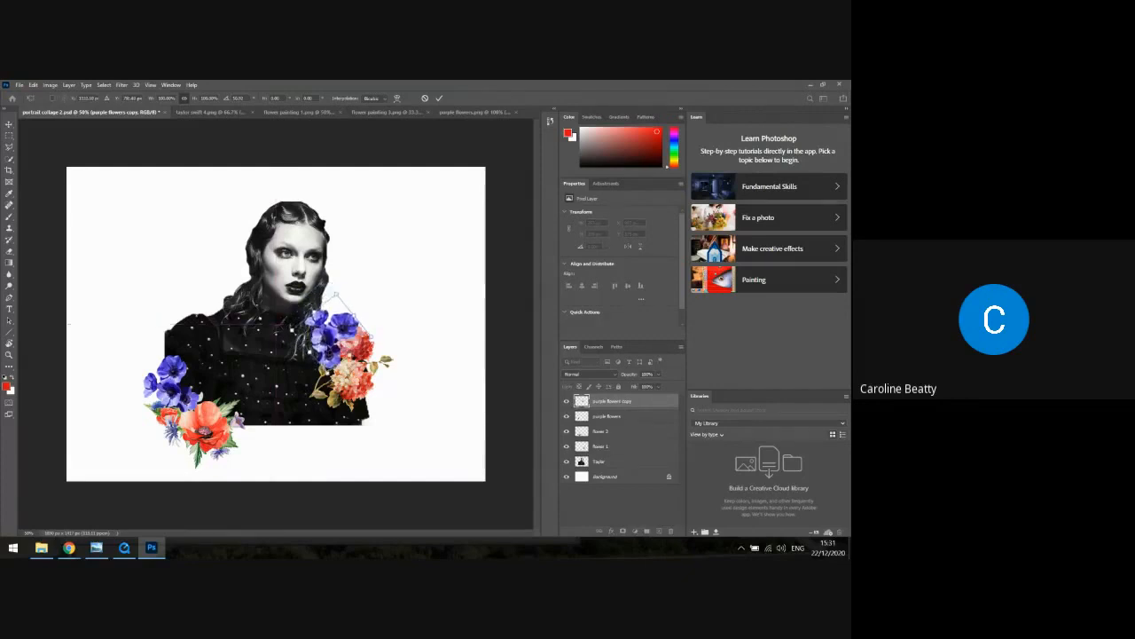
key("Return")
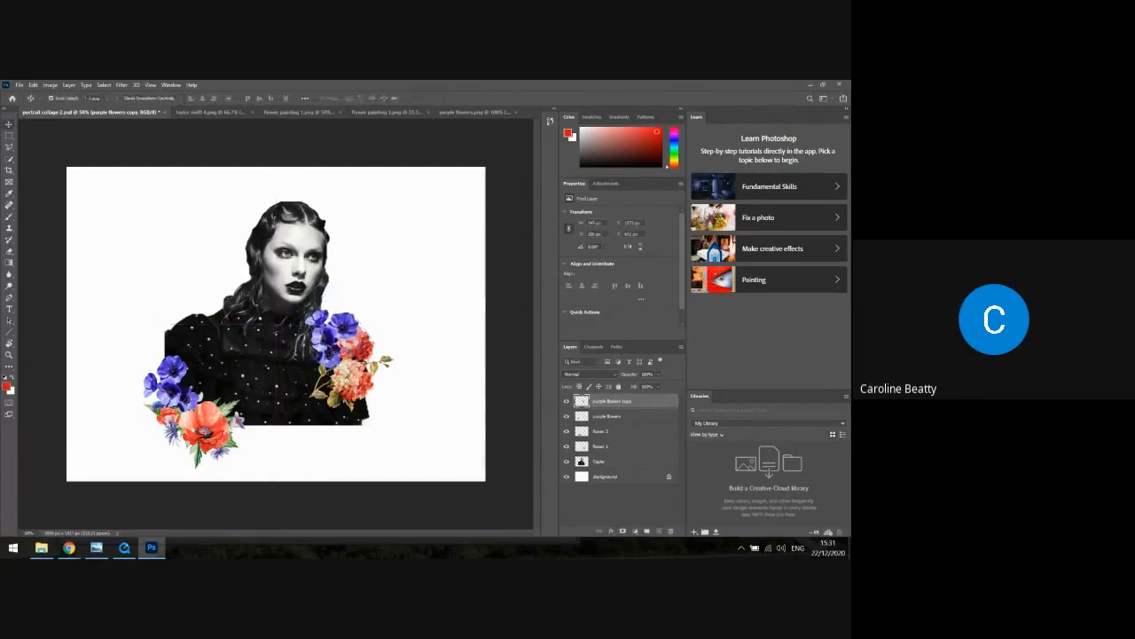
Bring the "flower 1" layer to the front of the layer stack and shift the pink flowers slightly down and outward
left_click(616, 451)
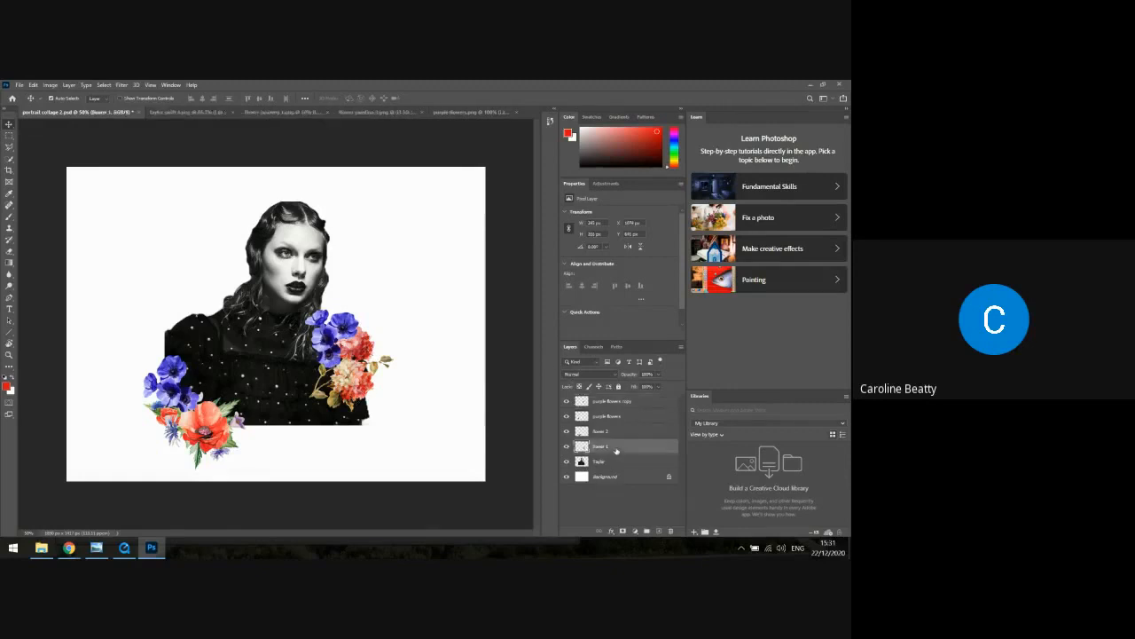
left_click_drag(616, 450, 613, 402)
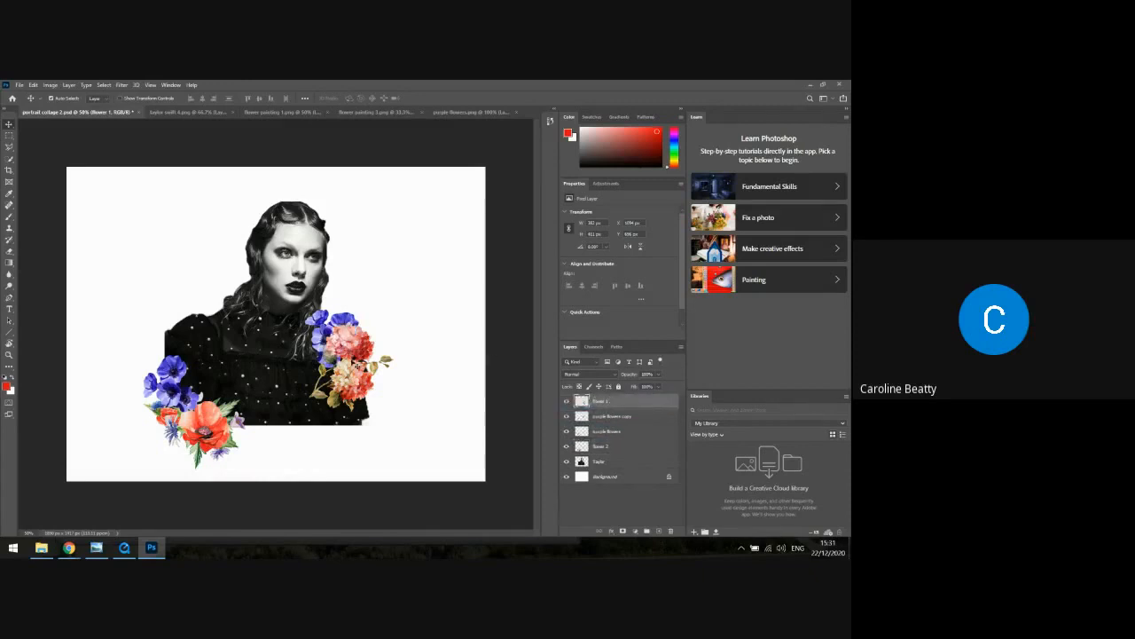
left_click_drag(356, 369, 363, 392)
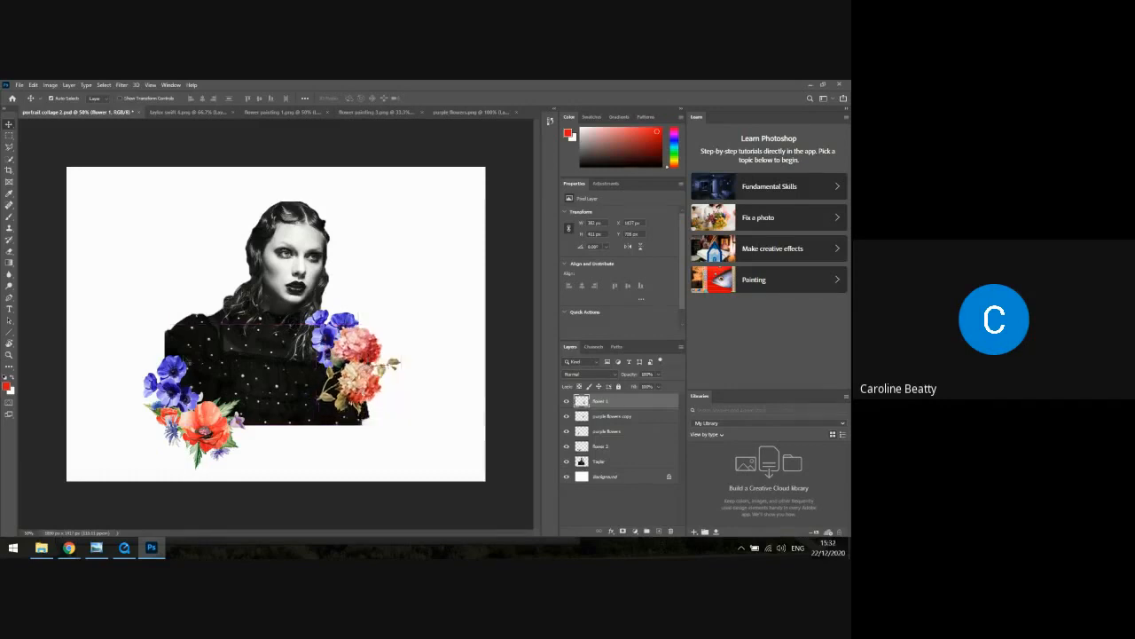
Move the original purple flowers inward onto the dress, directly above the poppies
left_click(623, 418)
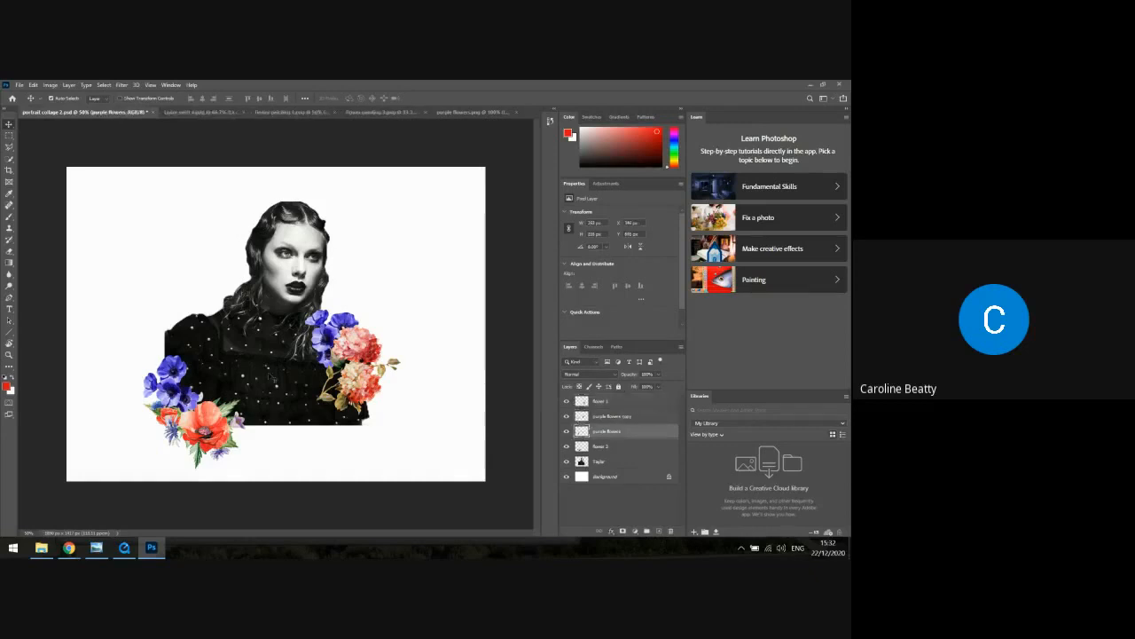
left_click_drag(169, 372, 213, 355)
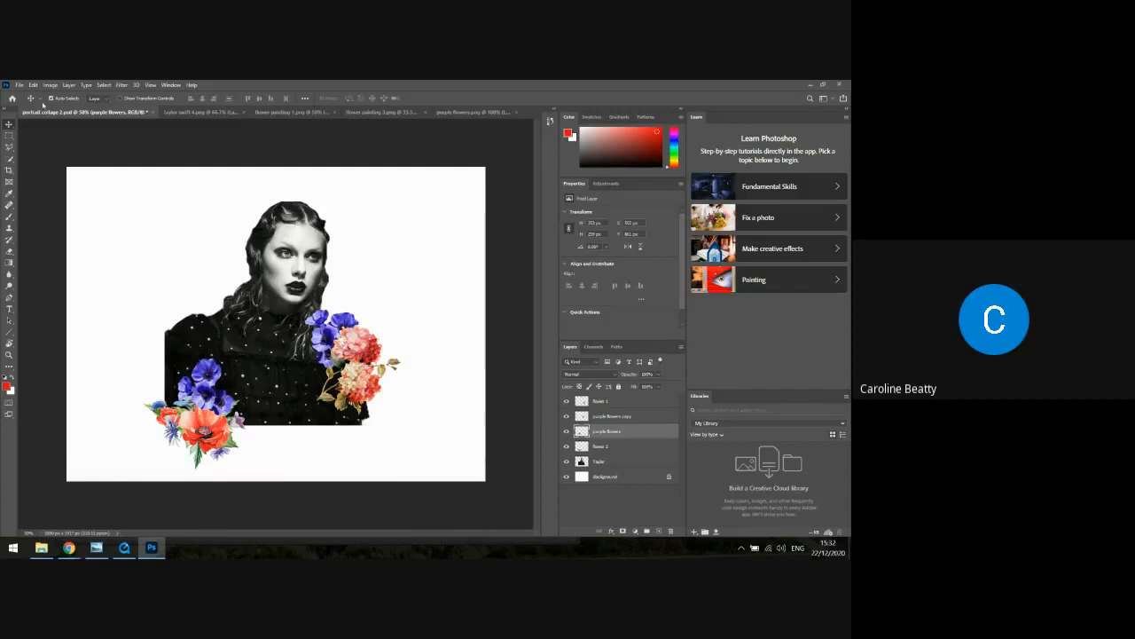
Browse the Flowers folder, then open the image "monkey 1" from the animals folder within PNGS
left_click(22, 84)
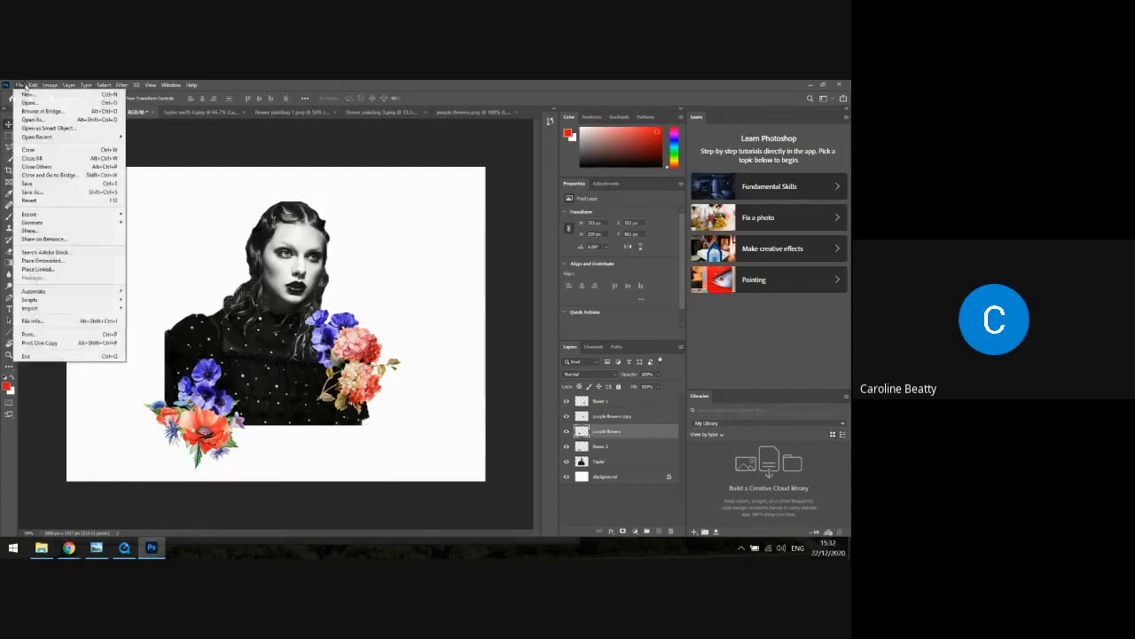
left_click(29, 104)
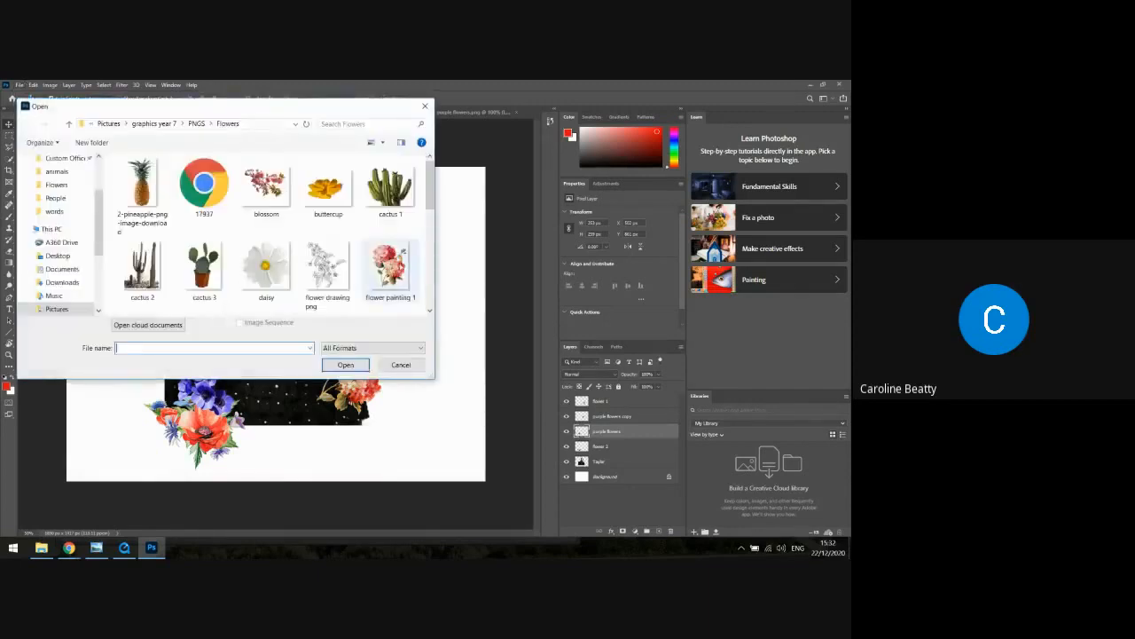
scroll(430, 181, "down", 3)
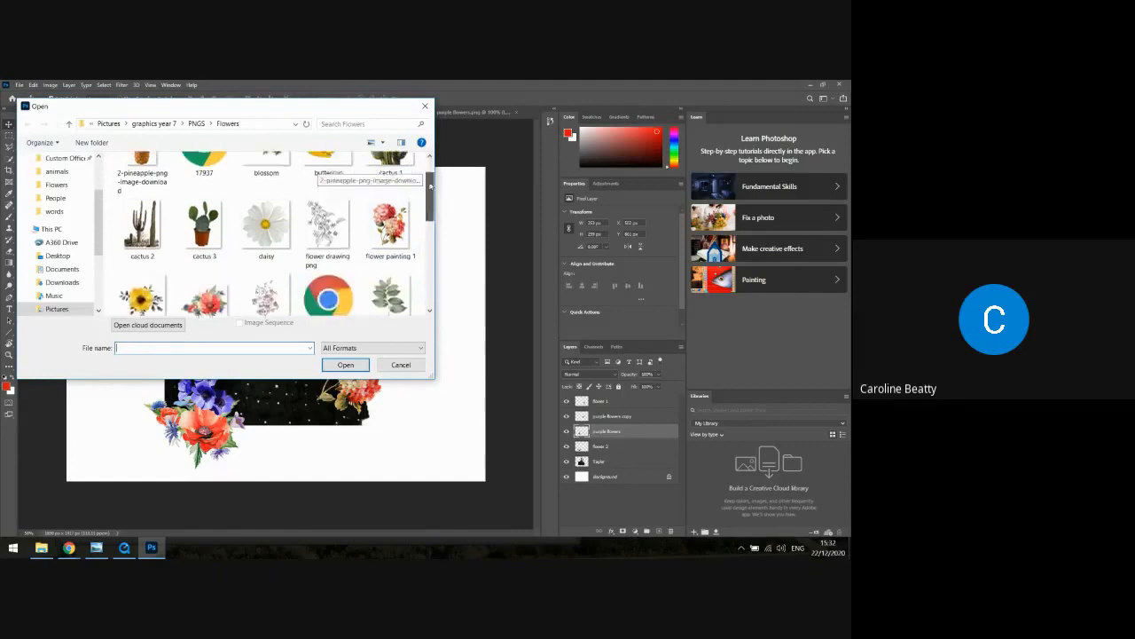
scroll(430, 180, "up", 3)
left_click_drag(430, 180, 430, 197)
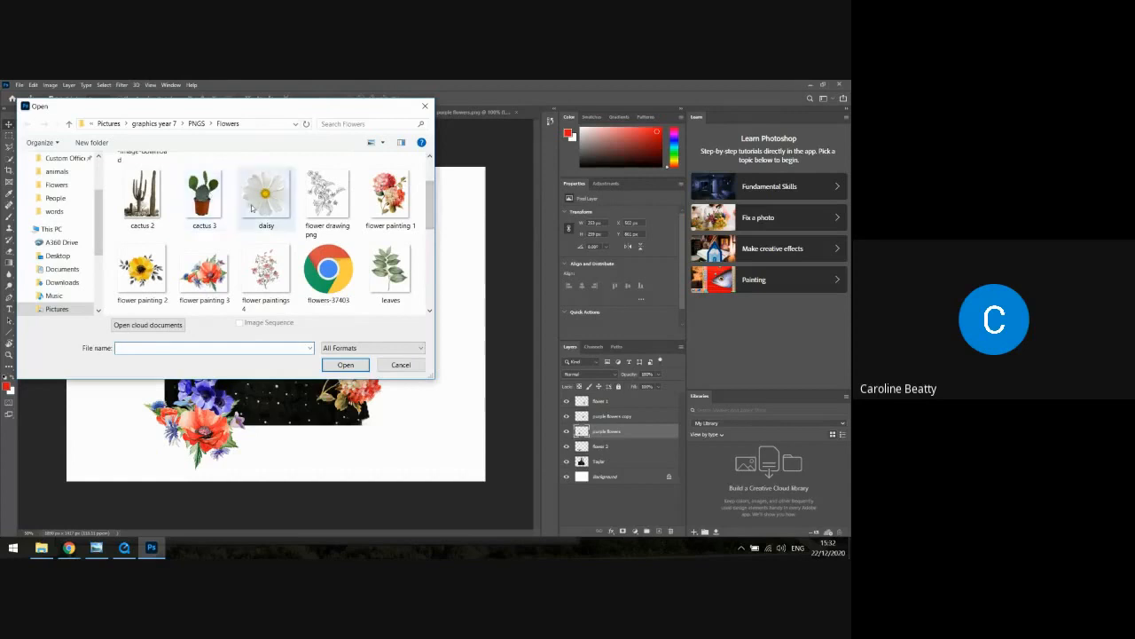
scroll(251, 208, "down", 5)
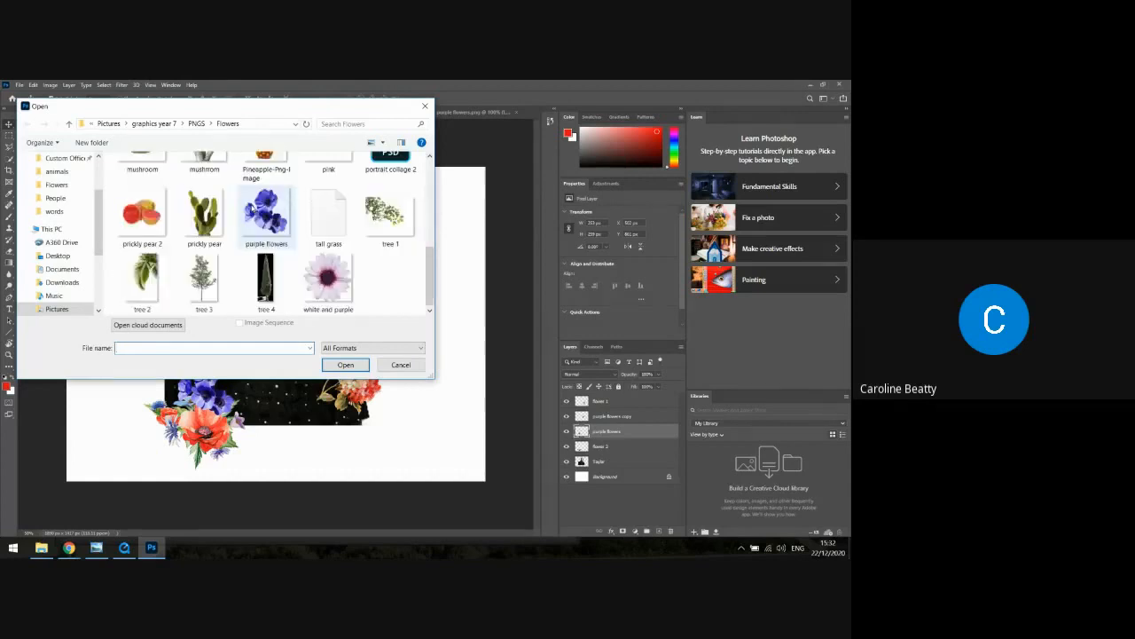
scroll(251, 208, "up", 5)
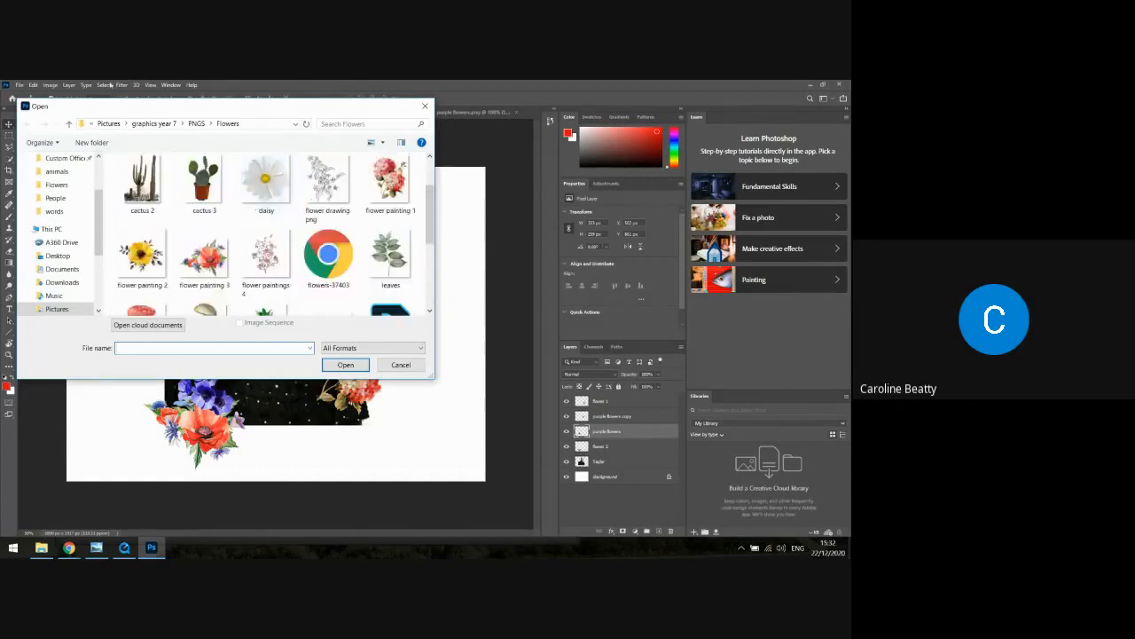
left_click(196, 124)
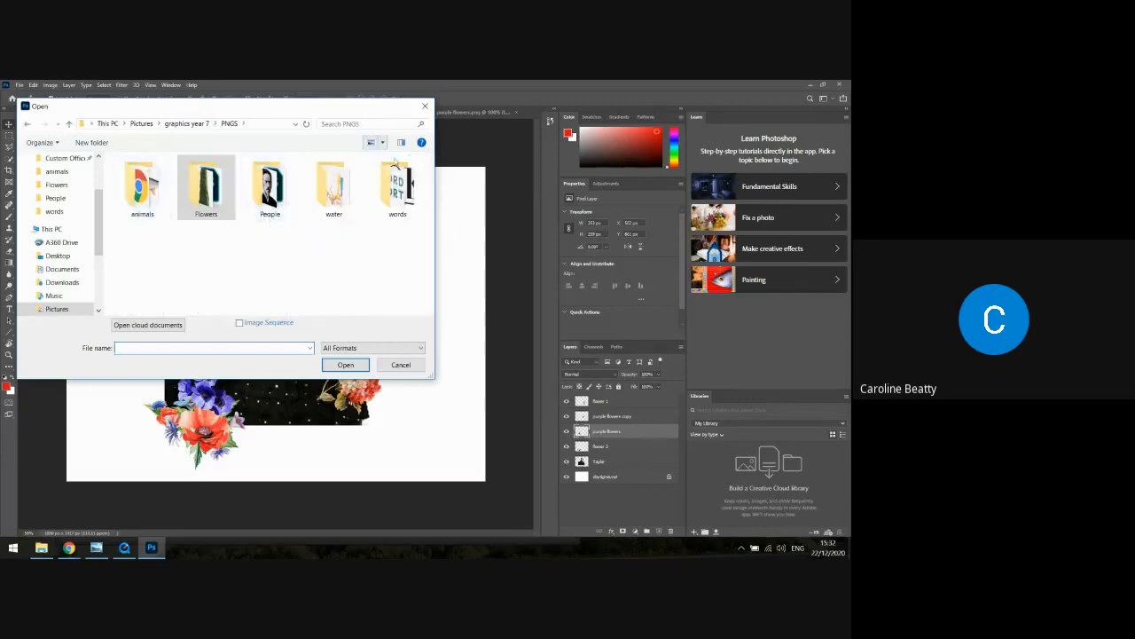
double_click(142, 188)
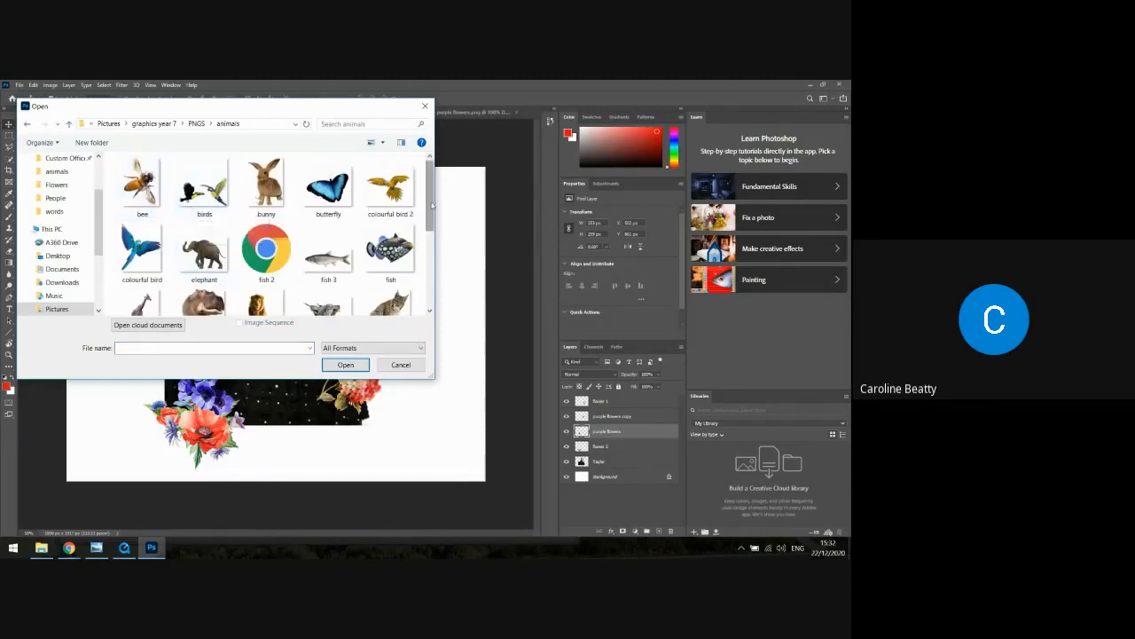
left_click_drag(428, 205, 423, 235)
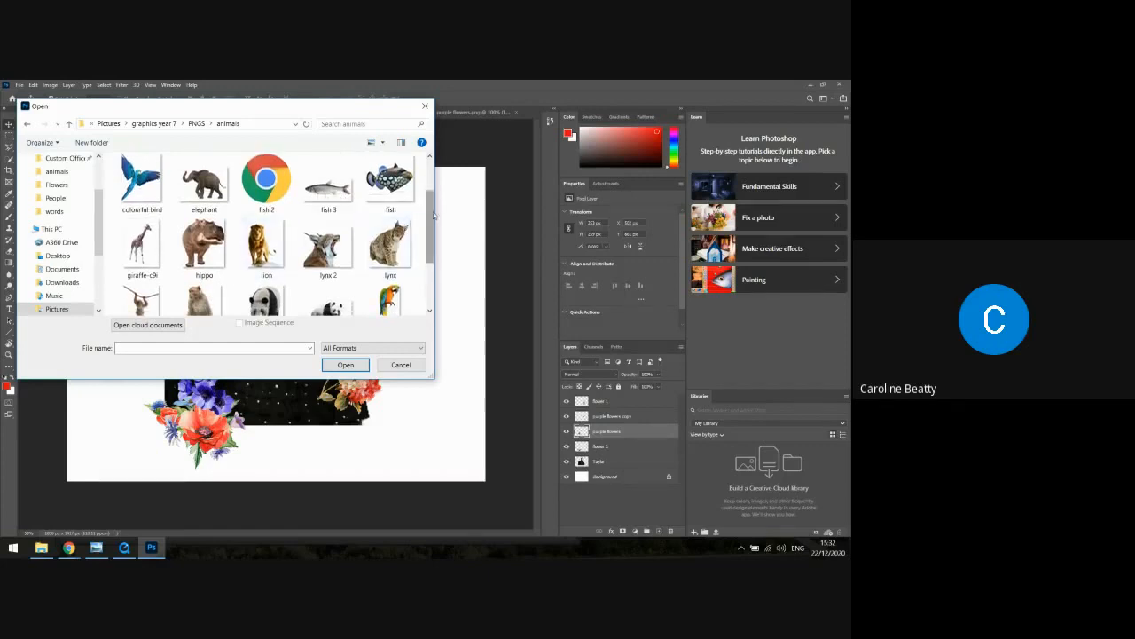
scroll(429, 230, "down", 1)
left_click(148, 279)
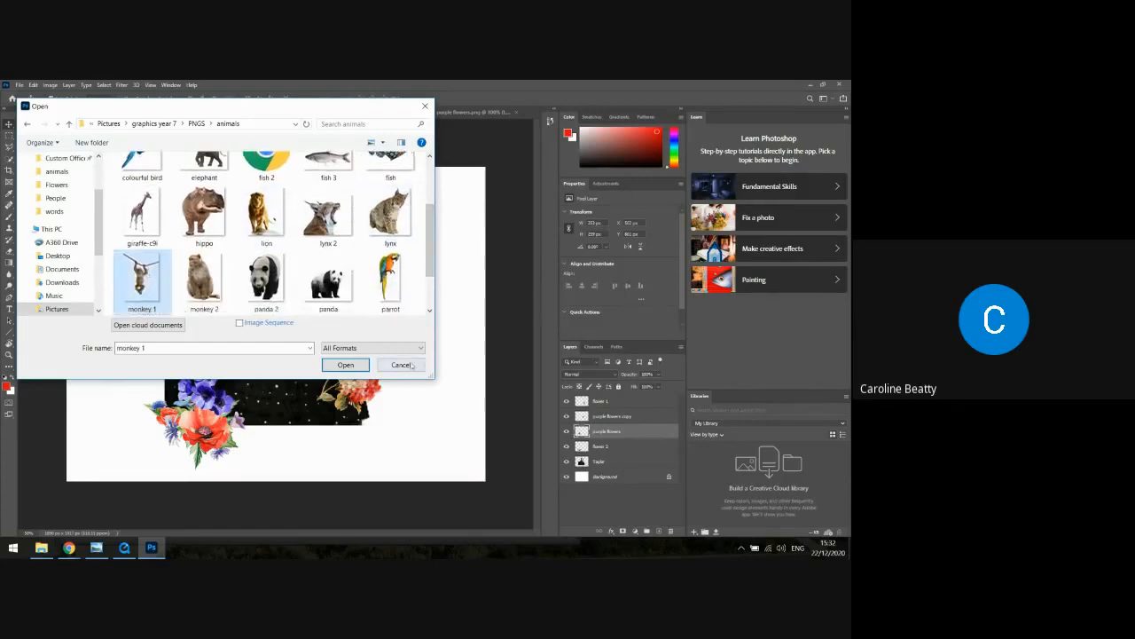
left_click(343, 365)
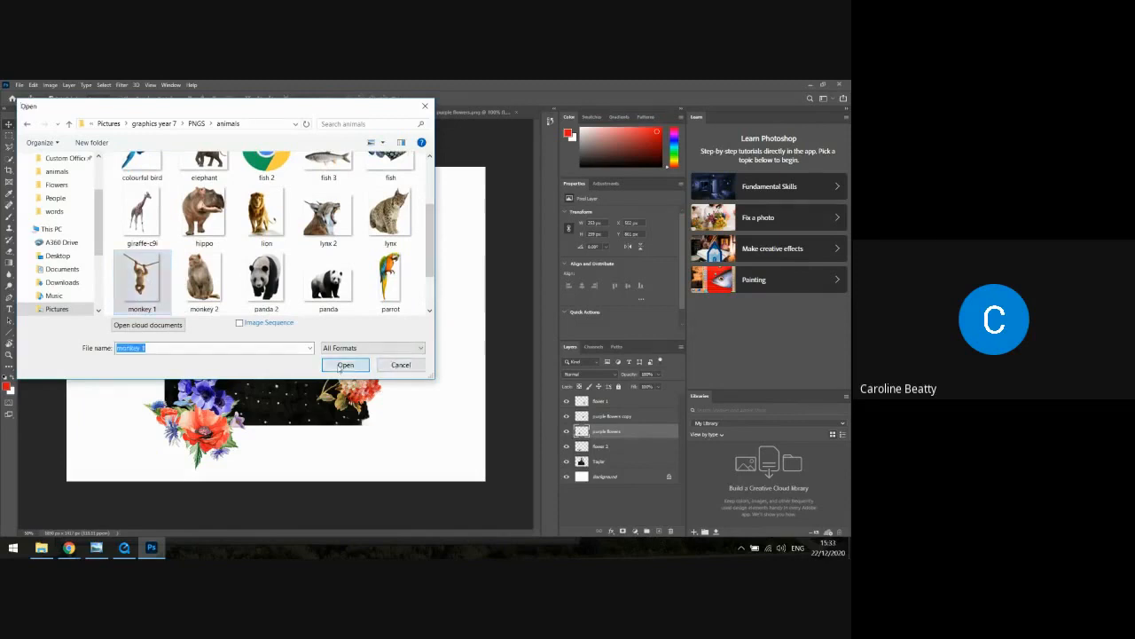
Select the whole canvas of "monkey 1" and copy it
left_click(19, 84)
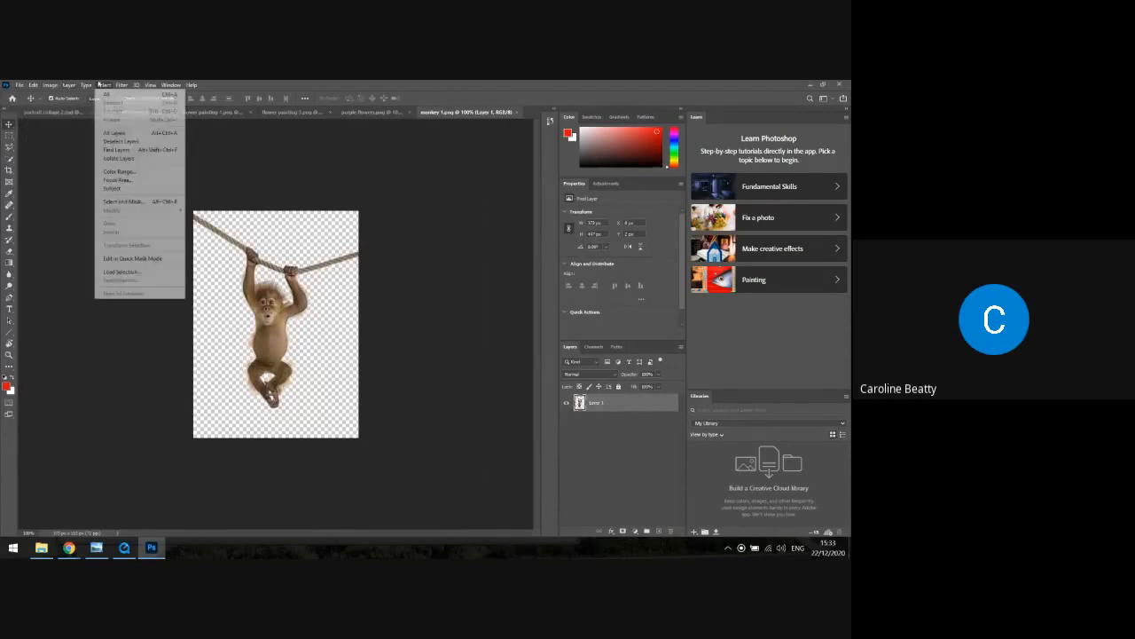
left_click(109, 94)
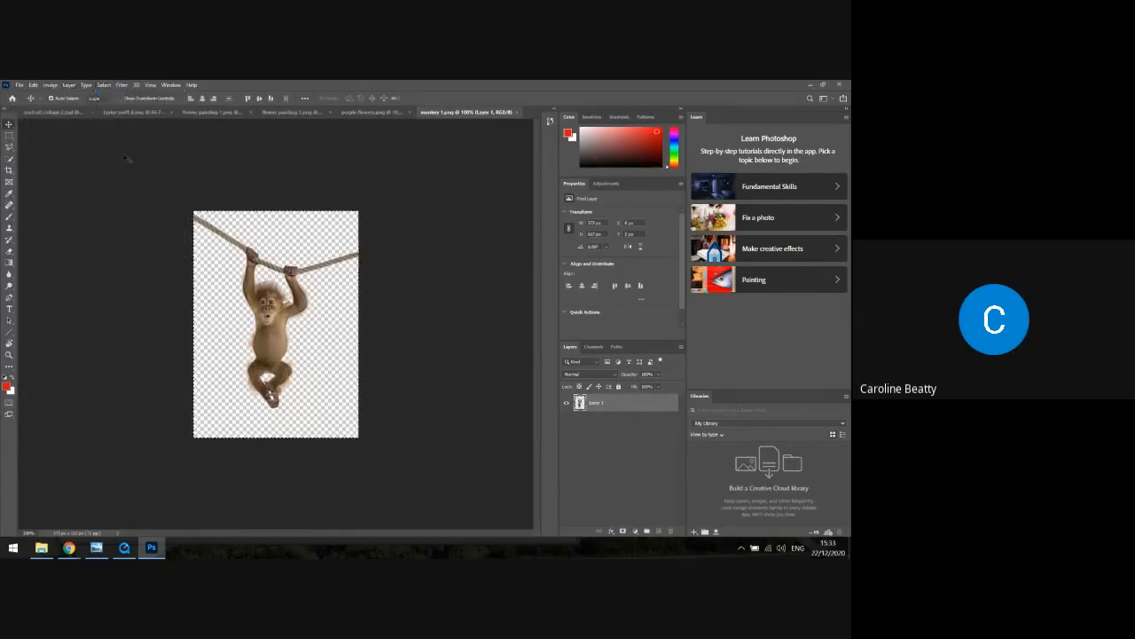
left_click(33, 84)
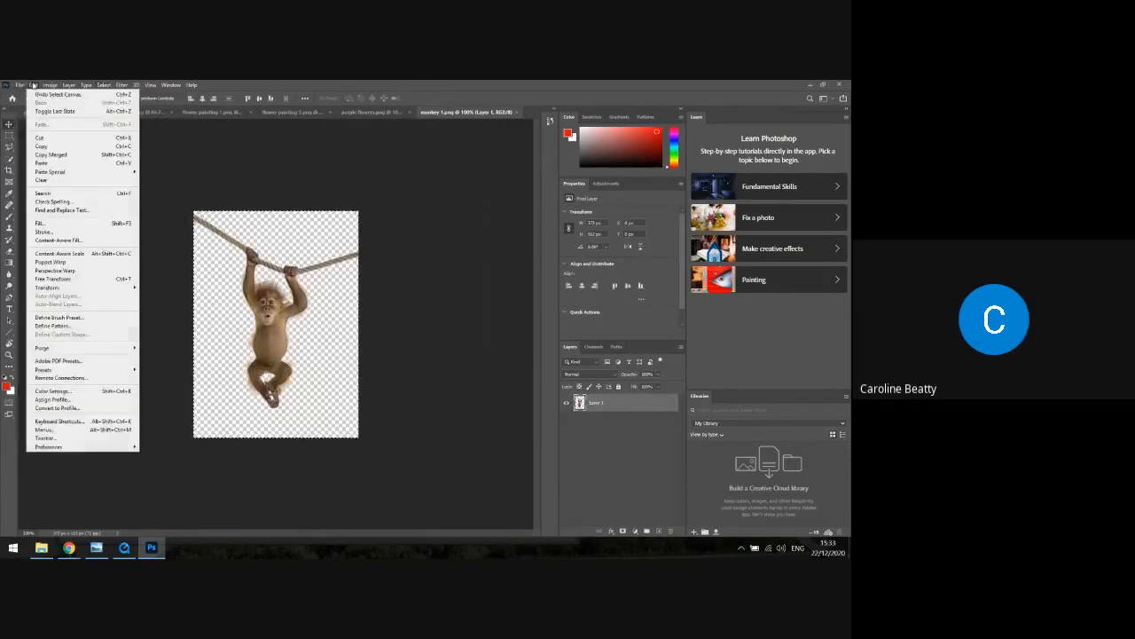
left_click(41, 146)
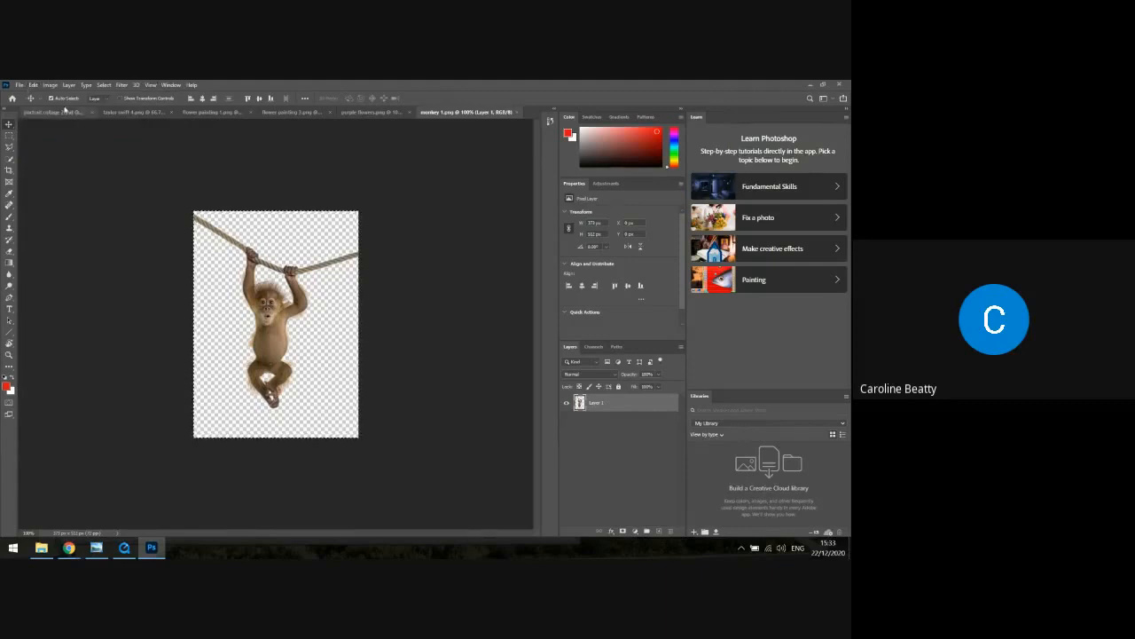
Paste the monkey into the "portrait collage 2" document and rename its layer to "monkey"
left_click(64, 112)
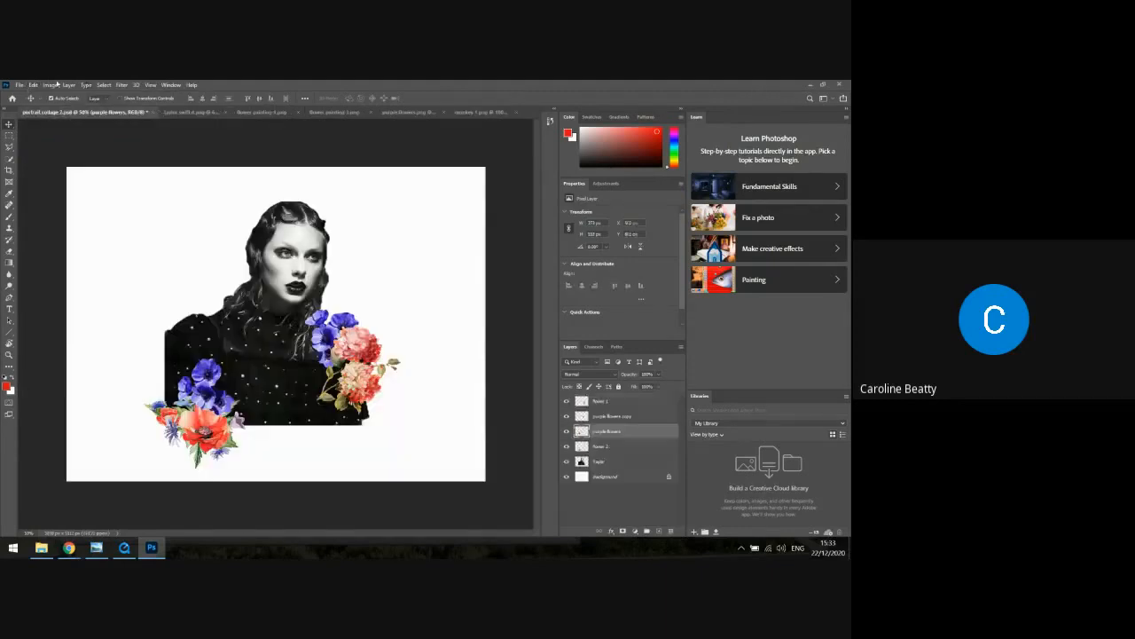
left_click(32, 85)
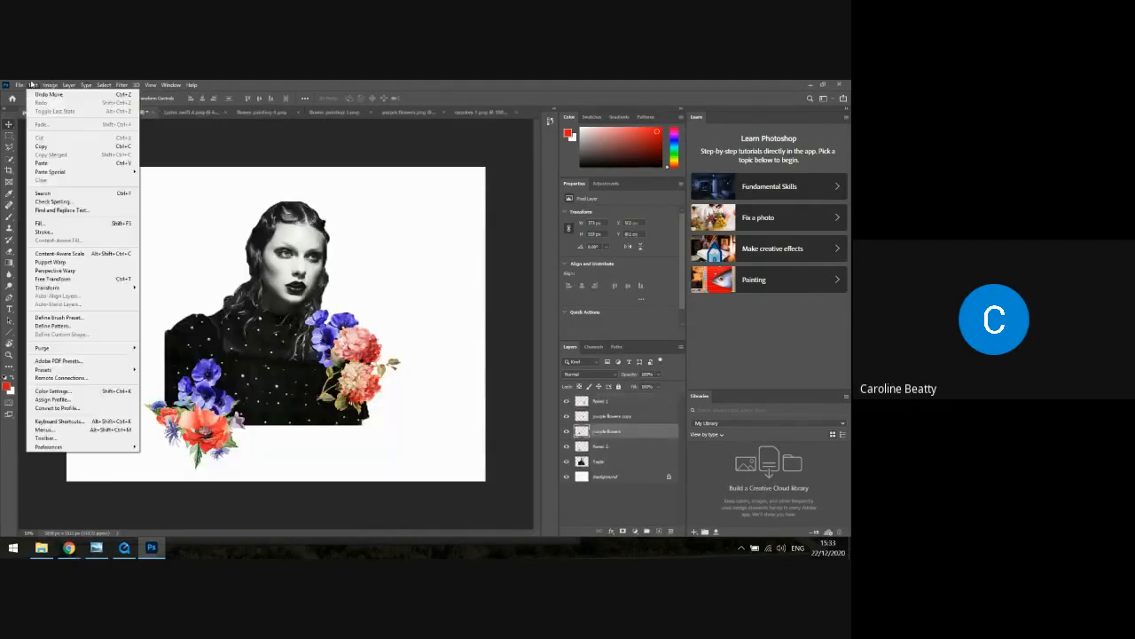
left_click(61, 165)
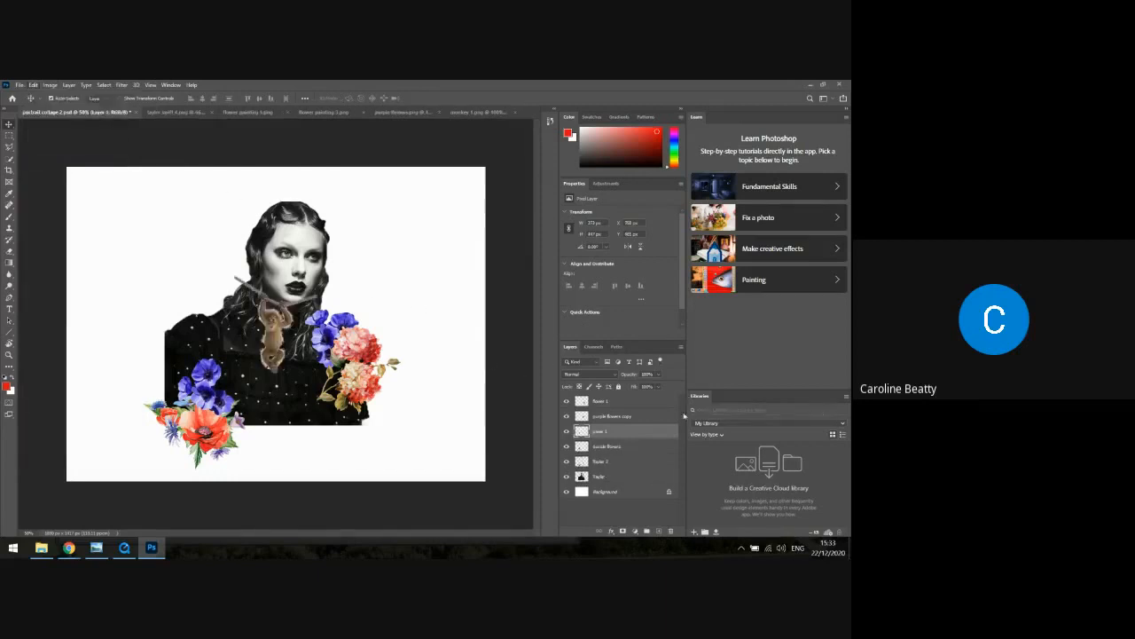
double_click(603, 432)
key("Return")
Place the monkey in the upper blank area beside the portrait's head and bring its layer to the front of the stack
left_click_drag(273, 312, 427, 233)
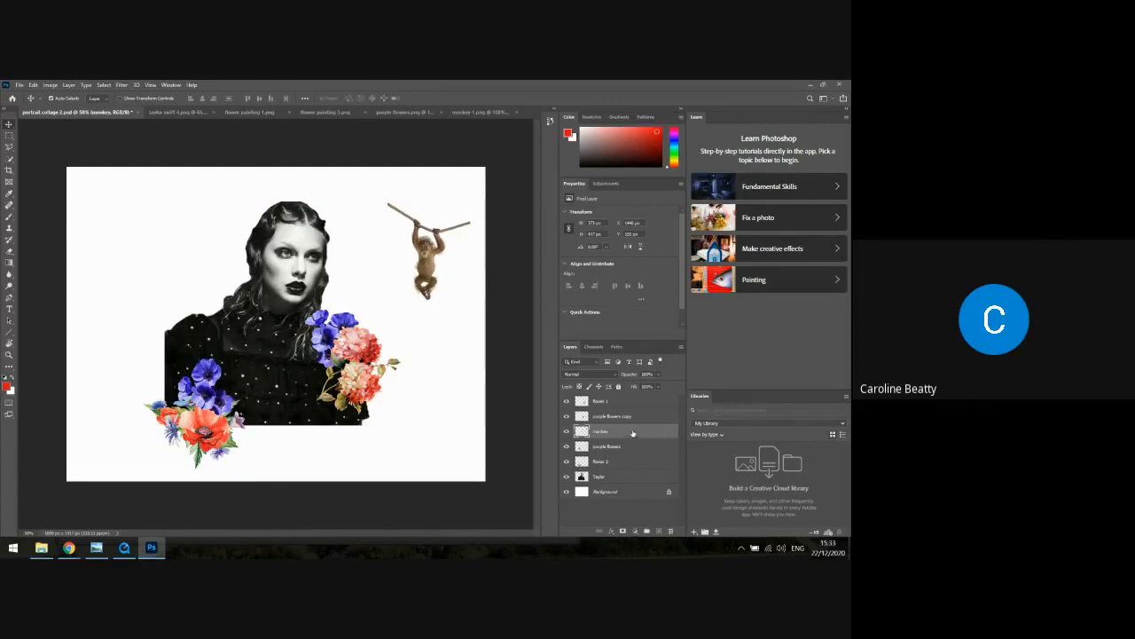
left_click_drag(629, 401, 630, 403)
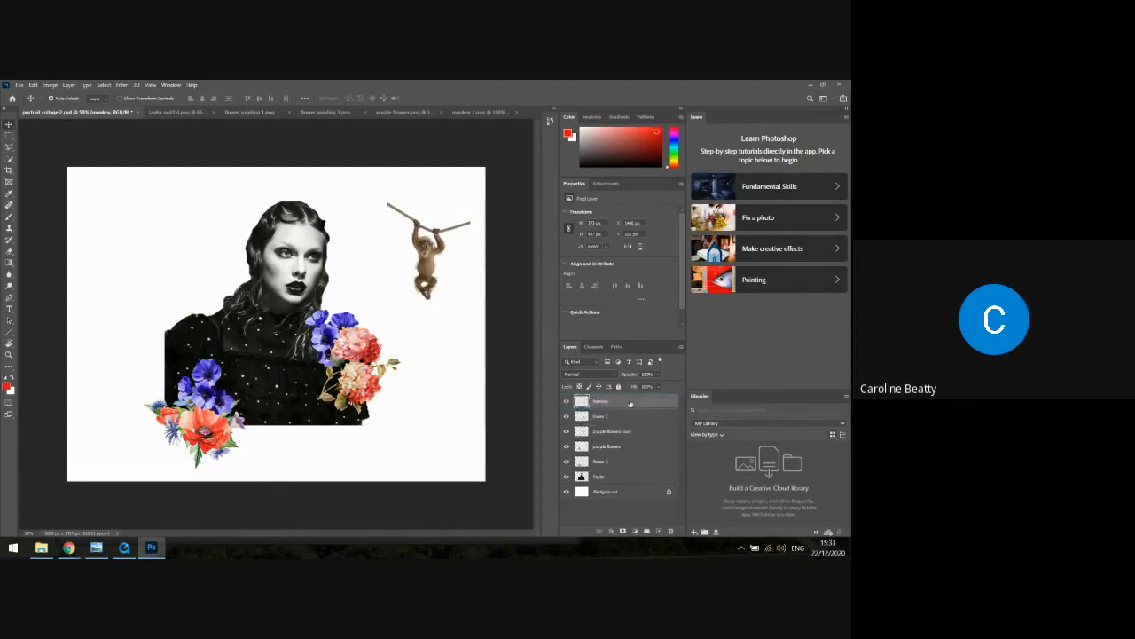
left_click(620, 417)
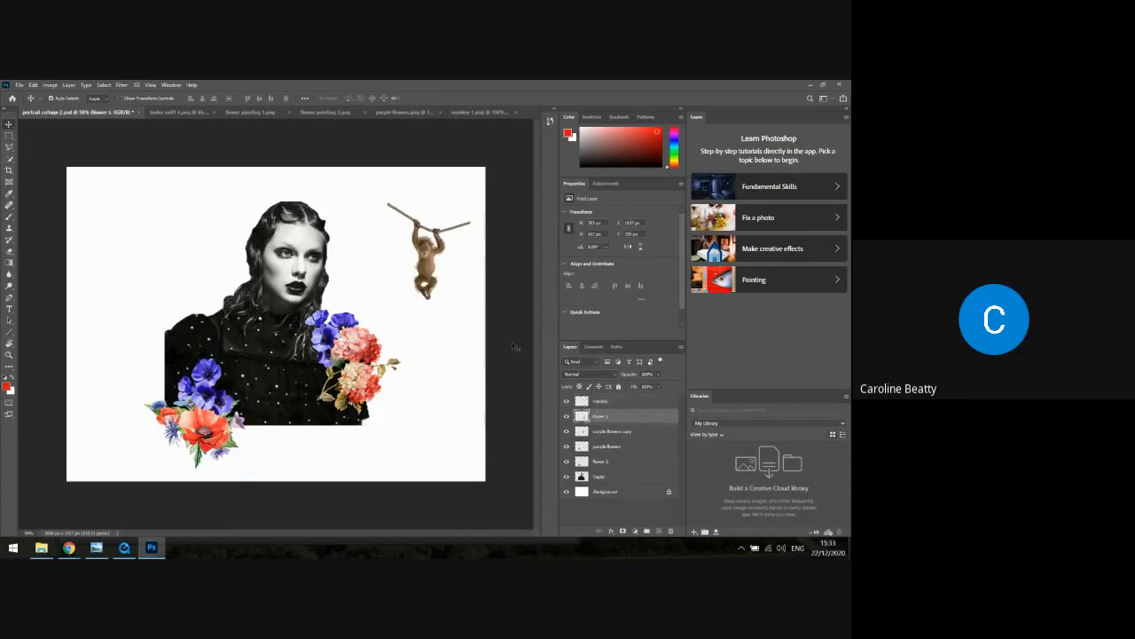
Move the portrait straight up until the head touches the top edge of the canvas
left_click(514, 346)
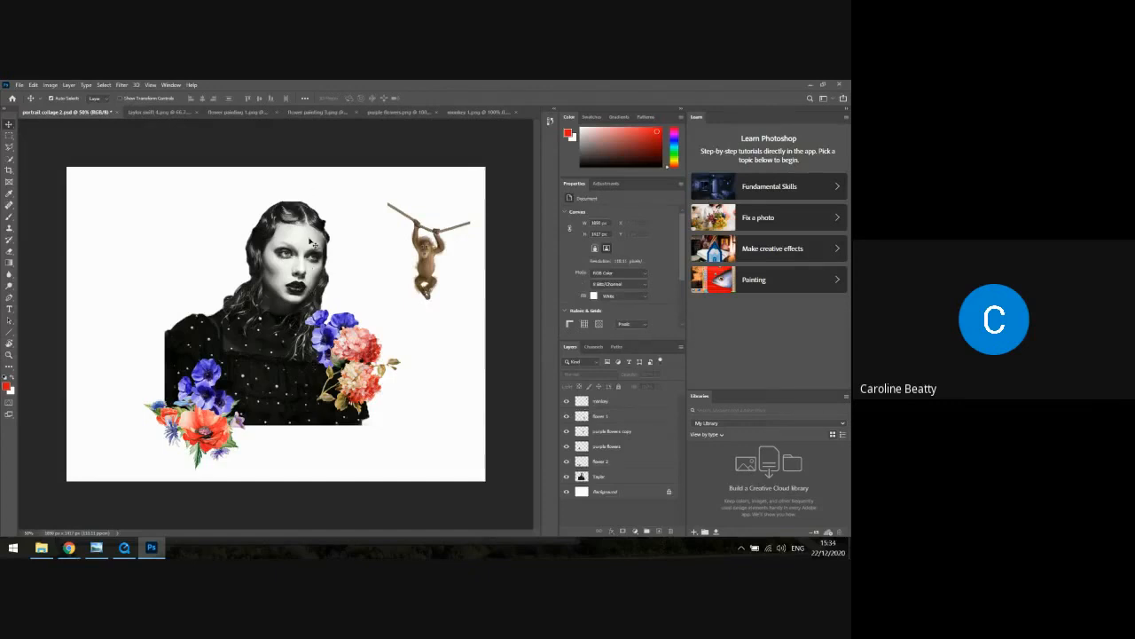
left_click(612, 479)
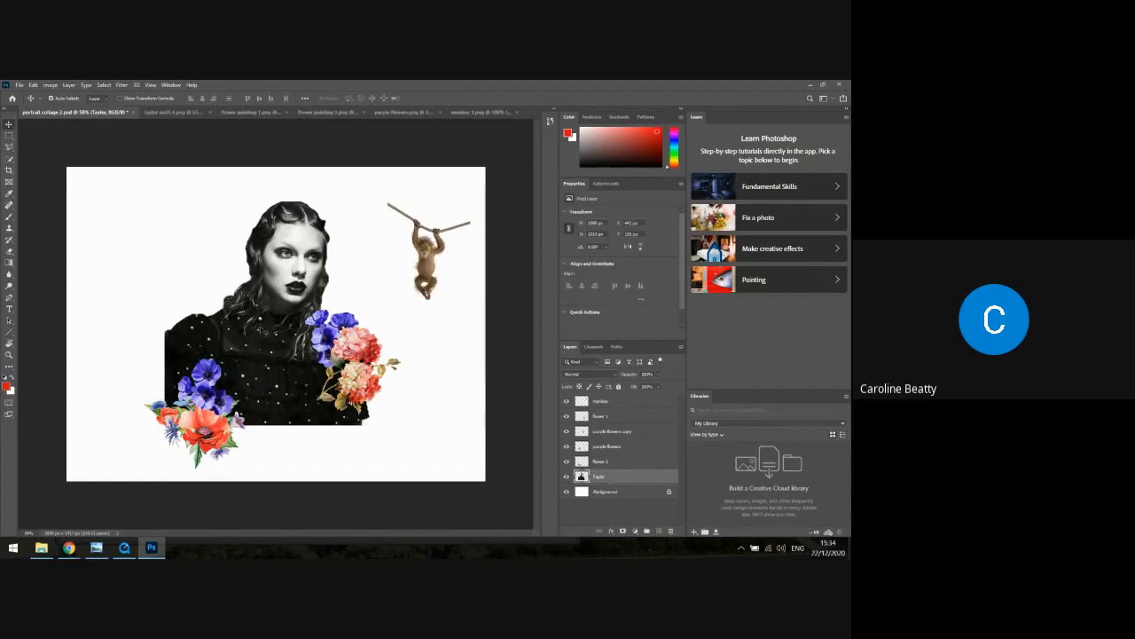
left_click_drag(266, 310, 266, 277)
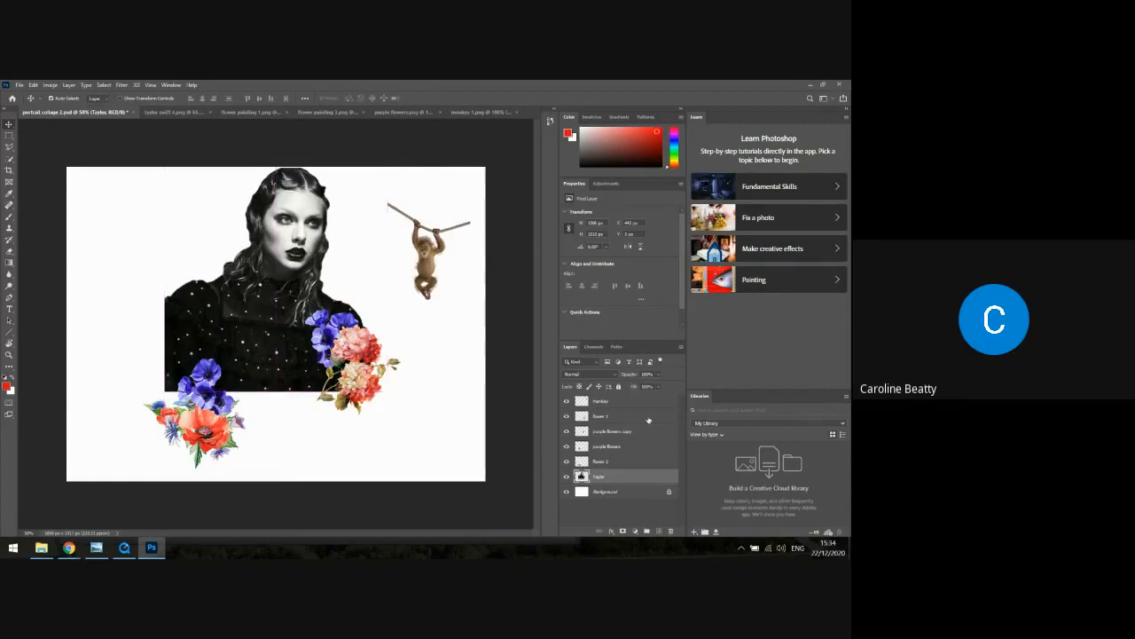
Raise the "flower 1" and "purple flowers copy" cut-outs to cover the portrait's right-hand shoulder and sleeve
left_click(609, 462)
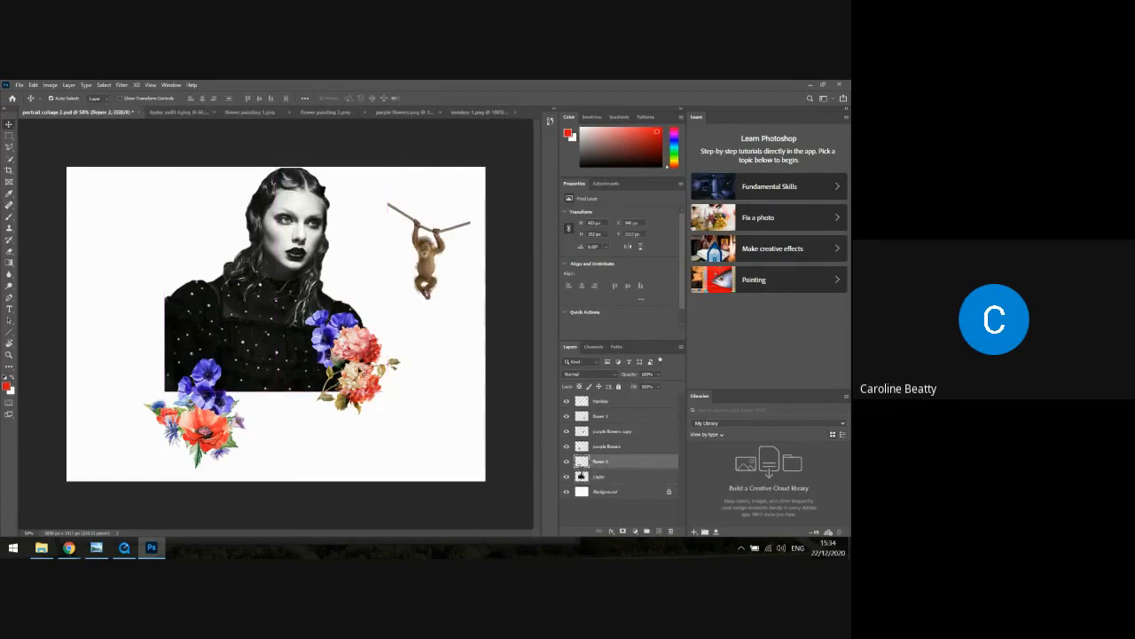
left_click_drag(360, 369, 367, 307)
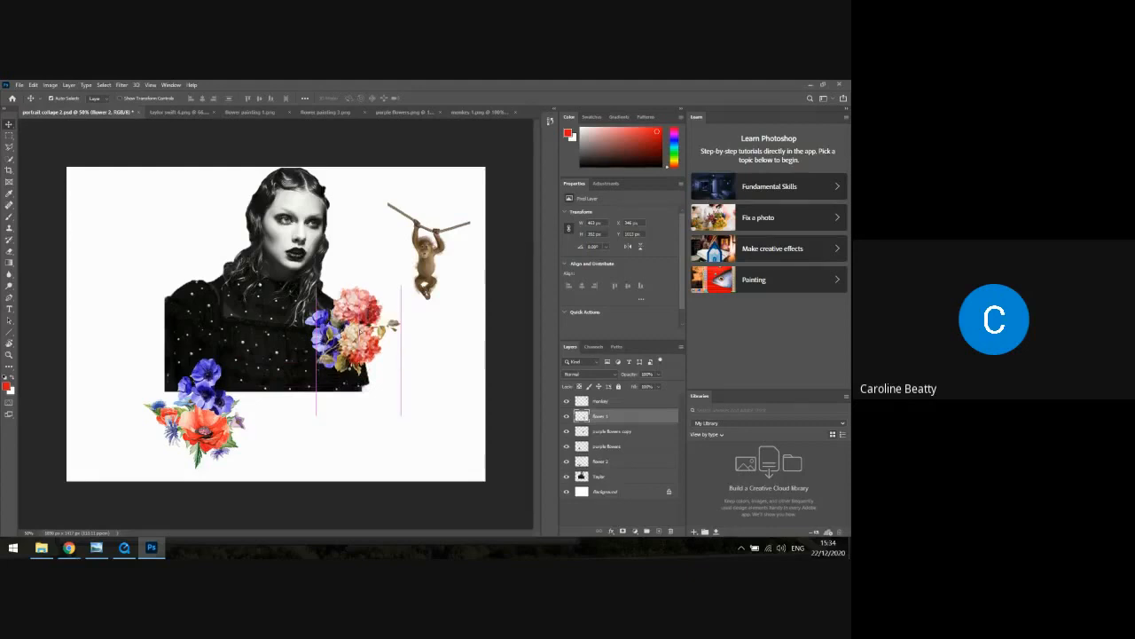
left_click(607, 432)
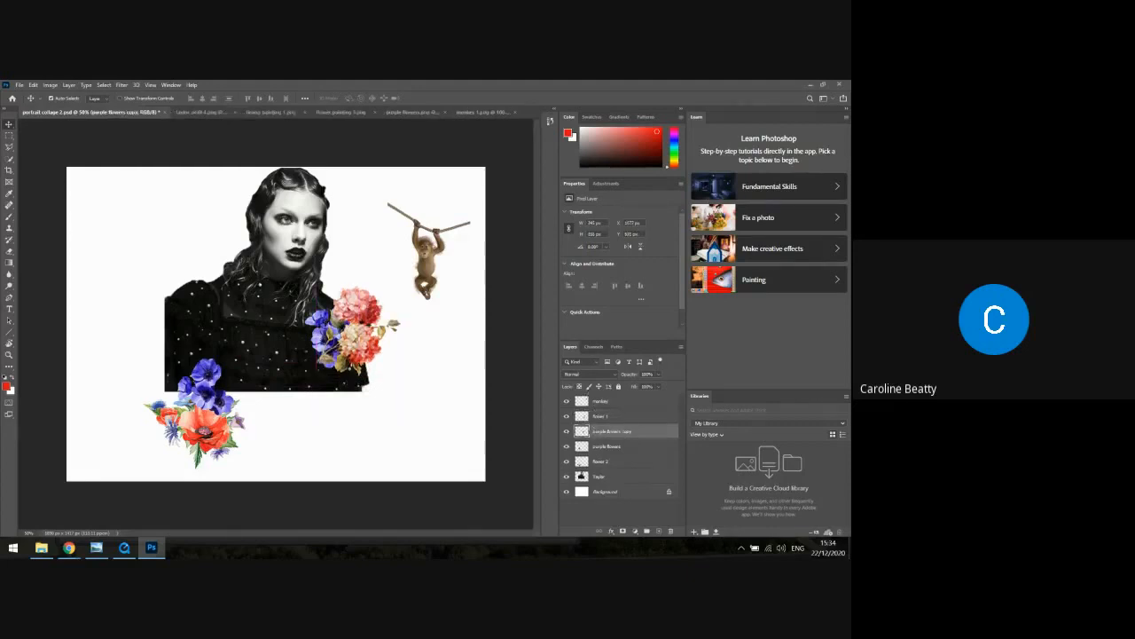
left_click_drag(318, 336, 318, 299)
Raise the "purple flowers" onto the portrait's left-hand sleeve and "flower 2" onto the lower left corner of the dress
left_click(602, 450)
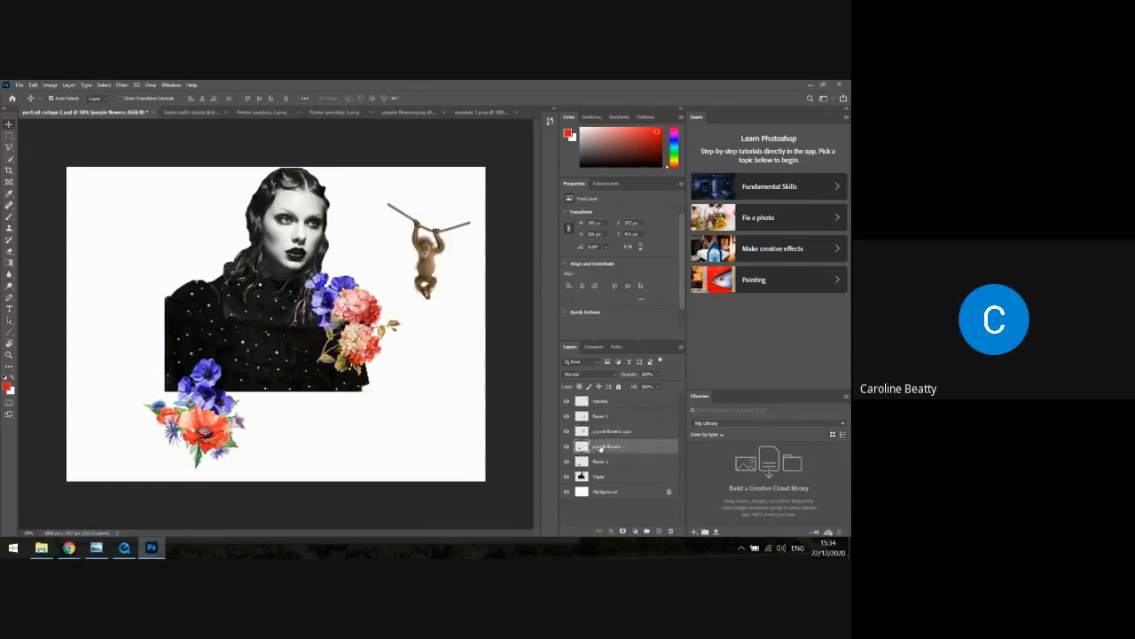
left_click_drag(198, 380, 196, 321)
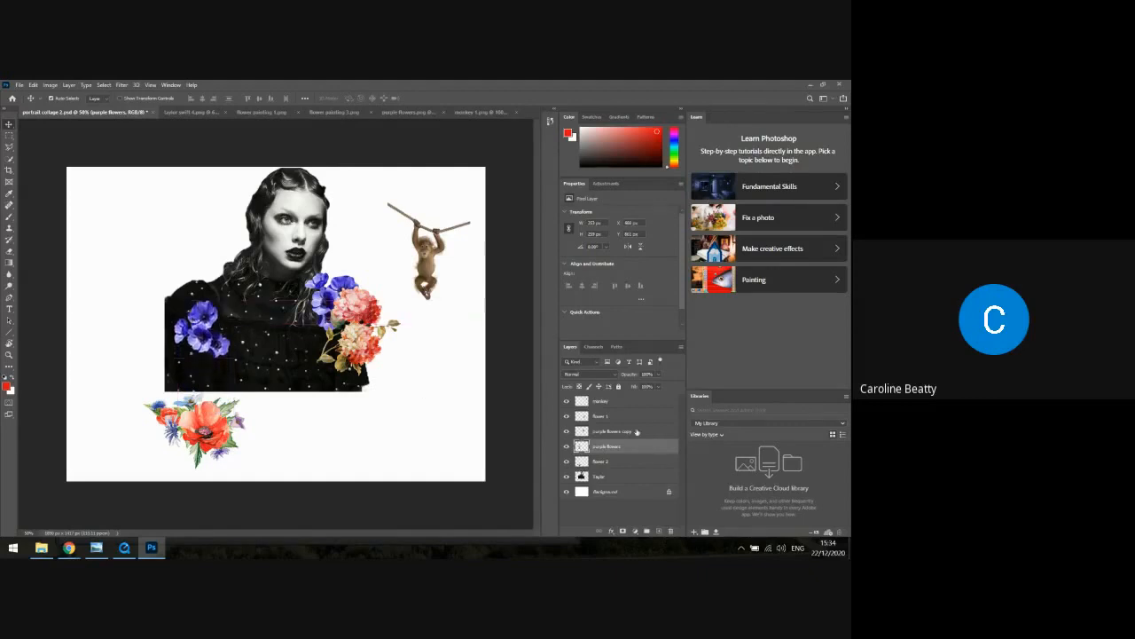
left_click(615, 464)
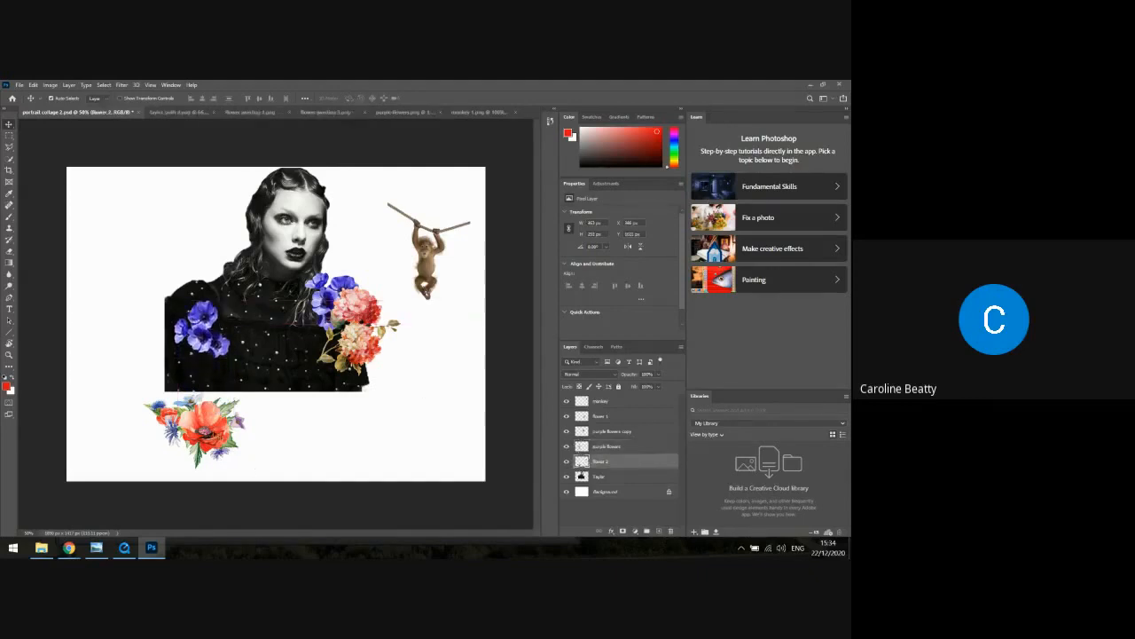
left_click_drag(218, 408, 216, 371)
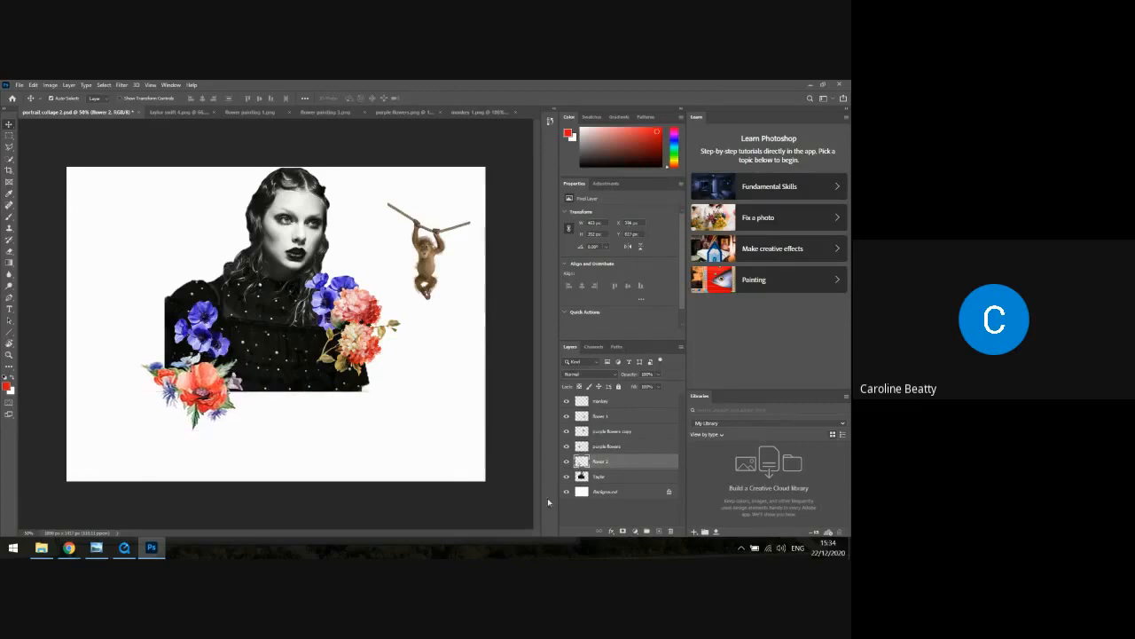
left_click(623, 402)
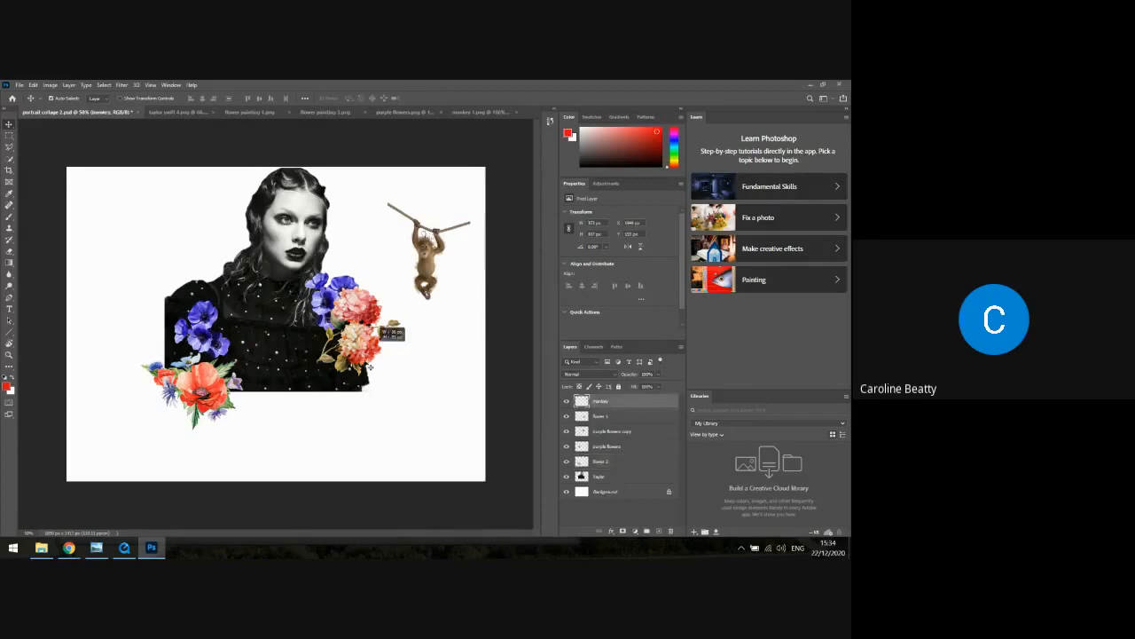
left_click_drag(369, 368, 306, 441)
mouse_move(424, 274)
left_mouse_down()
mouse_move(426, 252)
mouse_move(431, 282)
left_mouse_up()
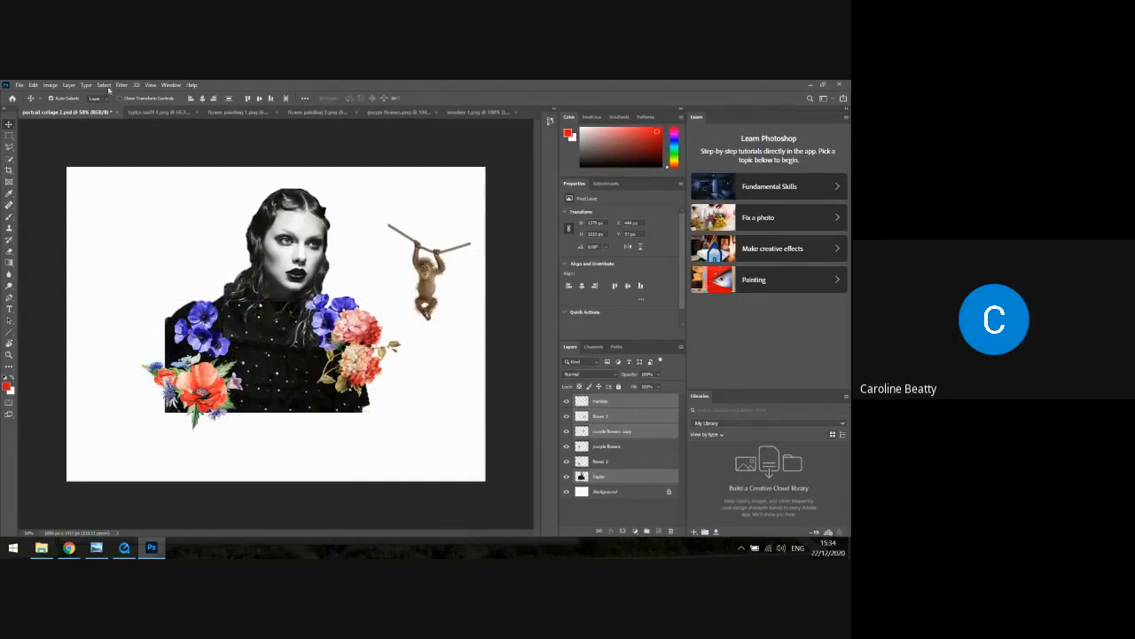
left_click(33, 84)
left_click(49, 93)
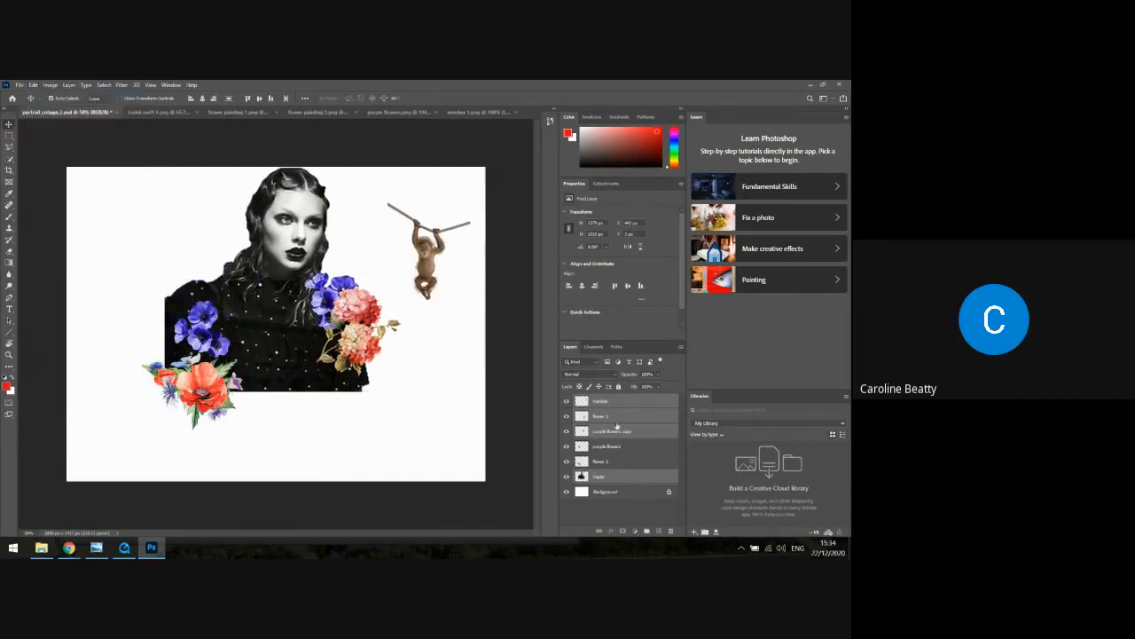
Move the monkey into the blank area below the portrait and skew it so that it slants slightly
left_click(612, 402)
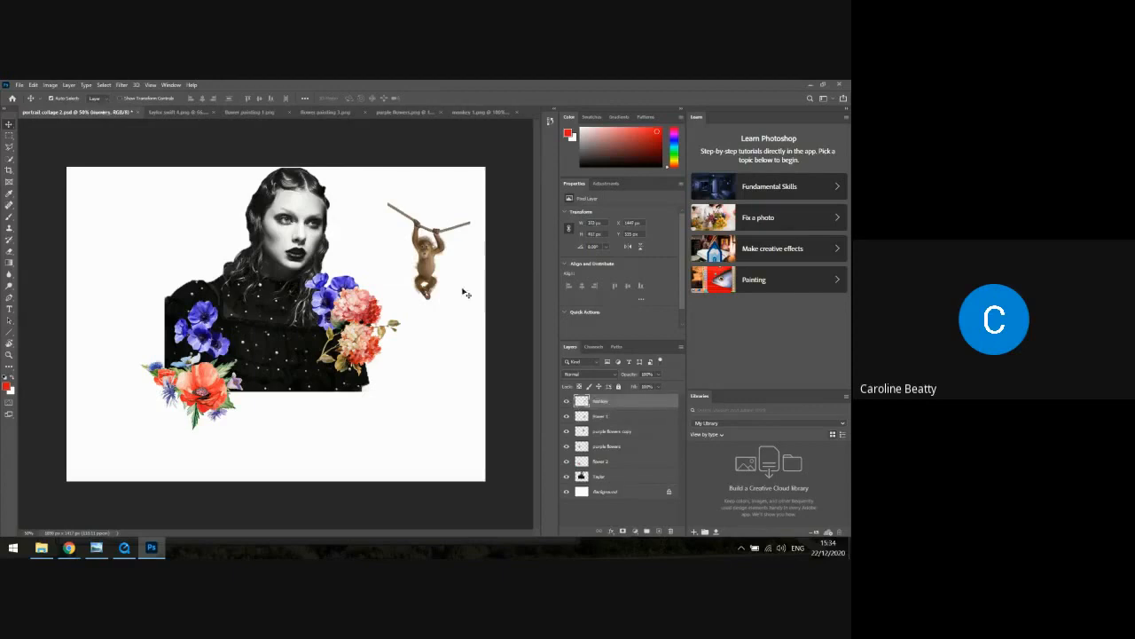
left_click_drag(419, 265, 266, 444)
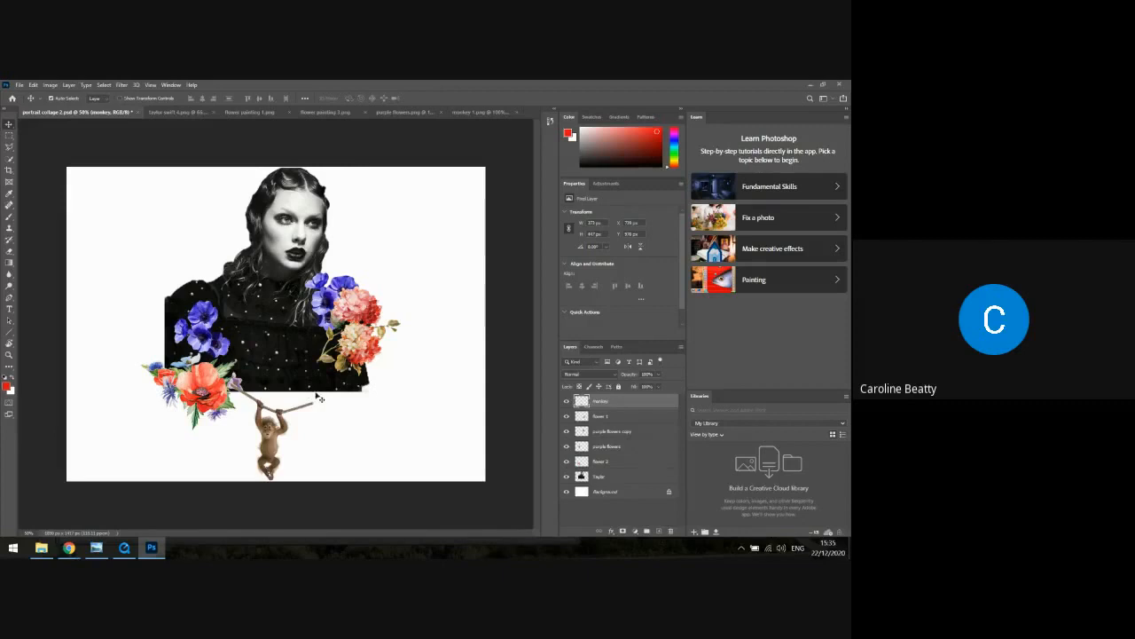
left_click(31, 85)
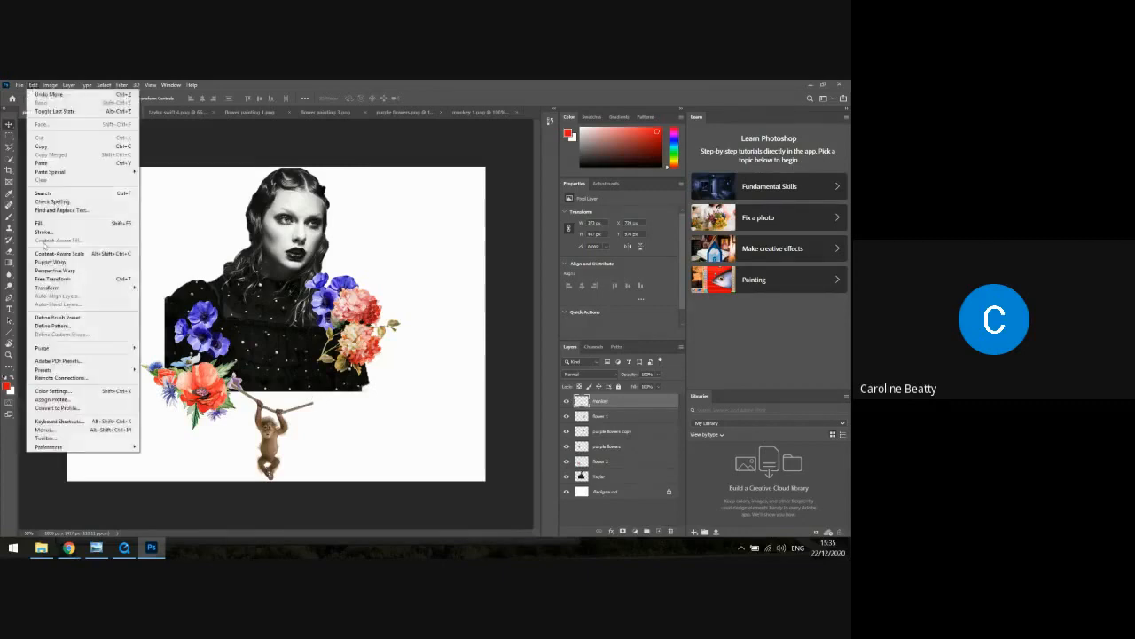
mouse_move(88, 289)
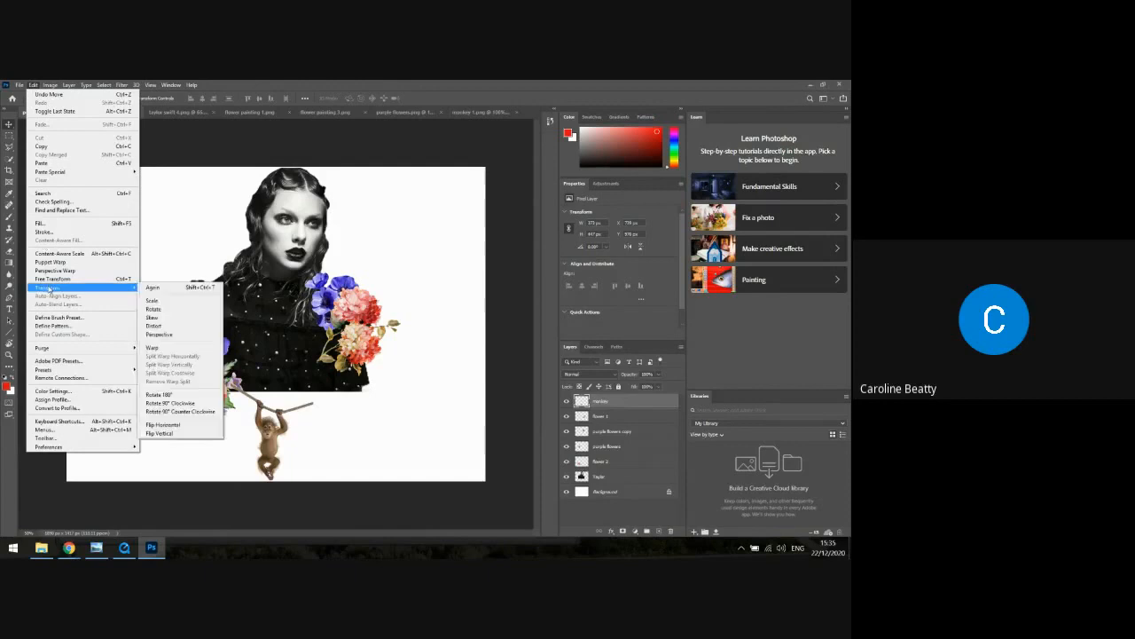
left_click(158, 317)
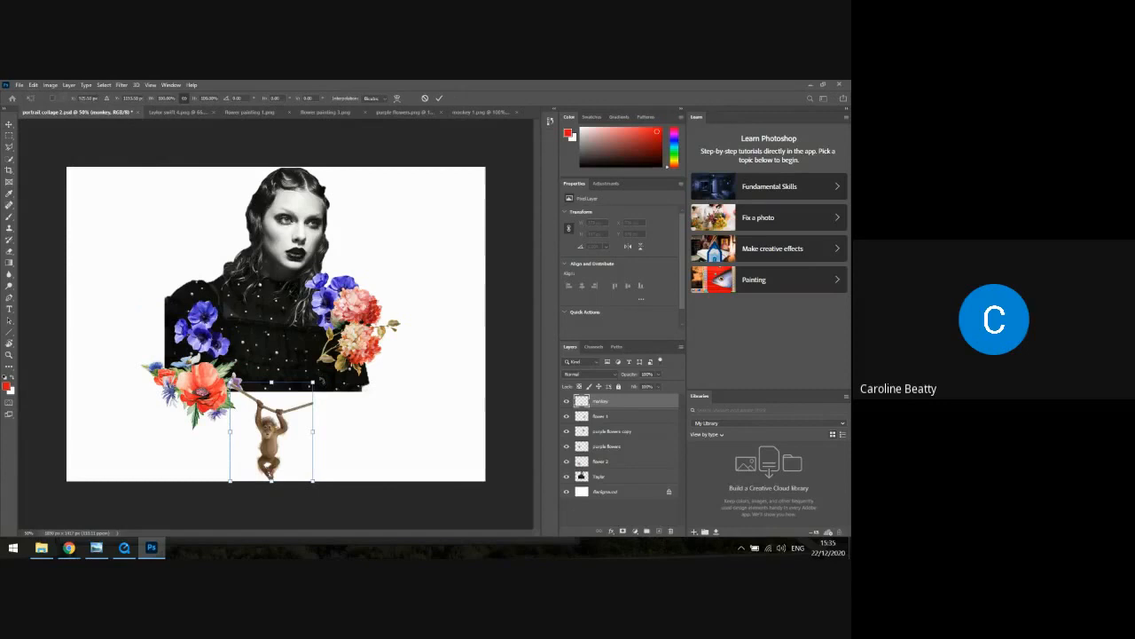
left_click_drag(322, 381, 307, 370)
key("Return")
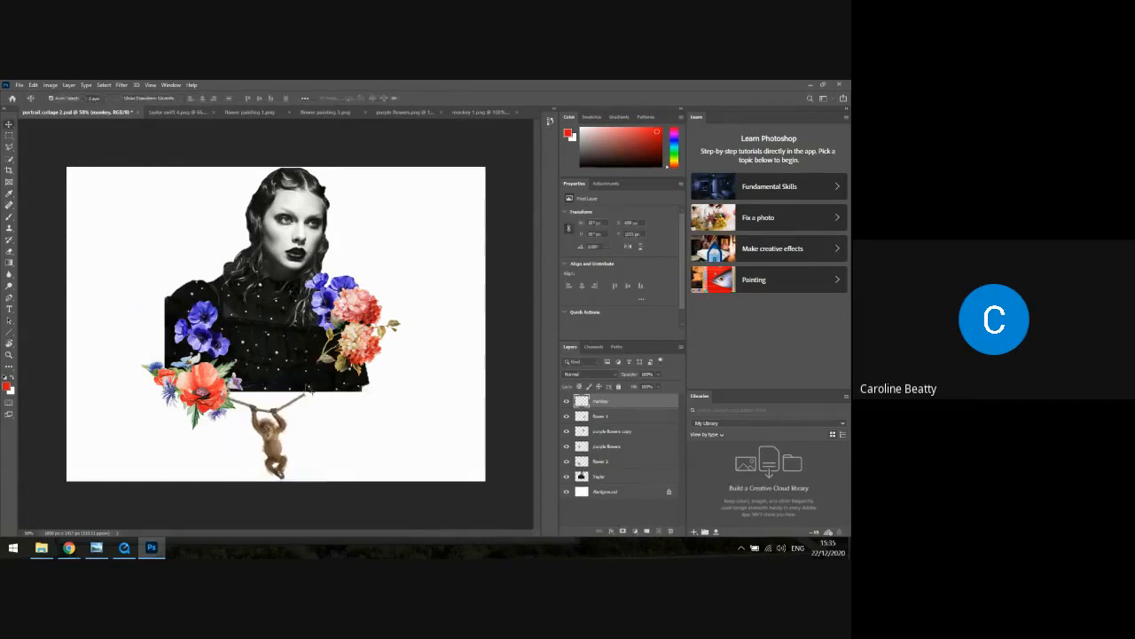
Position the monkey's rope along the bottom edge of the dress and place the "monkey" layer directly beneath the portrait layer
left_click_drag(270, 432, 297, 417)
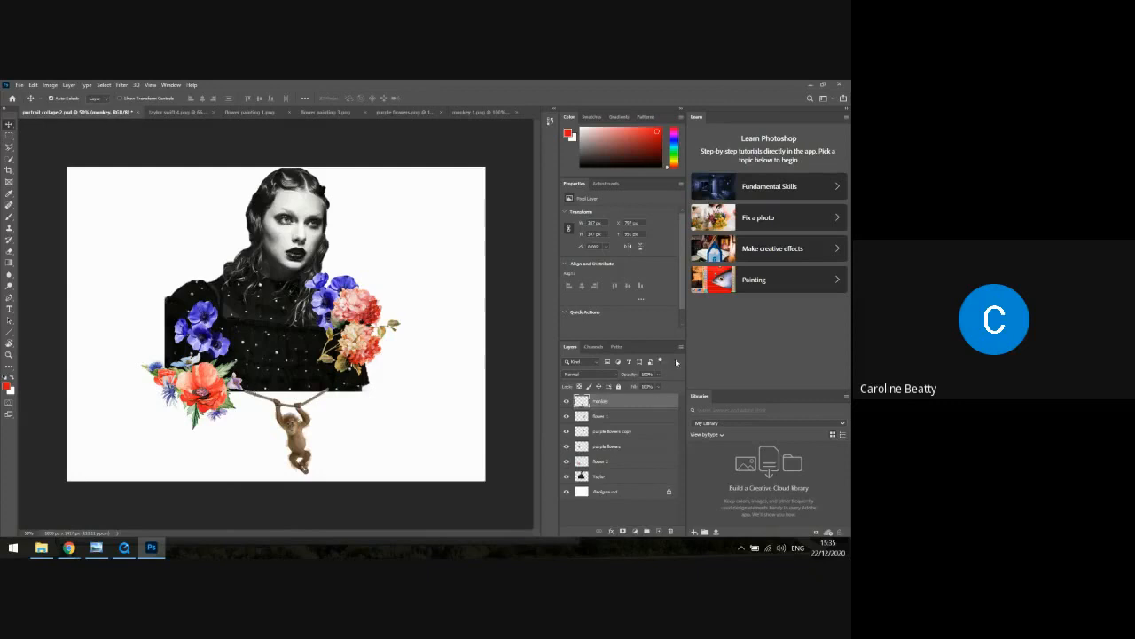
left_click_drag(623, 405, 625, 485)
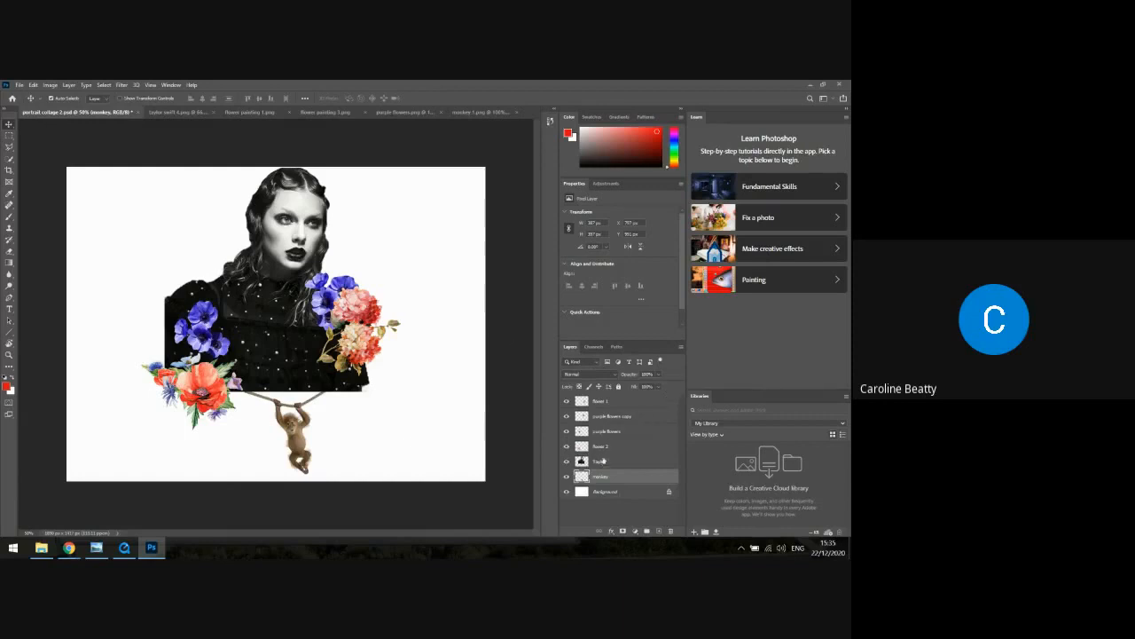
Shift the "purple flowers" and "flower 2" cut-outs outward so they overlap the portrait's left edge
left_click(607, 447)
left_click(606, 432)
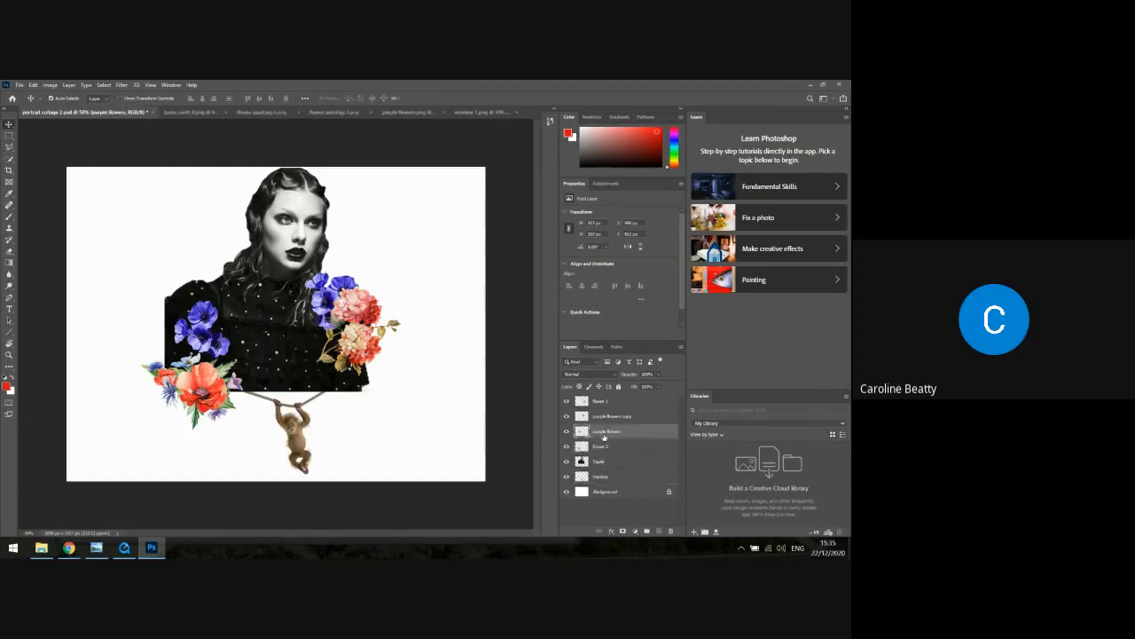
left_click_drag(194, 334, 175, 340)
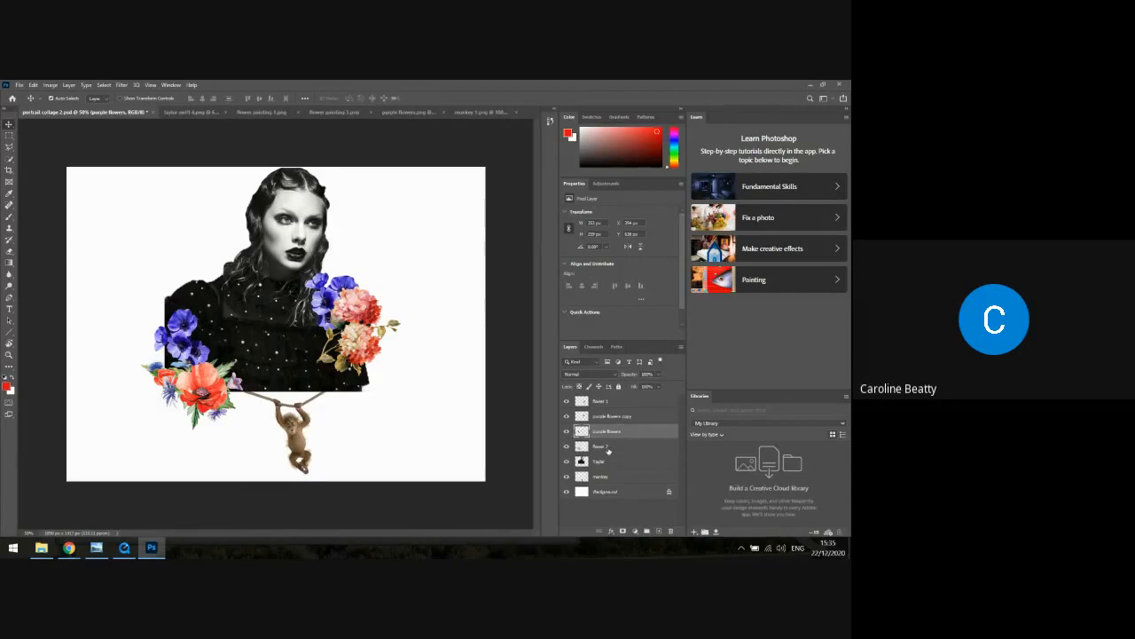
left_click(608, 448)
left_click_drag(193, 388, 183, 389)
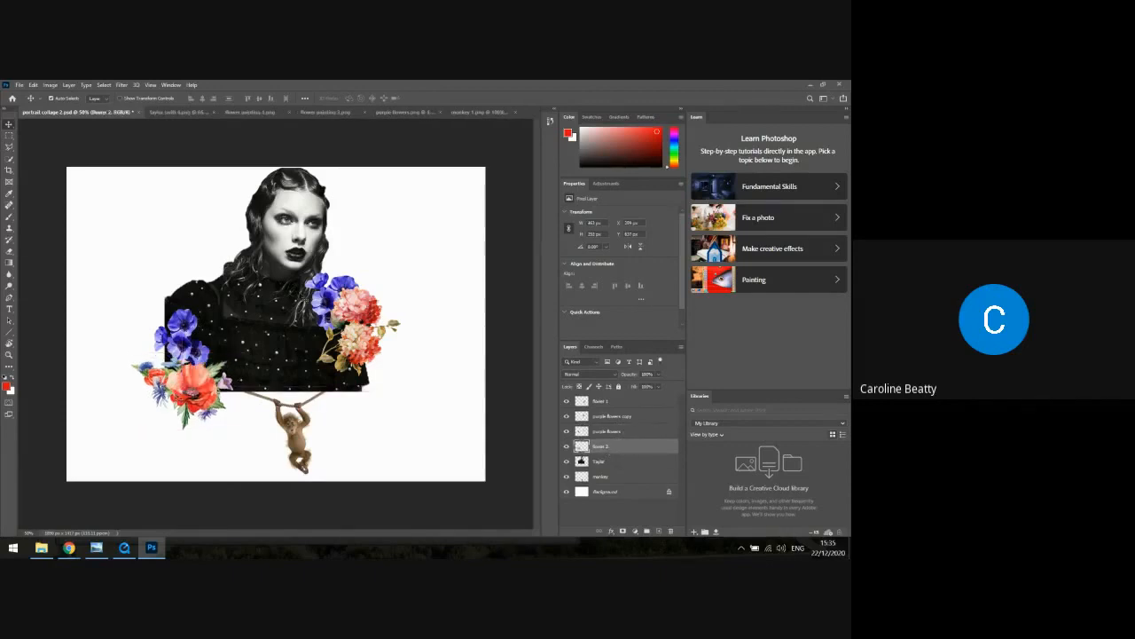
left_click(623, 431)
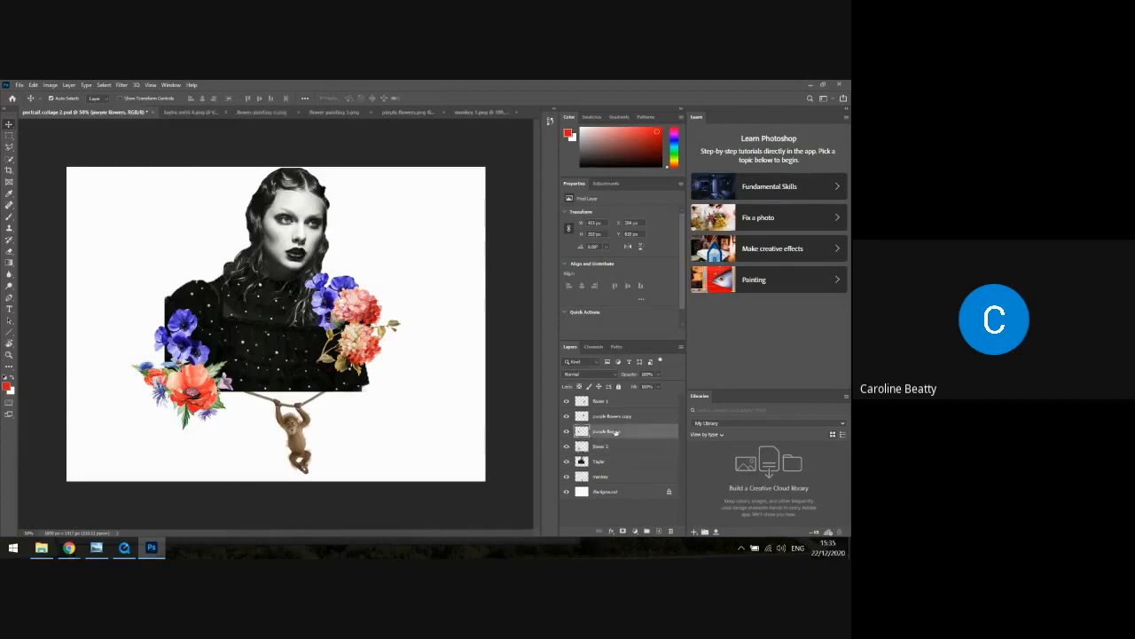
left_click_drag(173, 337, 166, 313)
left_click(32, 85)
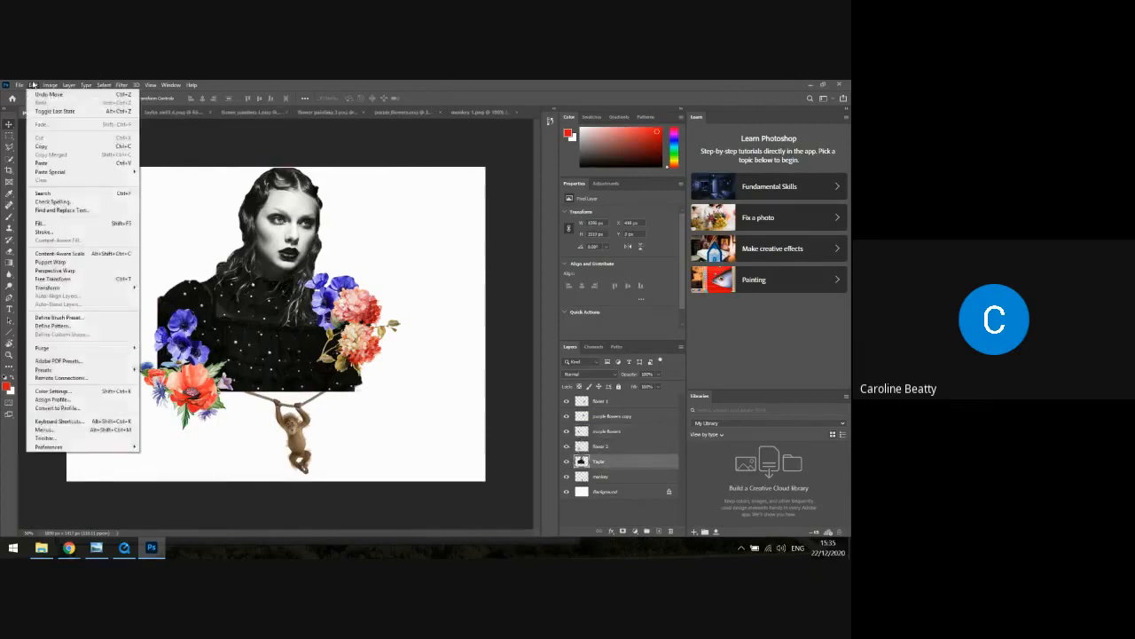
left_click(44, 96)
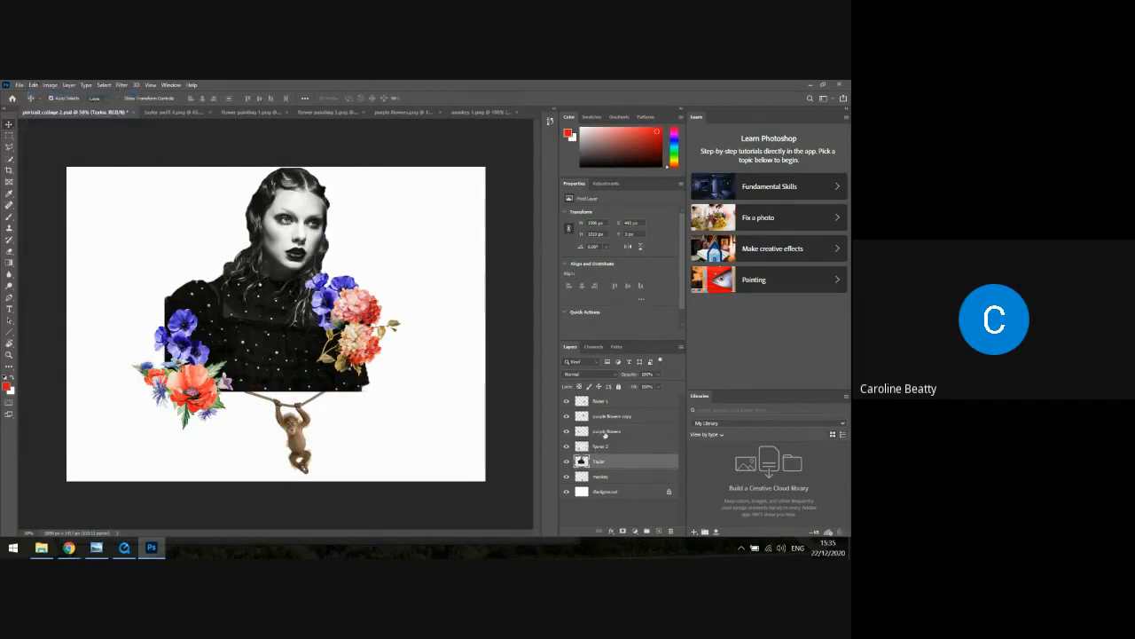
Nudge the "purple flowers" cut-out slightly further outward over the portrait's left edge and deselect all layers
left_click(606, 432)
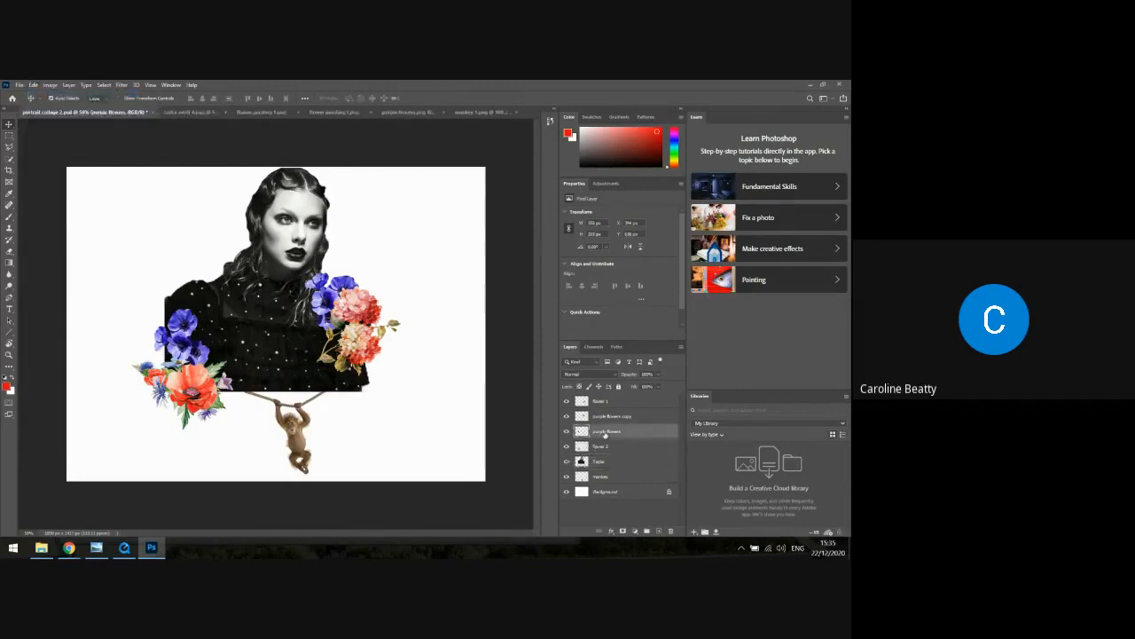
left_click(32, 85)
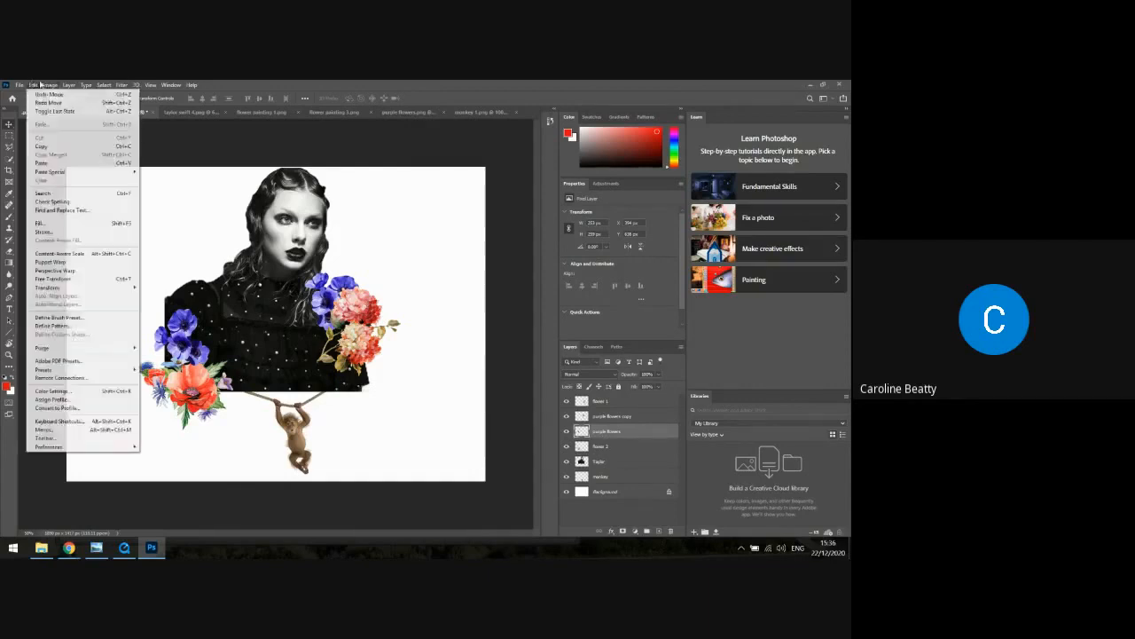
left_click(36, 85)
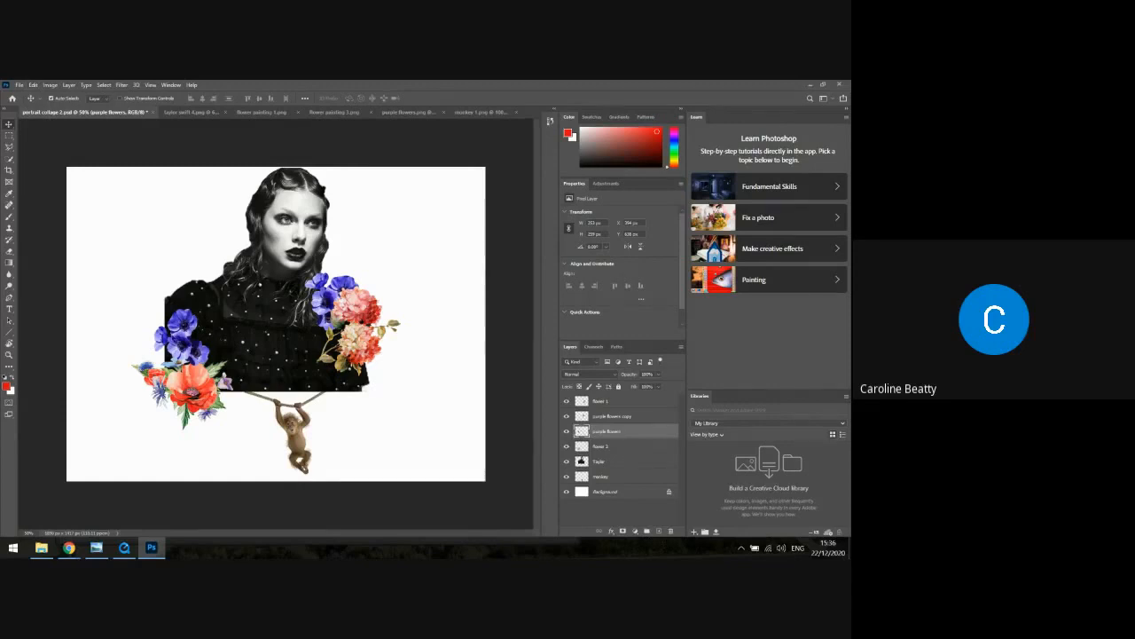
mouse_move(177, 337)
left_mouse_down()
mouse_move(169, 326)
mouse_move(179, 322)
left_mouse_up()
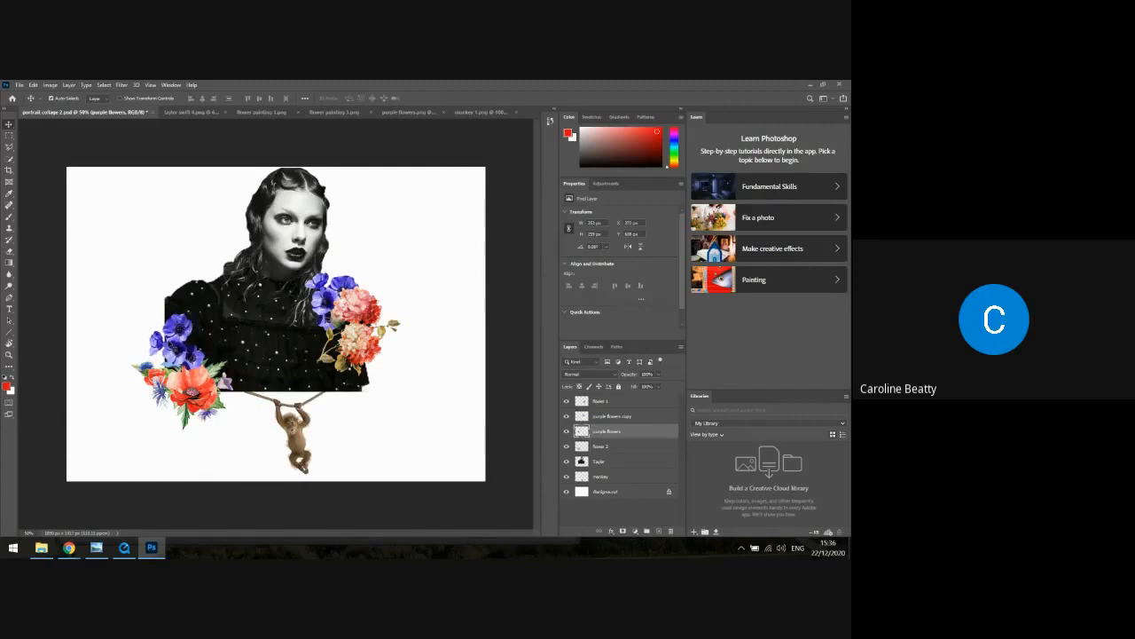
left_click(456, 246)
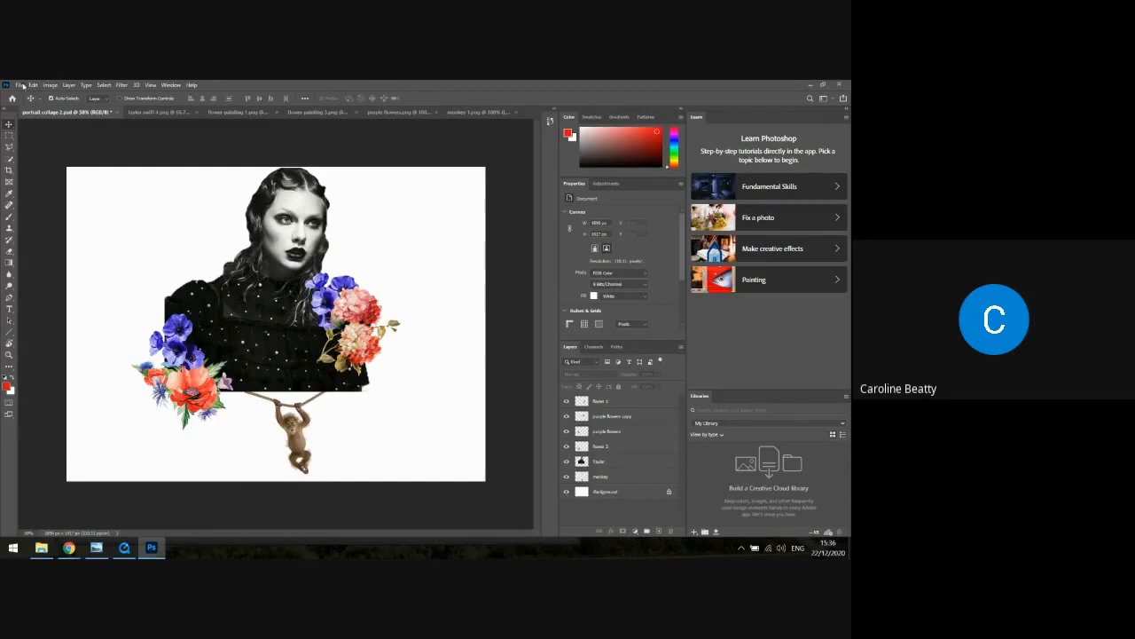
Try to open the newspaper and magazine letter cut-outs alphabet archive from the "words" folder inside PNGS
left_click(19, 85)
mouse_move(34, 85)
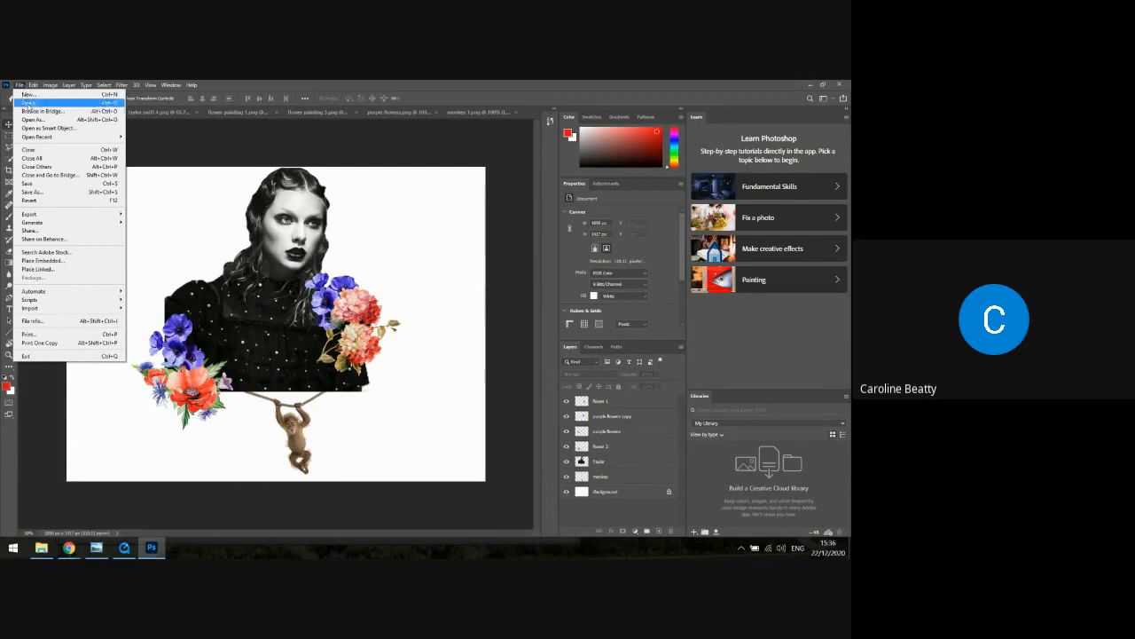
left_click(32, 95)
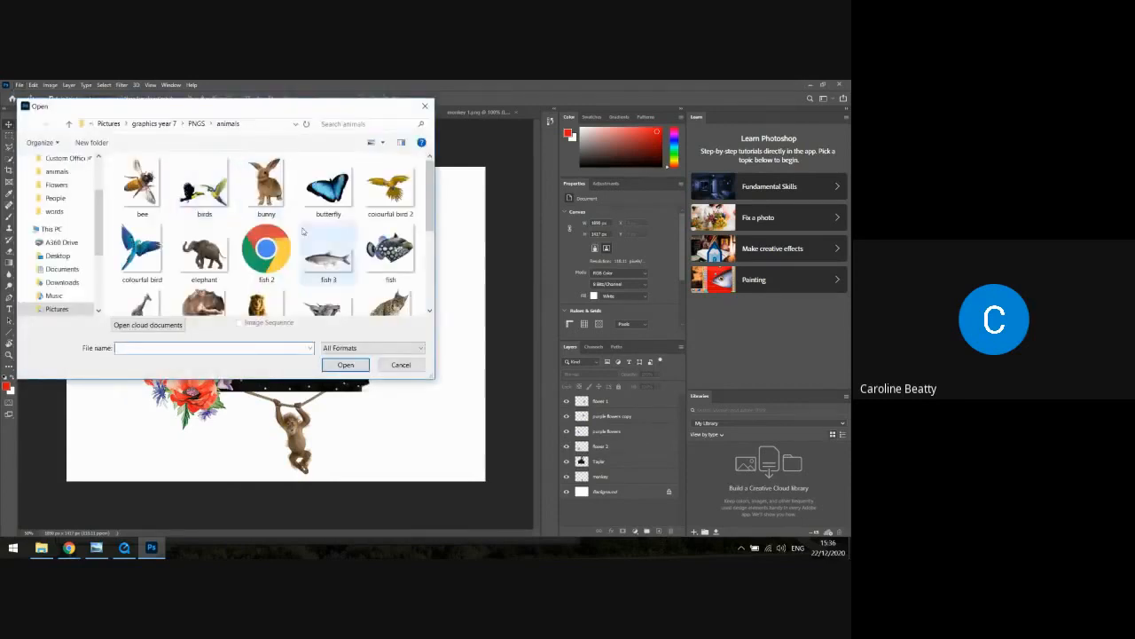
left_click(166, 126)
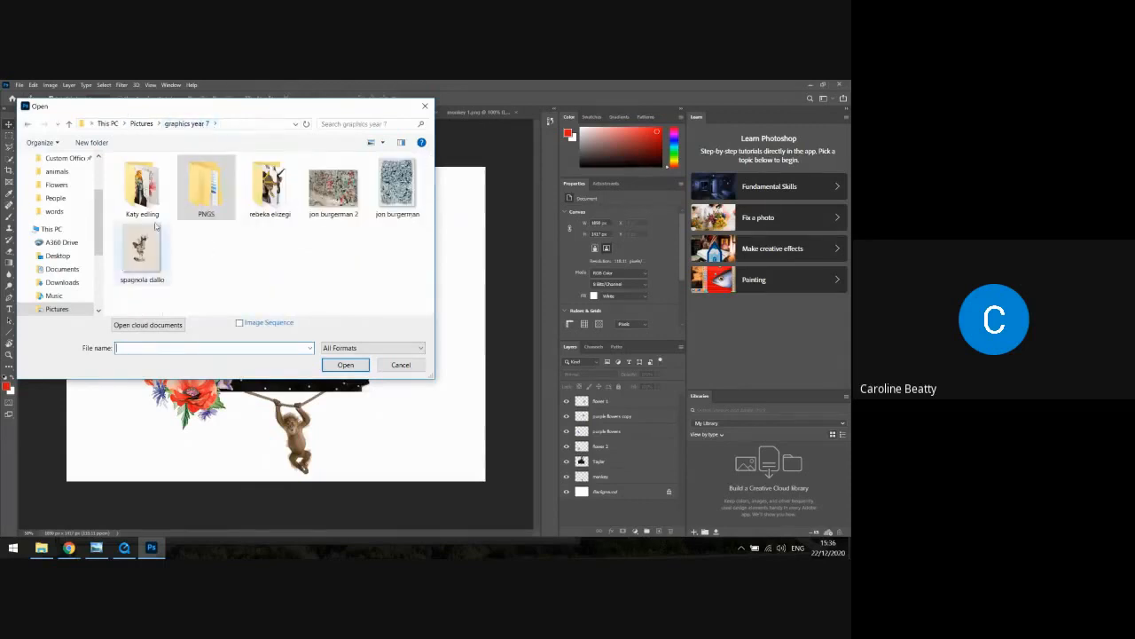
double_click(200, 199)
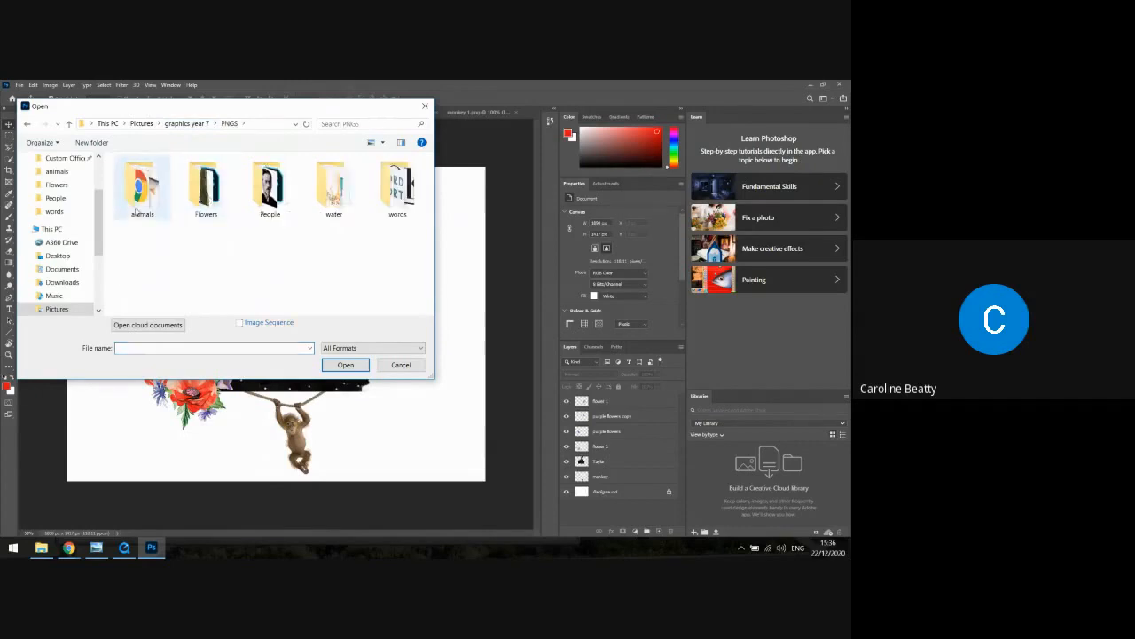
left_click(387, 208)
double_click(387, 207)
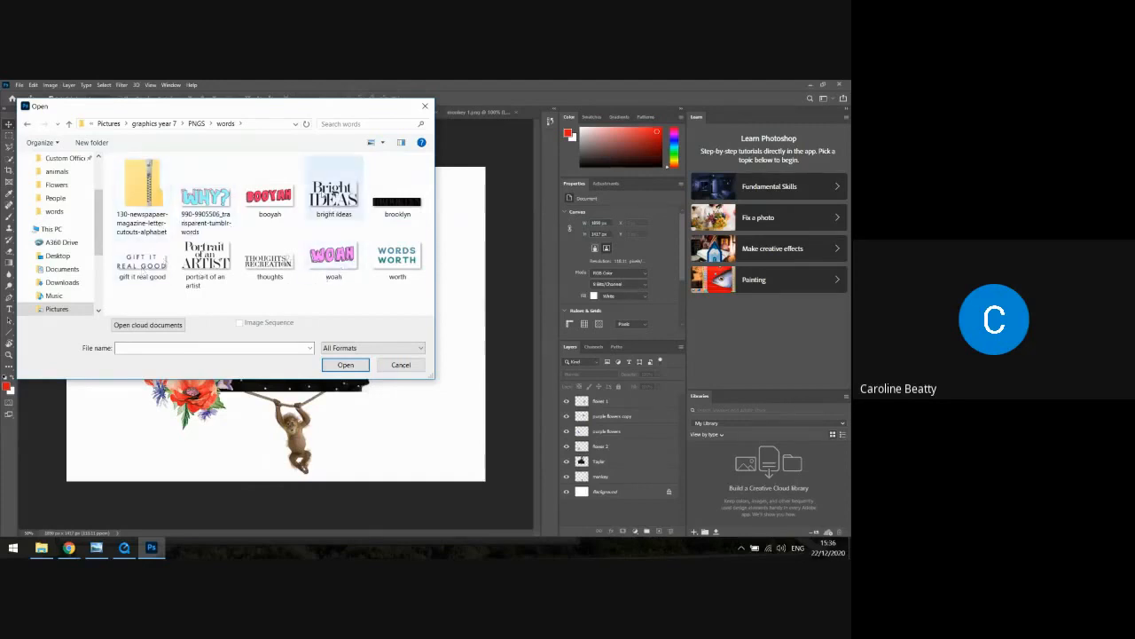
double_click(133, 204)
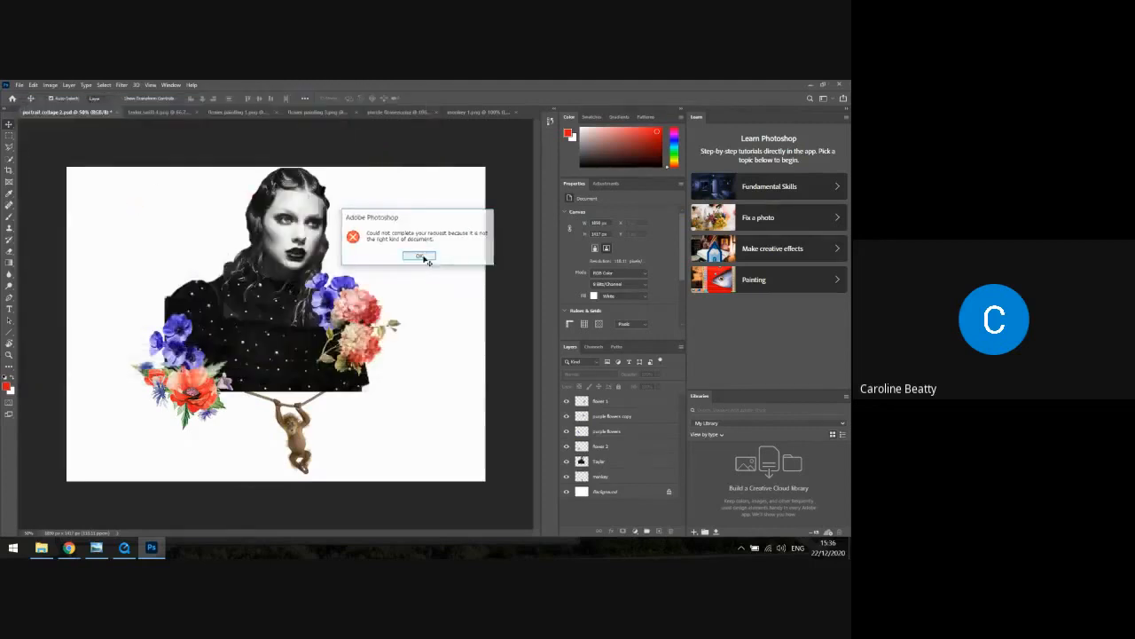
left_click(417, 256)
left_click(19, 85)
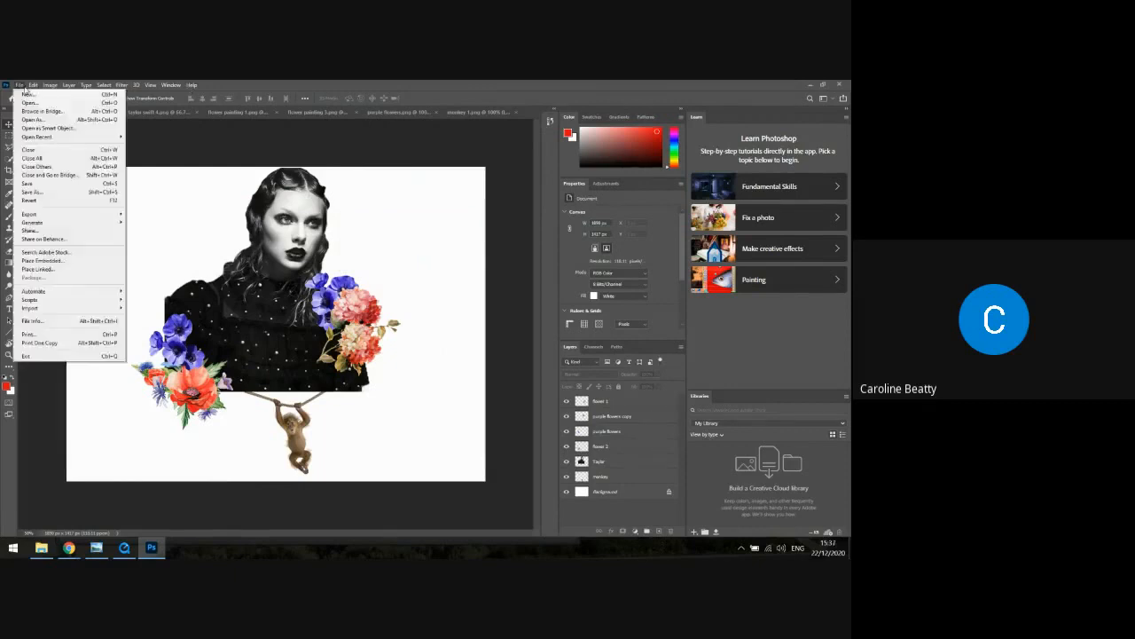
left_click(29, 103)
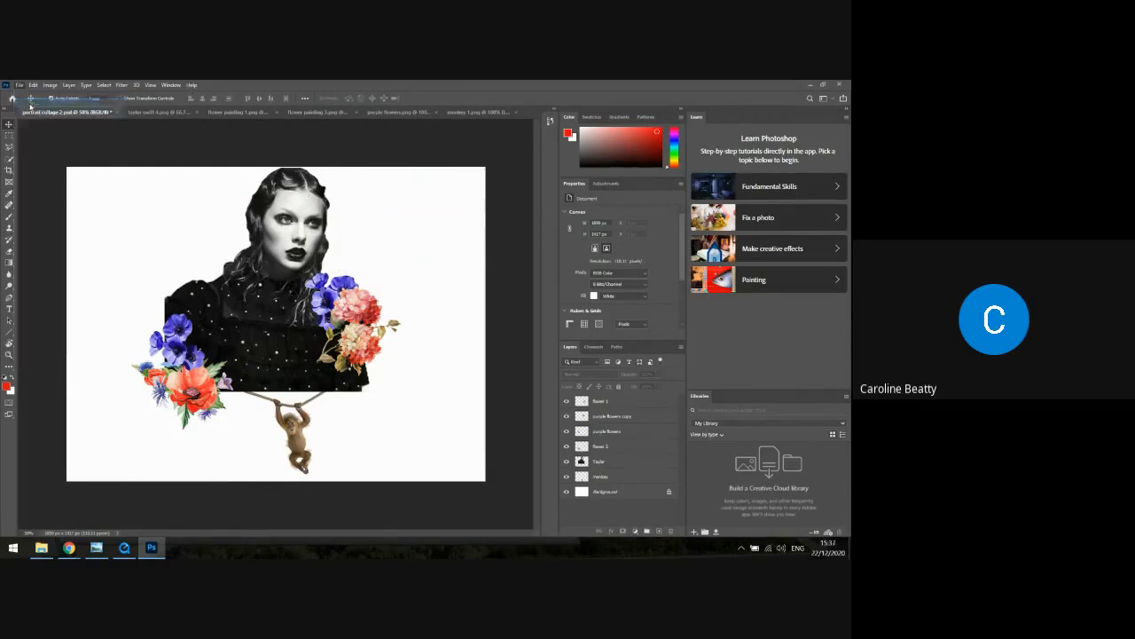
double_click(153, 221)
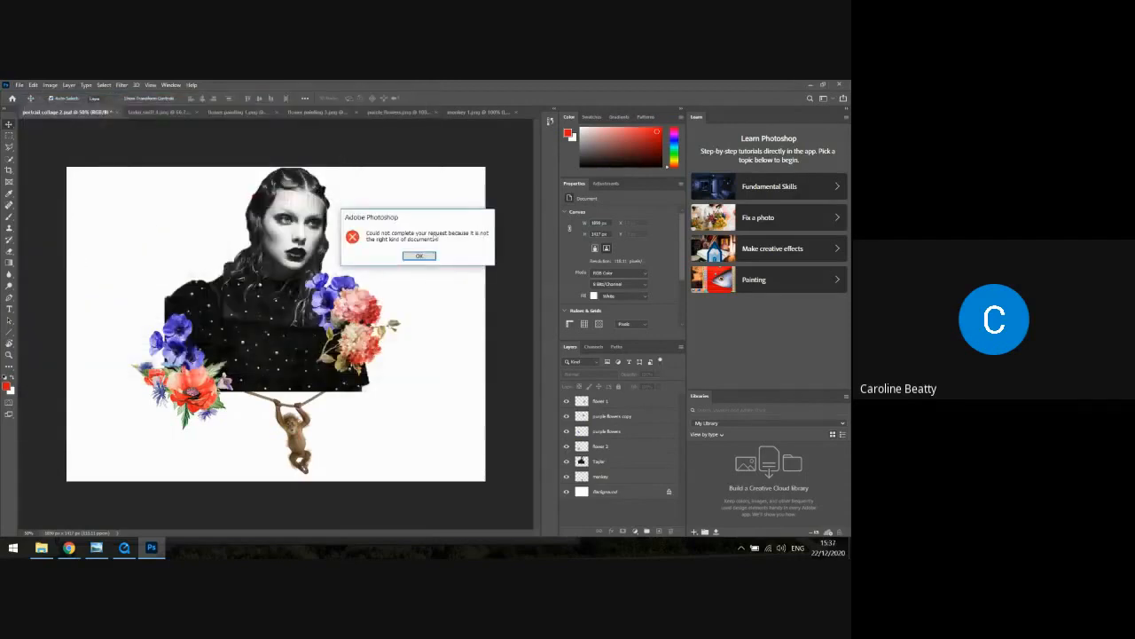
left_click(423, 257)
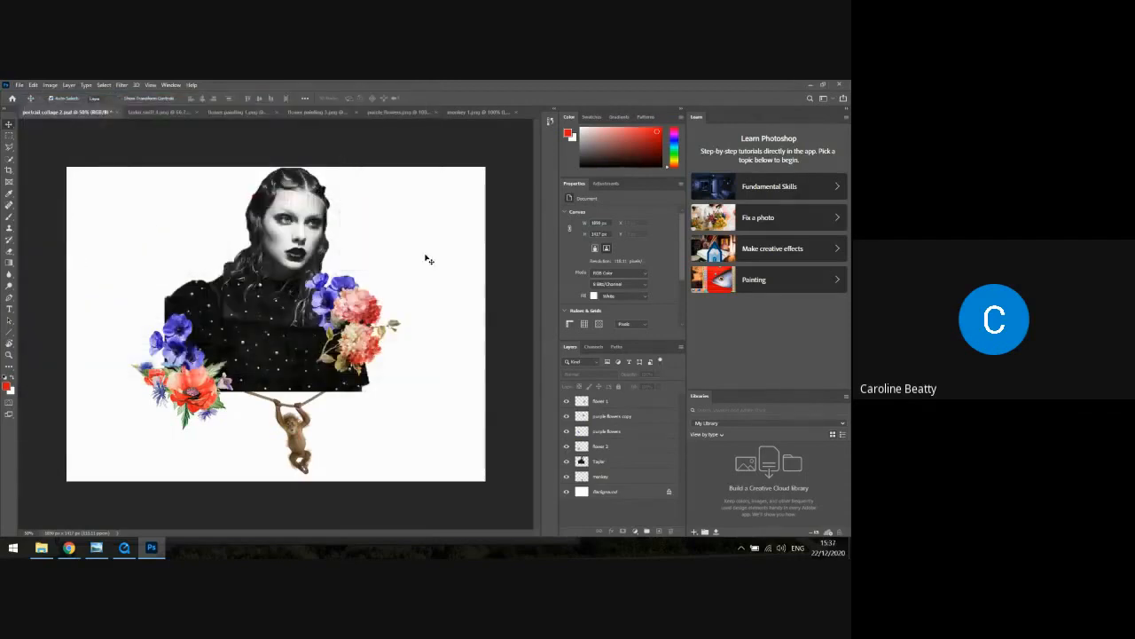
Open the "thoughts" image from the "words" folder
left_click(18, 86)
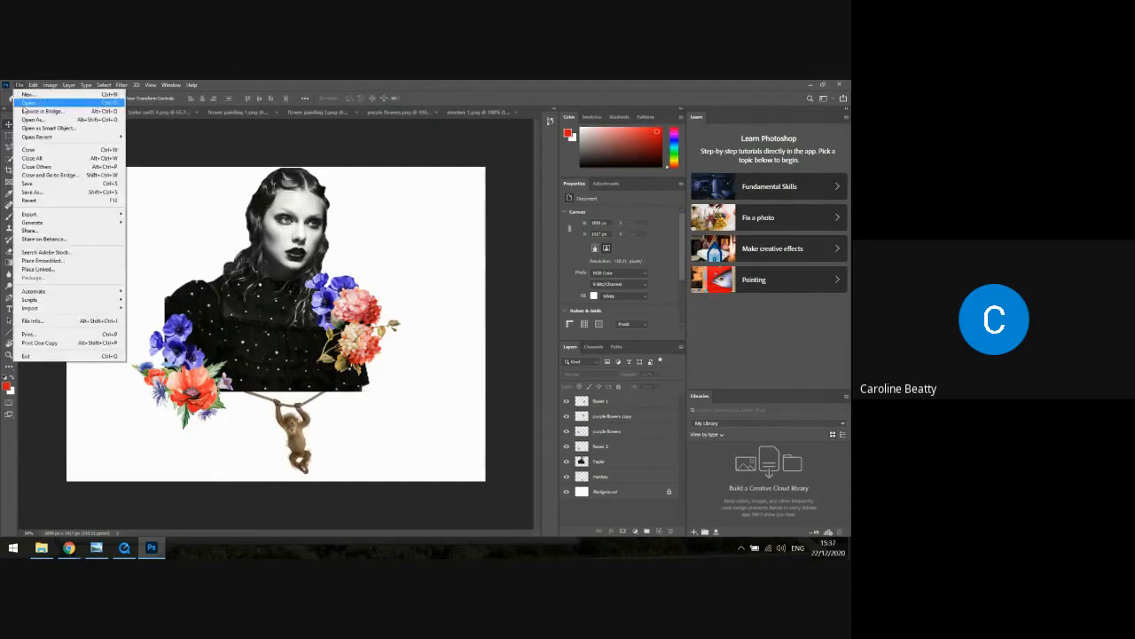
left_click(24, 105)
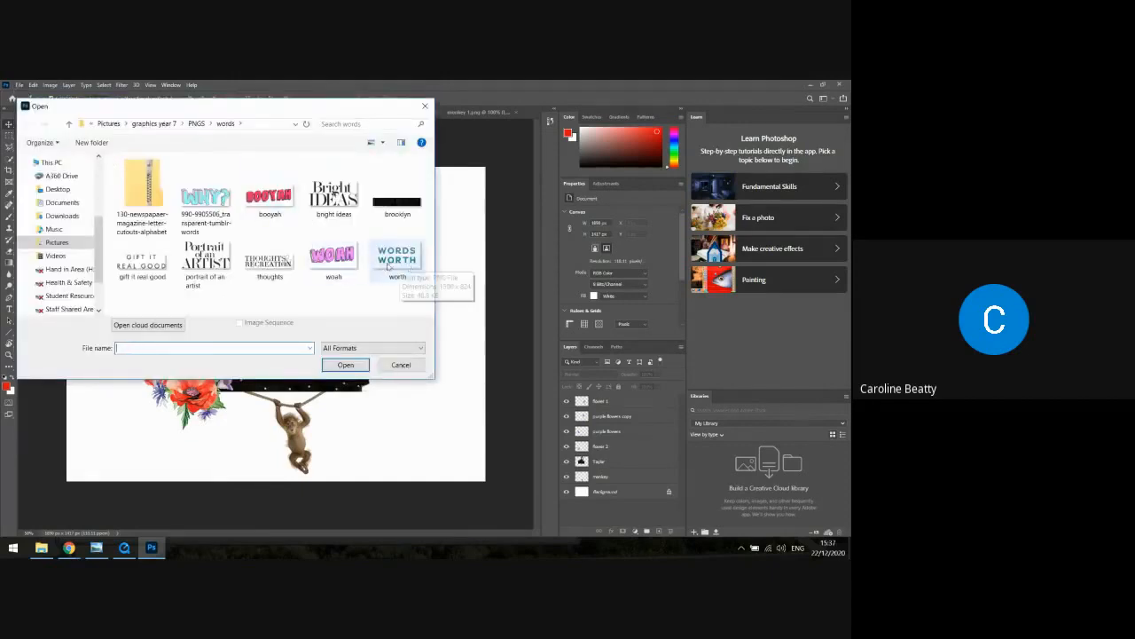
left_click(269, 260)
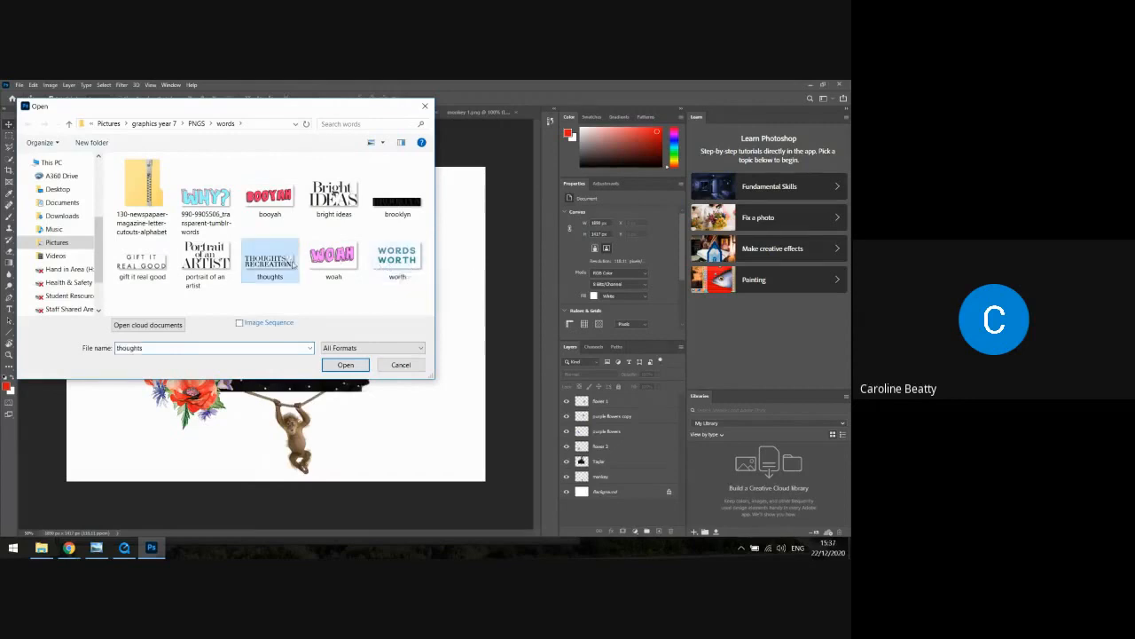
left_click(345, 365)
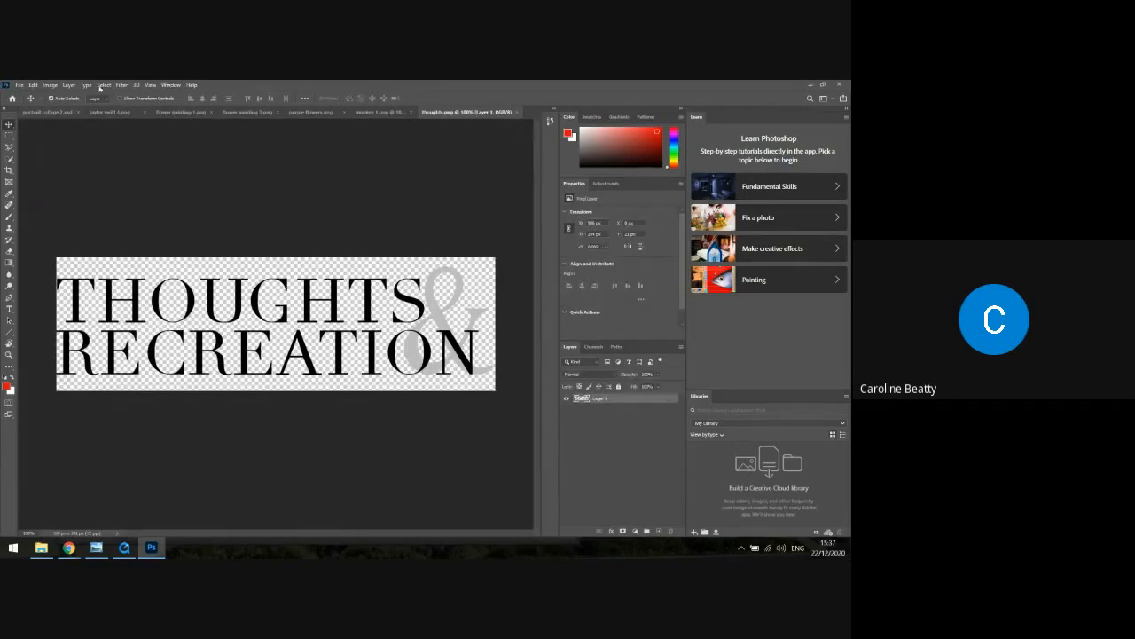
Copy the entire "Thoughts & Recreation" lettering and paste it into the "portrait collage 2" document
left_click(37, 85)
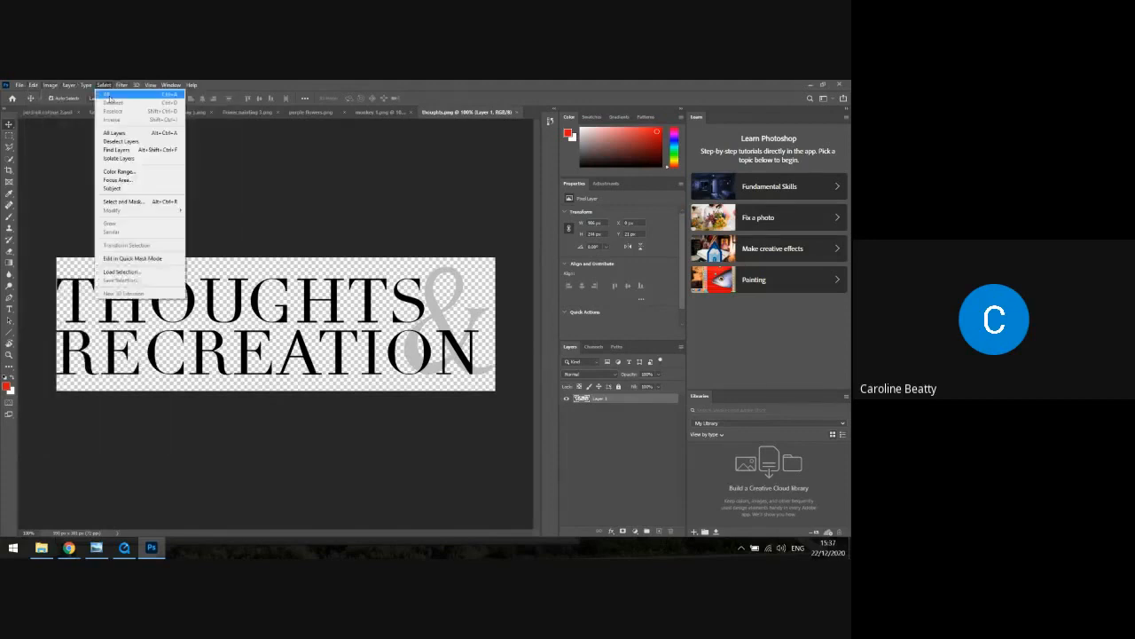
left_click(107, 94)
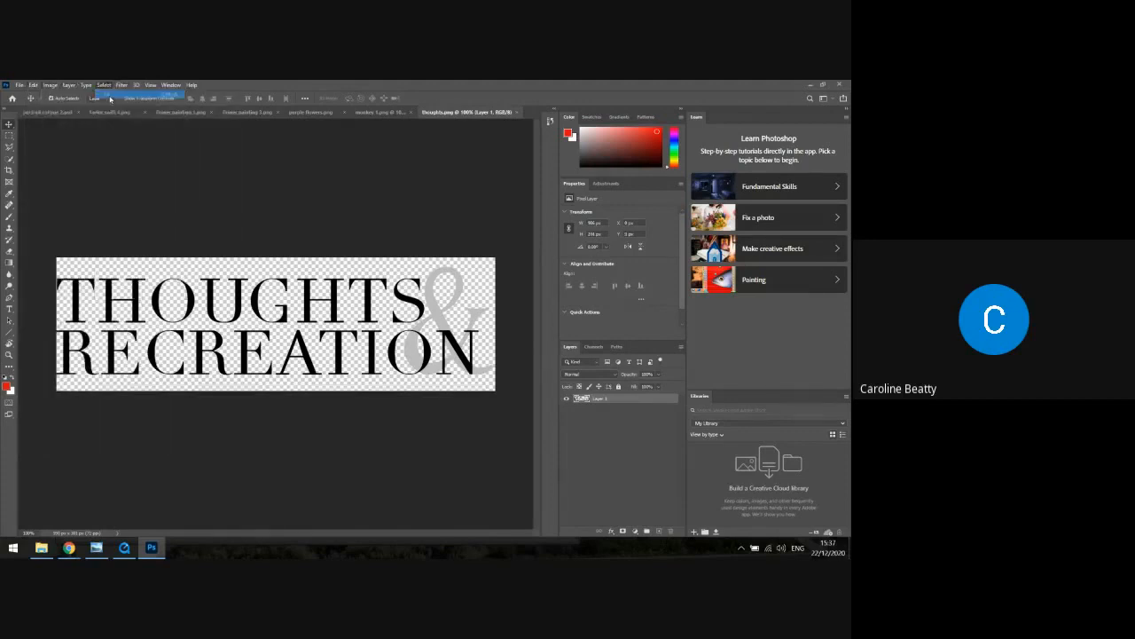
left_click(34, 85)
left_click(54, 149)
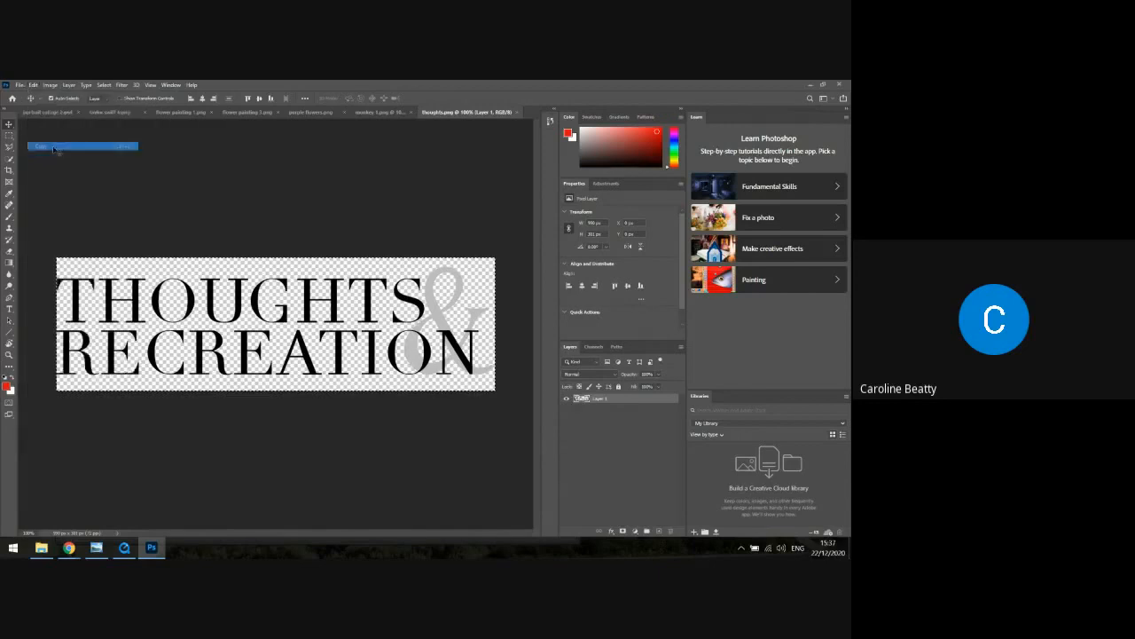
left_click(43, 111)
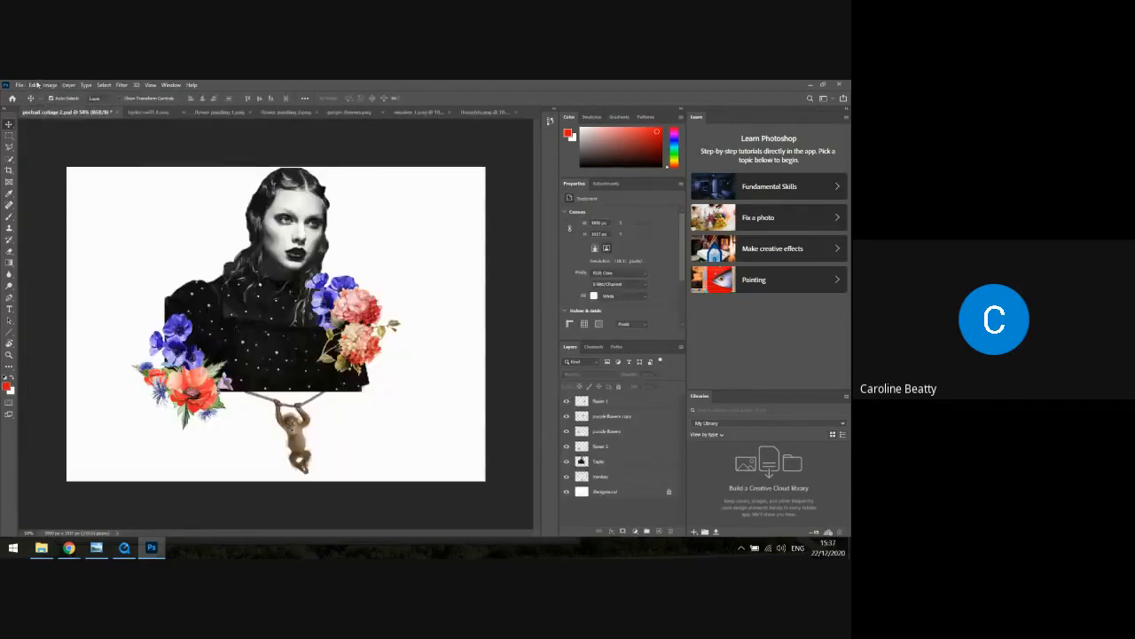
left_click(36, 85)
left_click(54, 166)
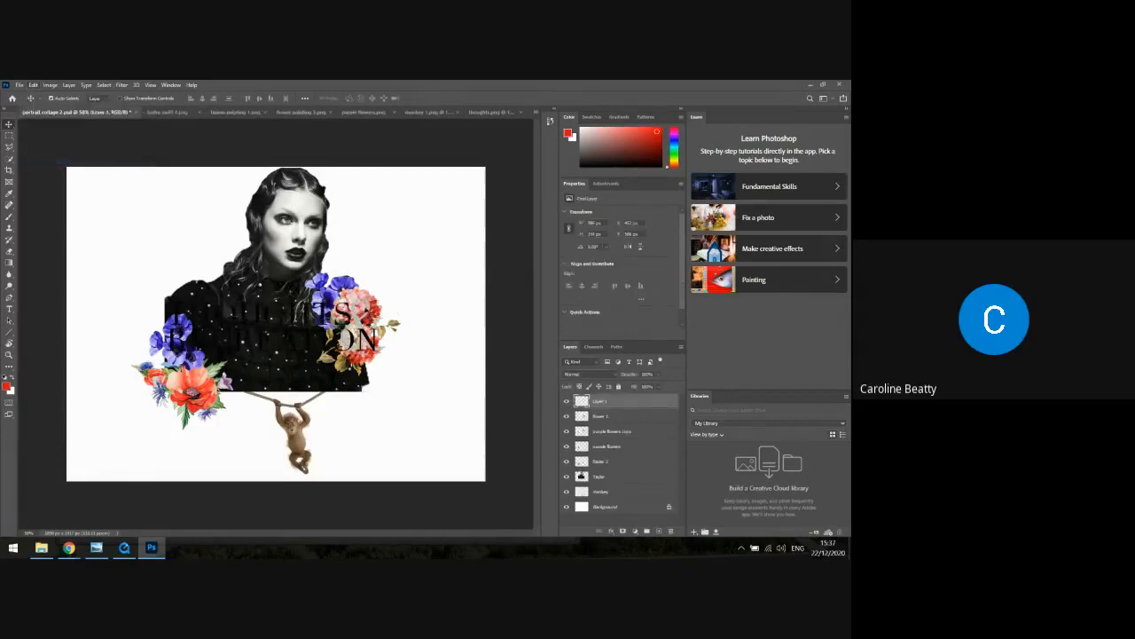
Move the pasted lettering up and outward across the portrait's face and rename its layer "text 1"
left_click_drag(353, 311, 280, 223)
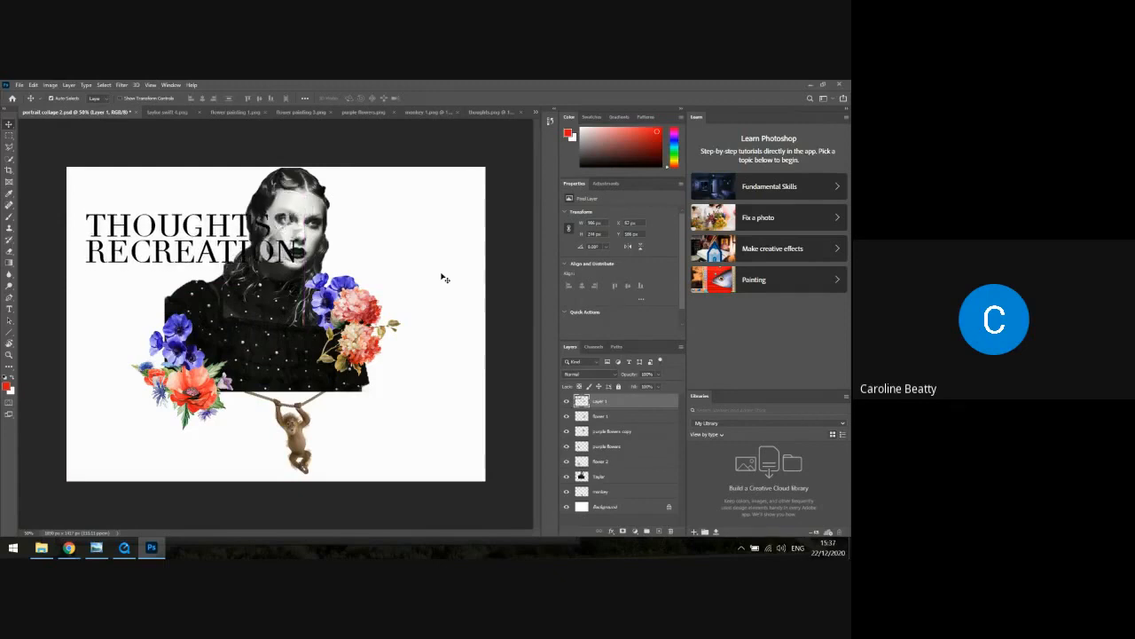
double_click(598, 401)
type("text")
key("Return")
Rotate the lettering counter-clockwise so it slants upward along the portrait's left shoulder towards the hair
left_click(33, 84)
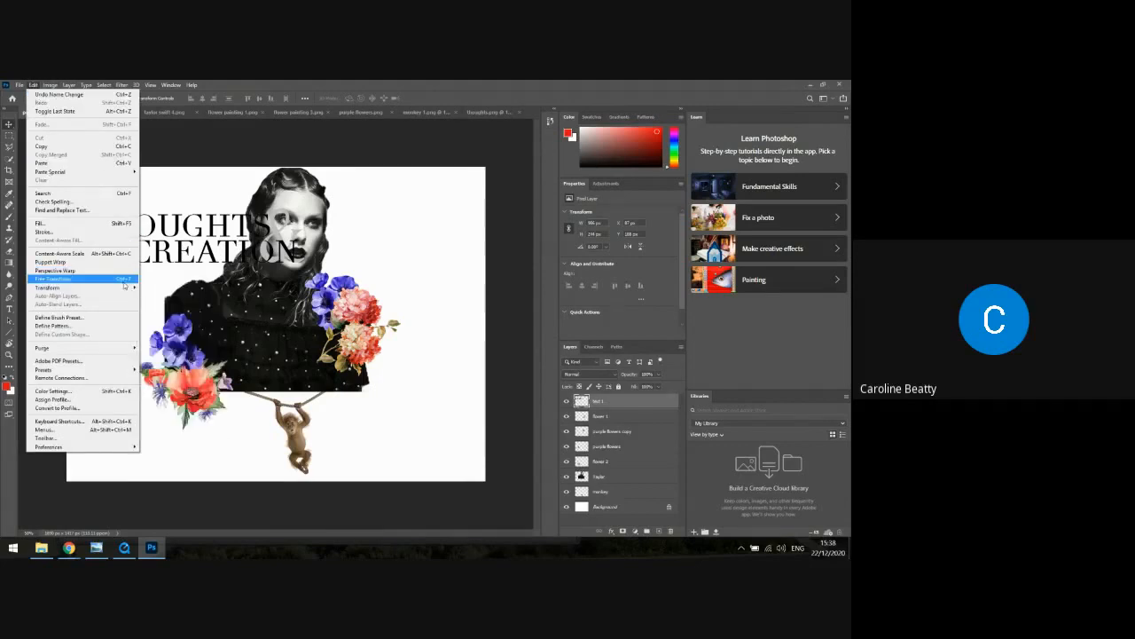
mouse_move(128, 288)
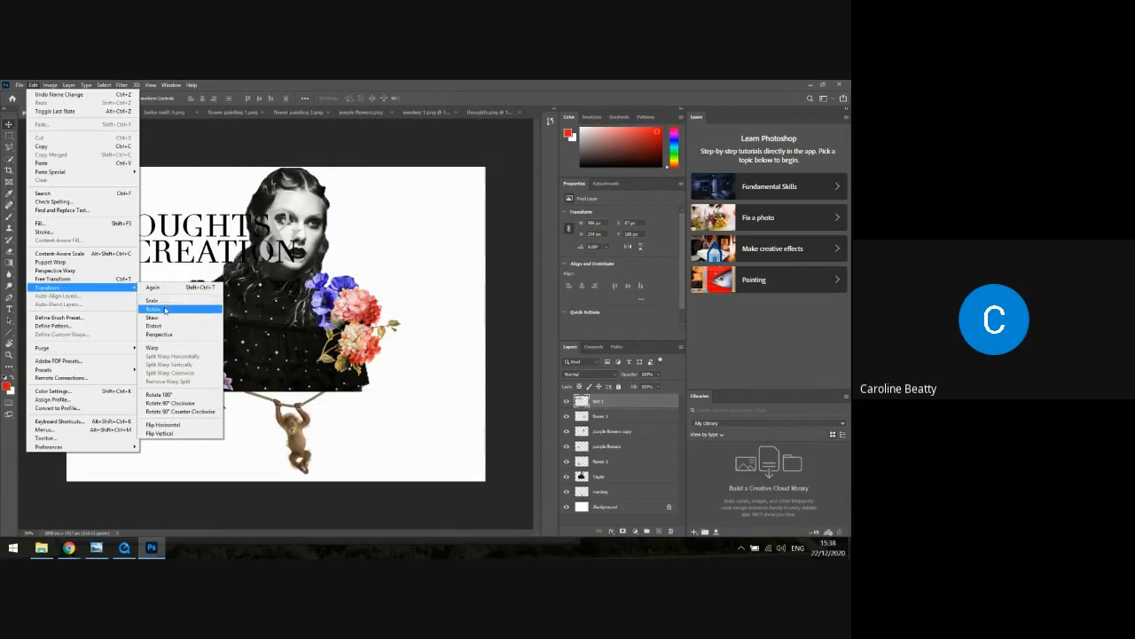
left_click(165, 309)
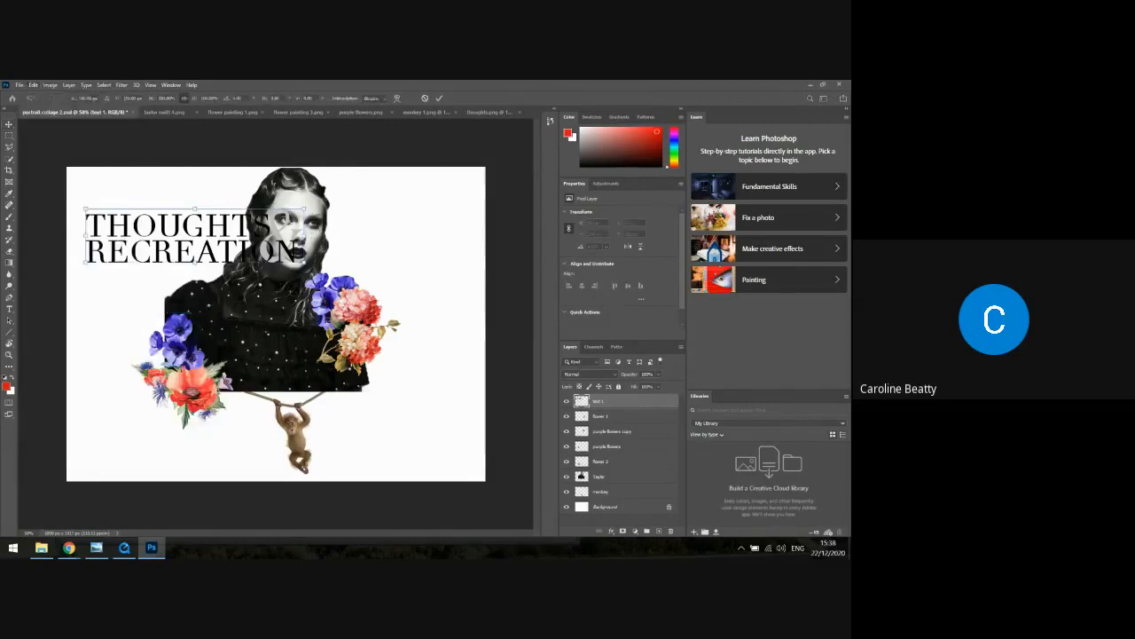
left_click_drag(344, 229, 282, 233)
key("Return")
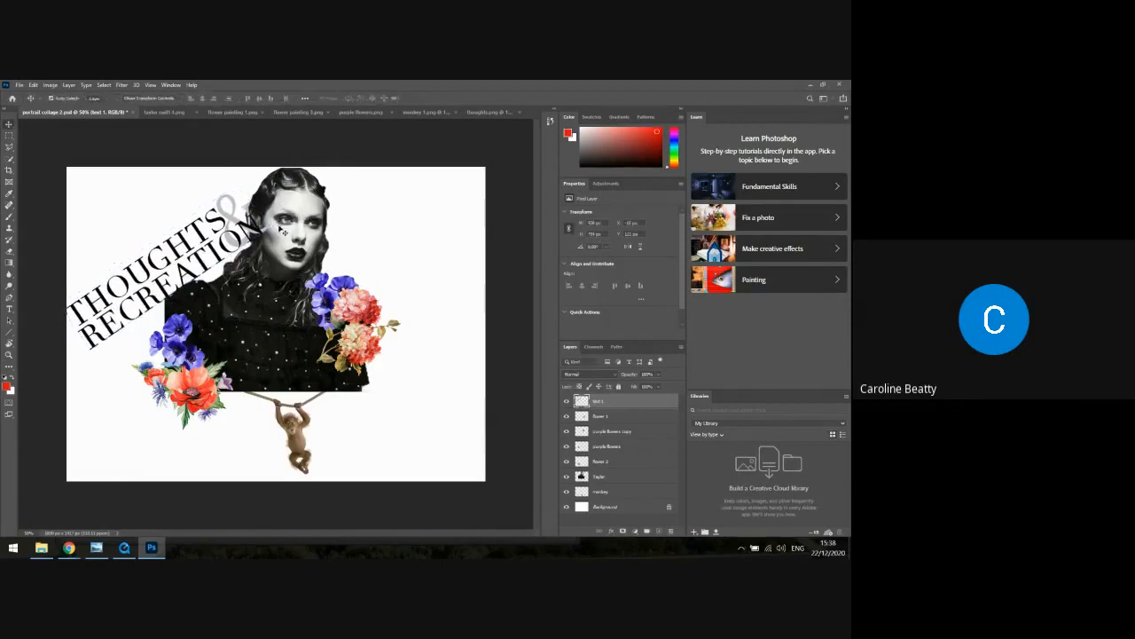
Scale the slanted lettering down to about 54% so it fits between the portrait's left shoulder and hair
left_click(33, 85)
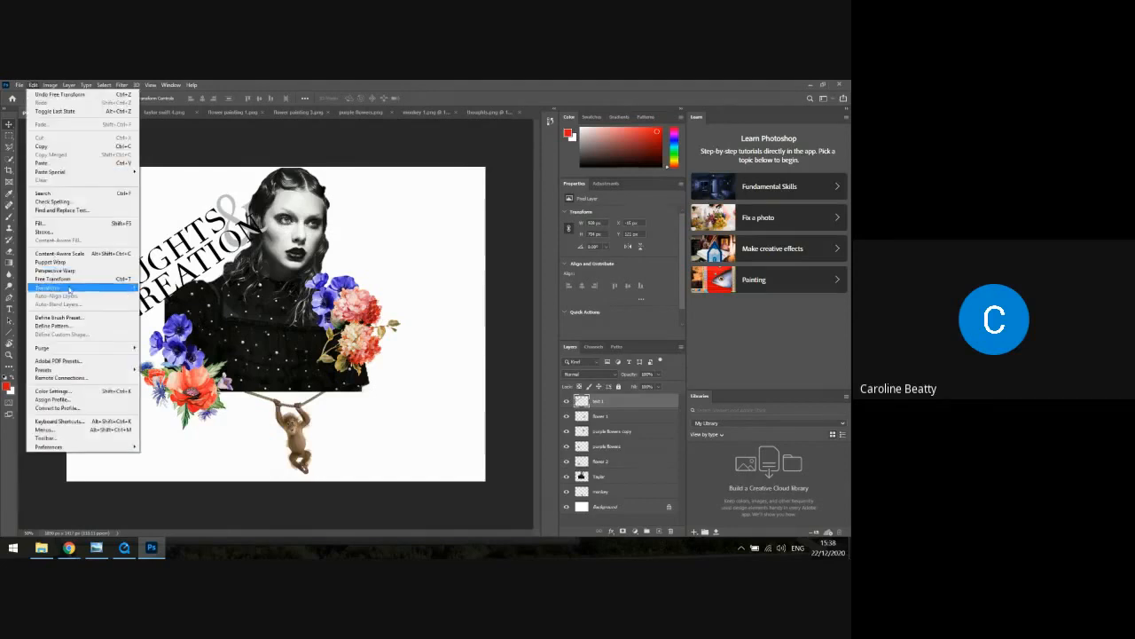
mouse_move(73, 290)
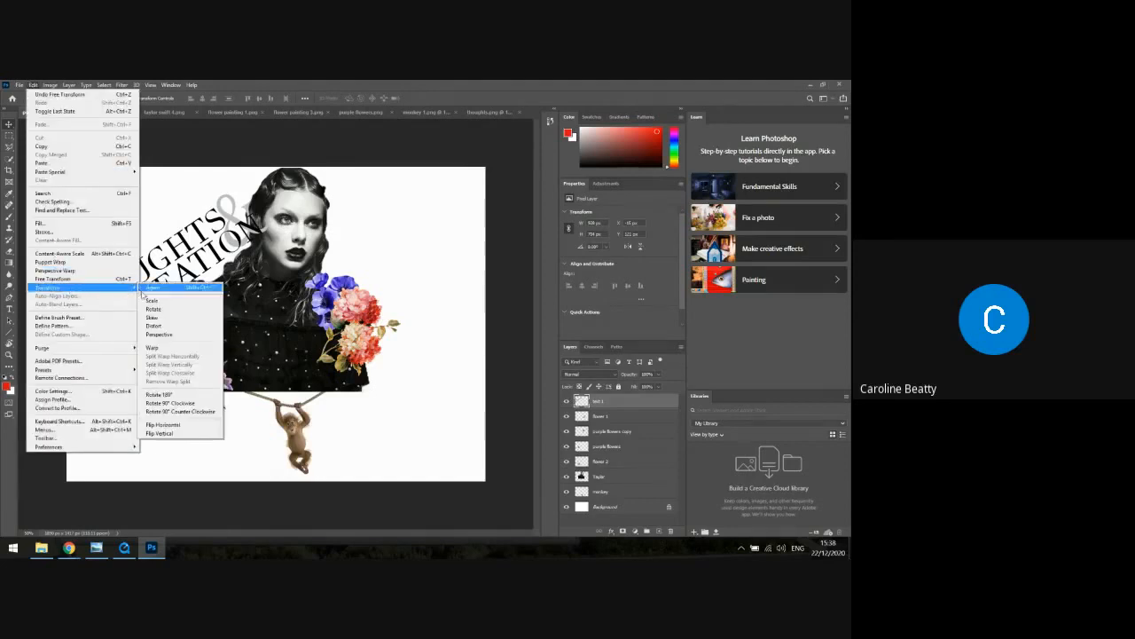
left_click(148, 301)
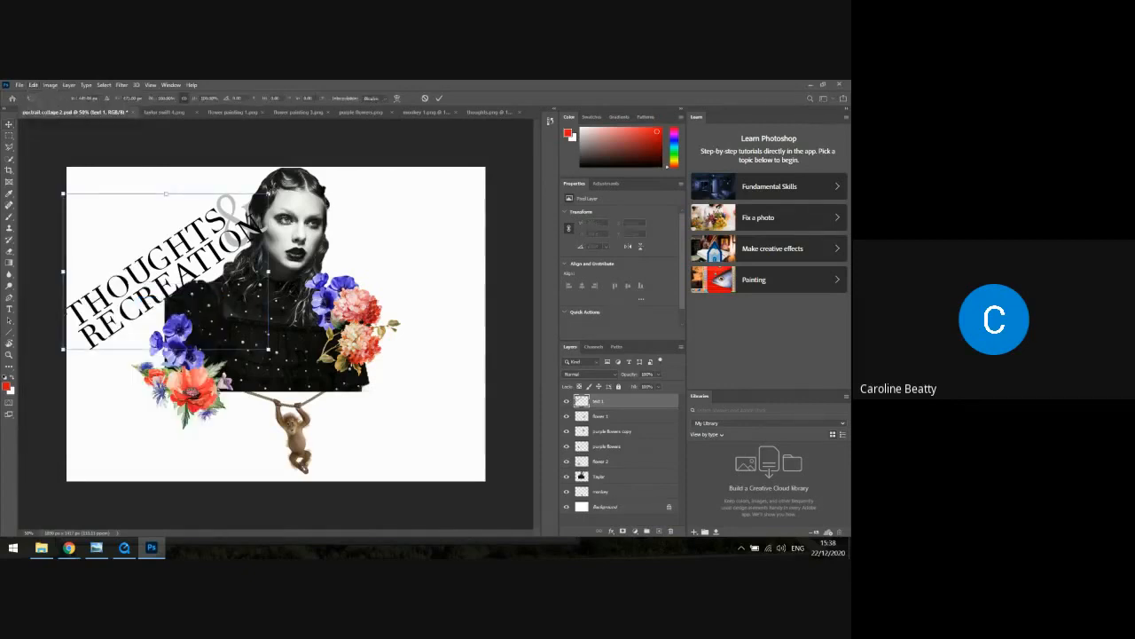
left_click_drag(268, 194, 210, 224)
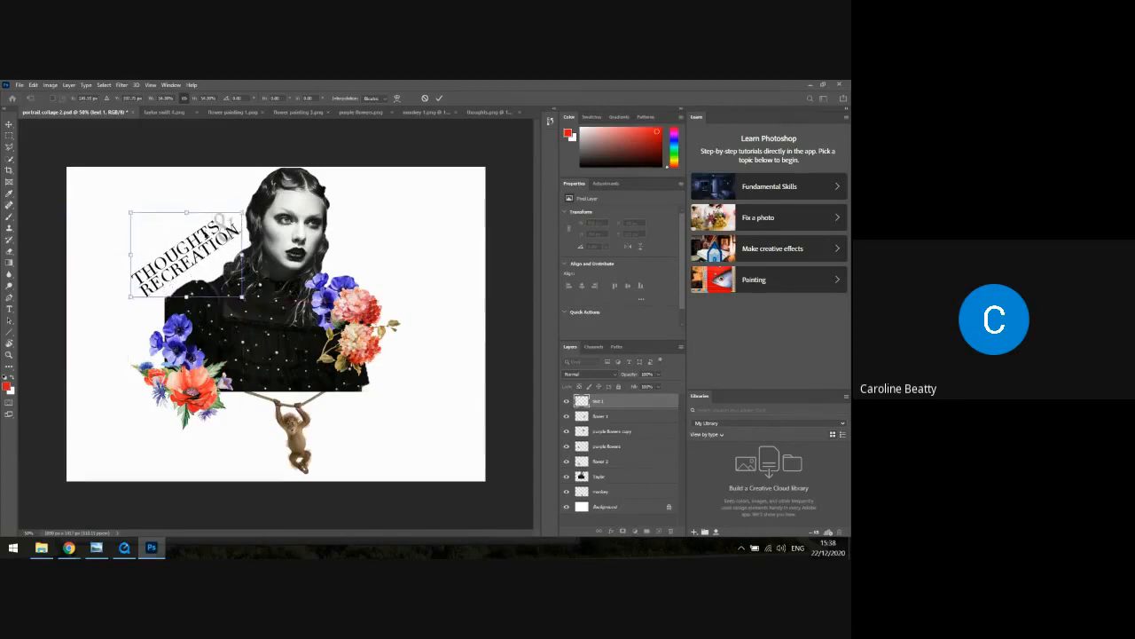
key("Return")
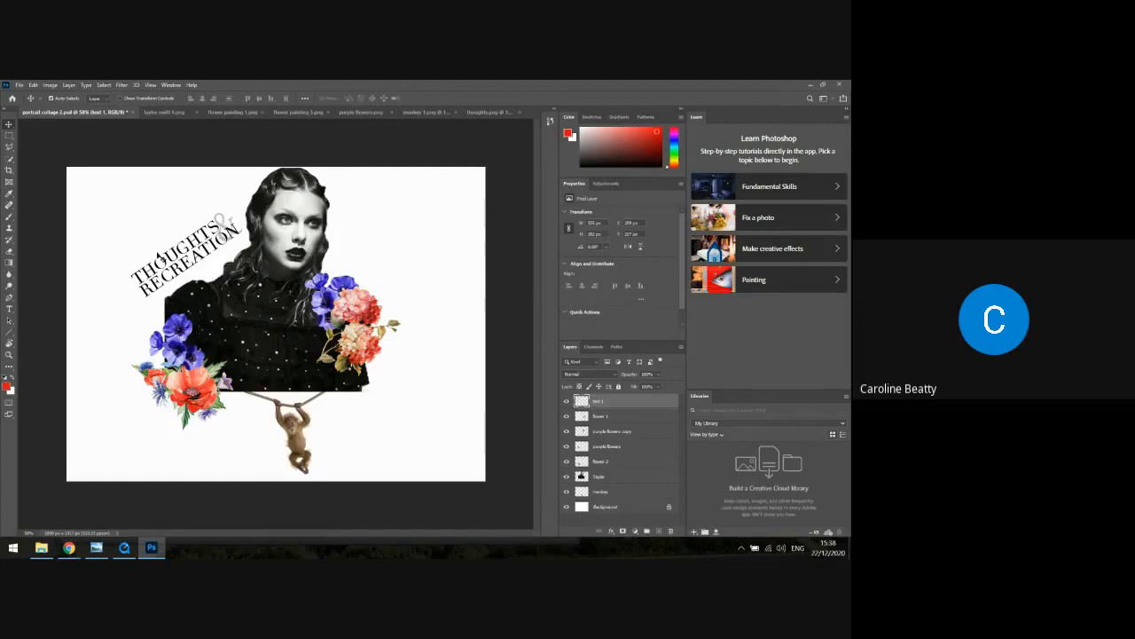
left_click(186, 262)
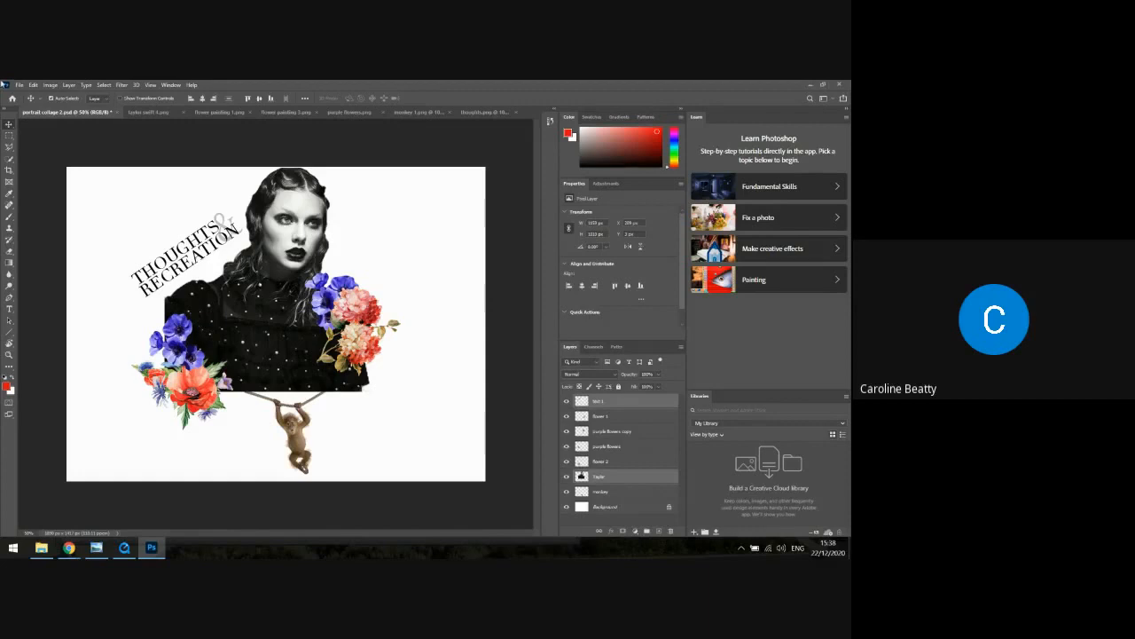
Open the "white and purple" flower image from the Flowers folder inside PNGS
left_click(34, 84)
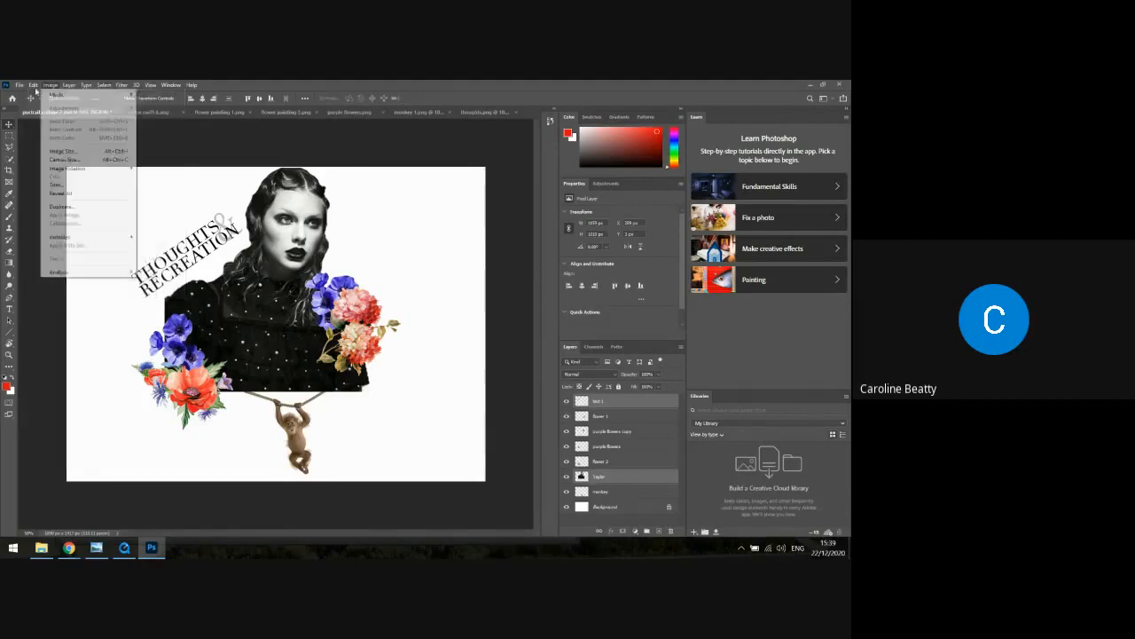
left_click(31, 102)
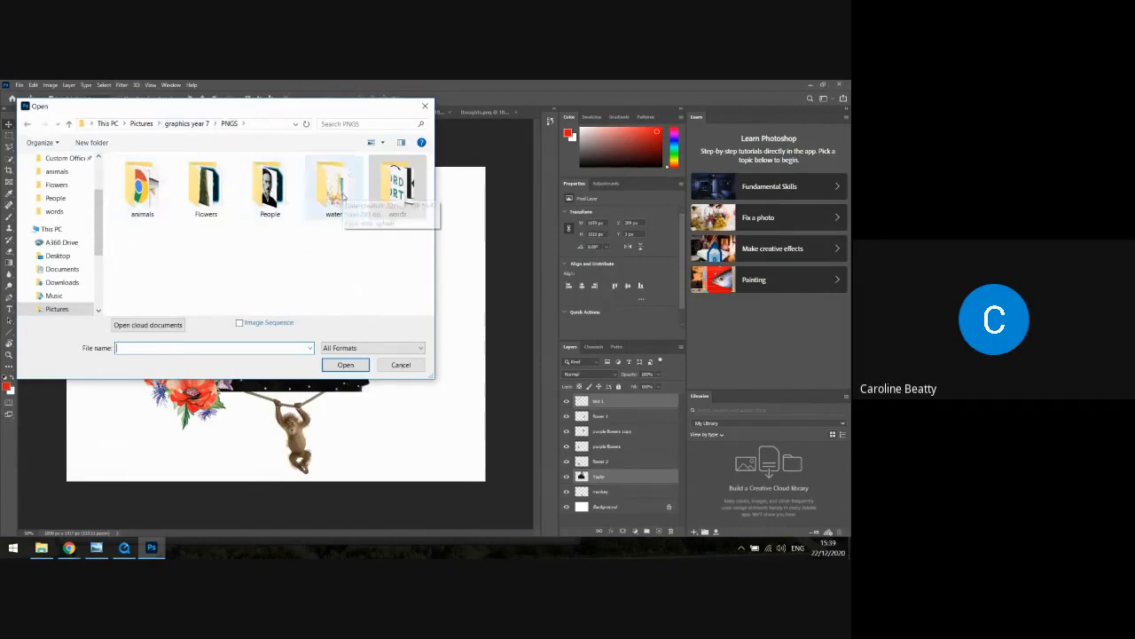
left_click(204, 191)
double_click(206, 190)
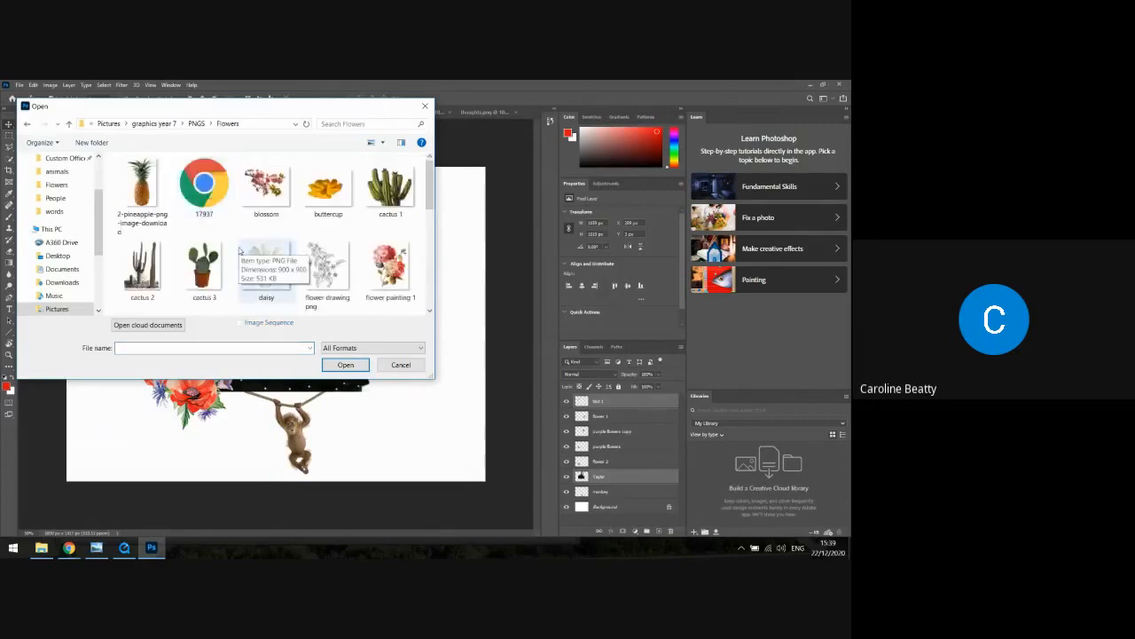
scroll(239, 252, "down", 3)
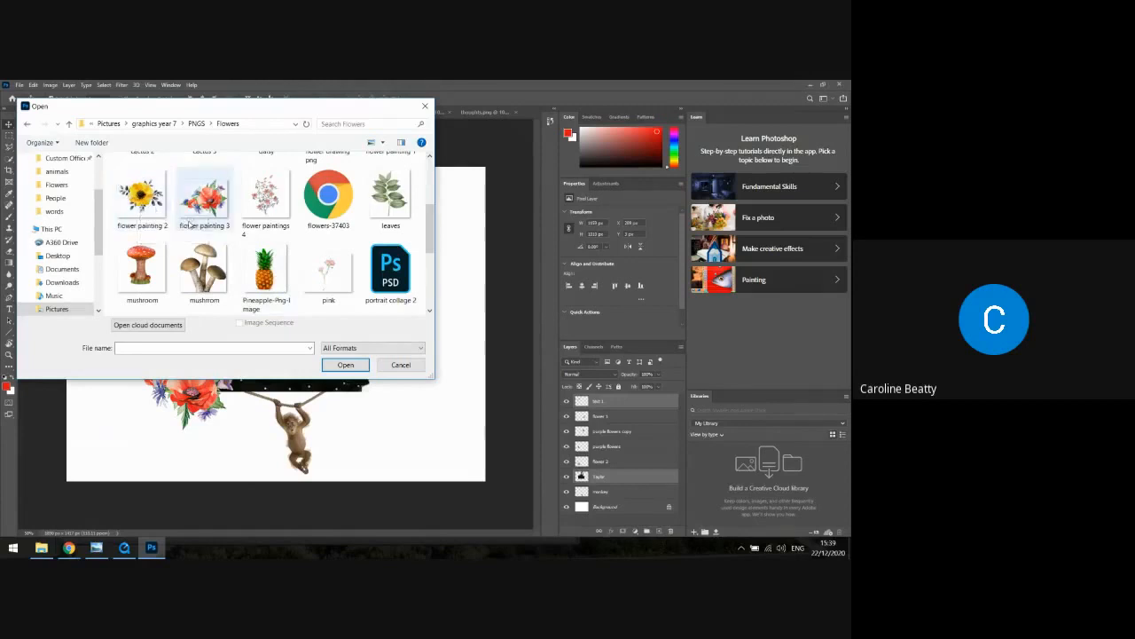
scroll(189, 223, "down", 2)
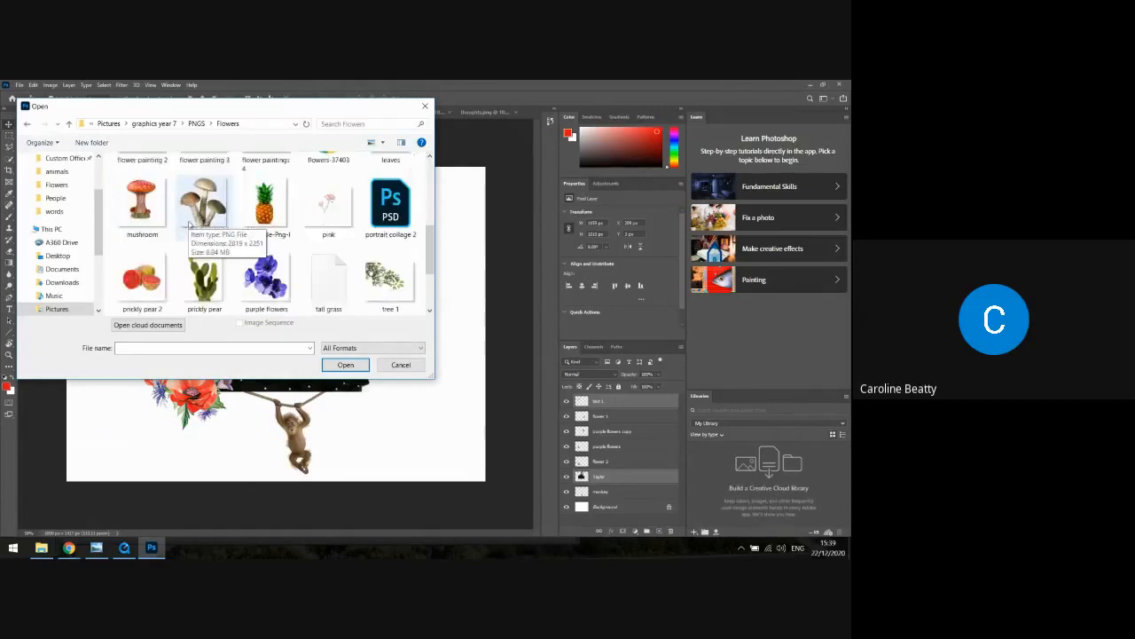
scroll(189, 224, "down", 2)
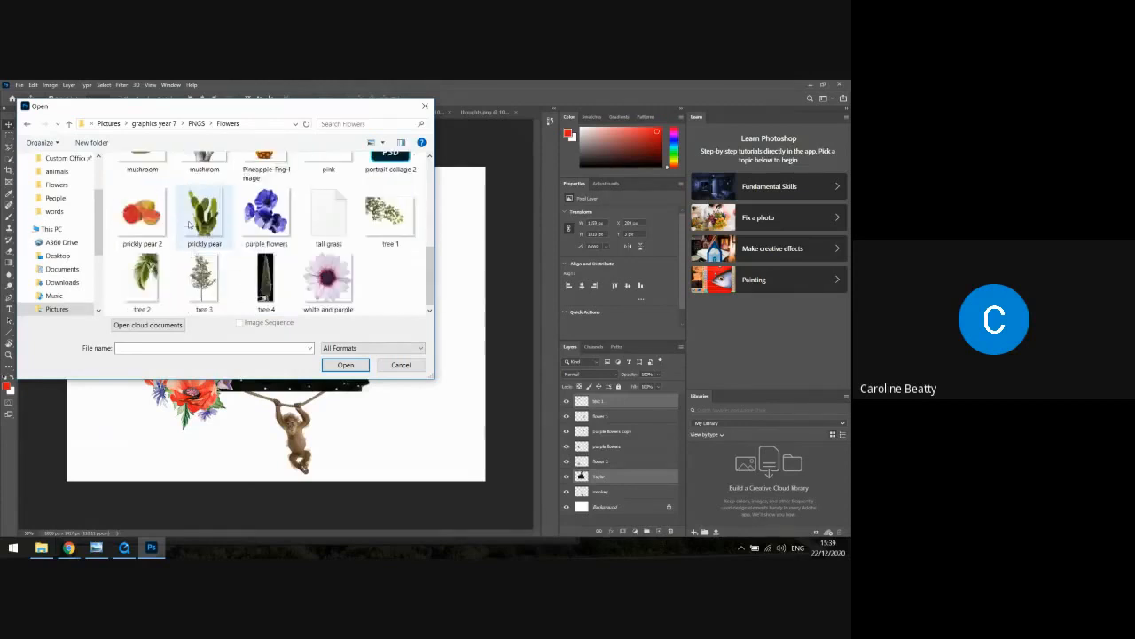
left_click(344, 277)
left_click(346, 365)
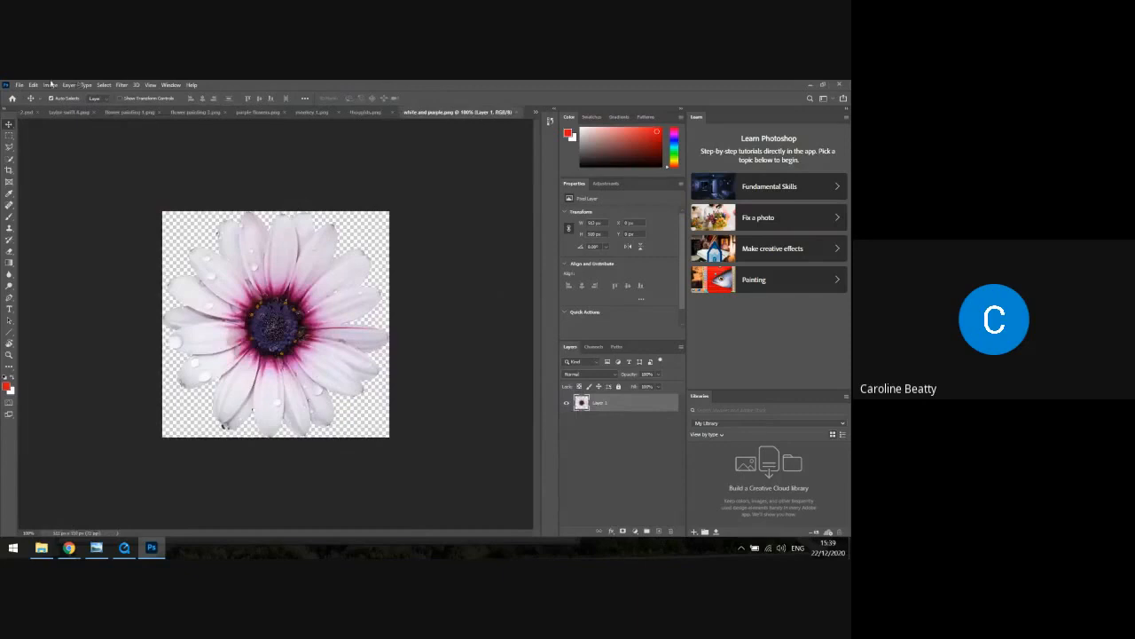
Copy the entire white and purple flower and paste it into the "portrait collage 2" document
left_click(102, 85)
left_click(104, 93)
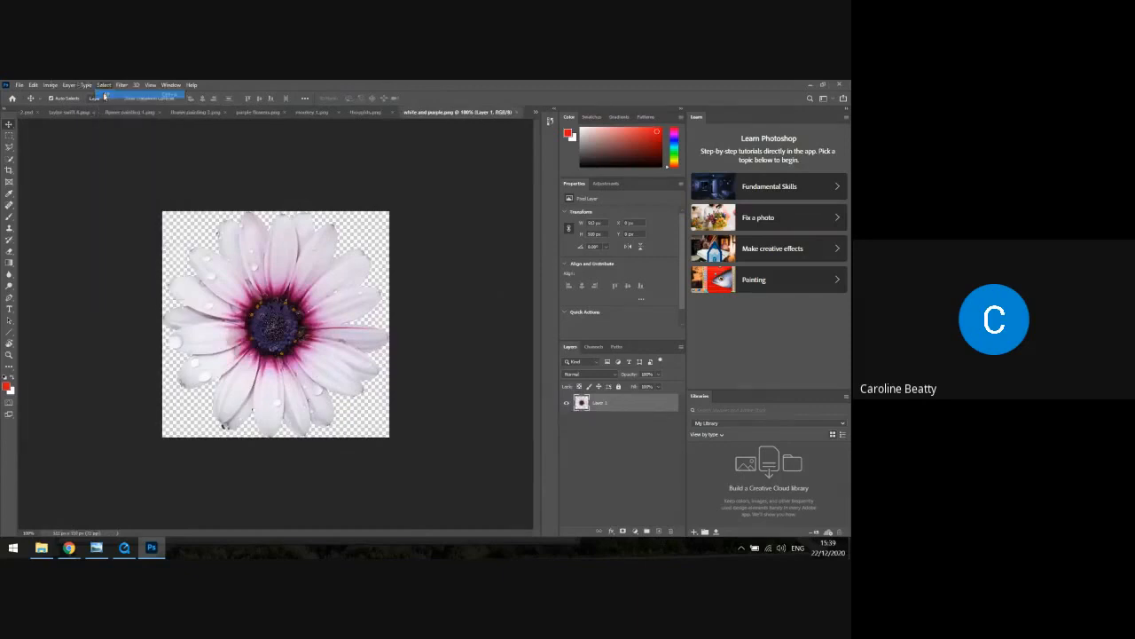
left_click(33, 85)
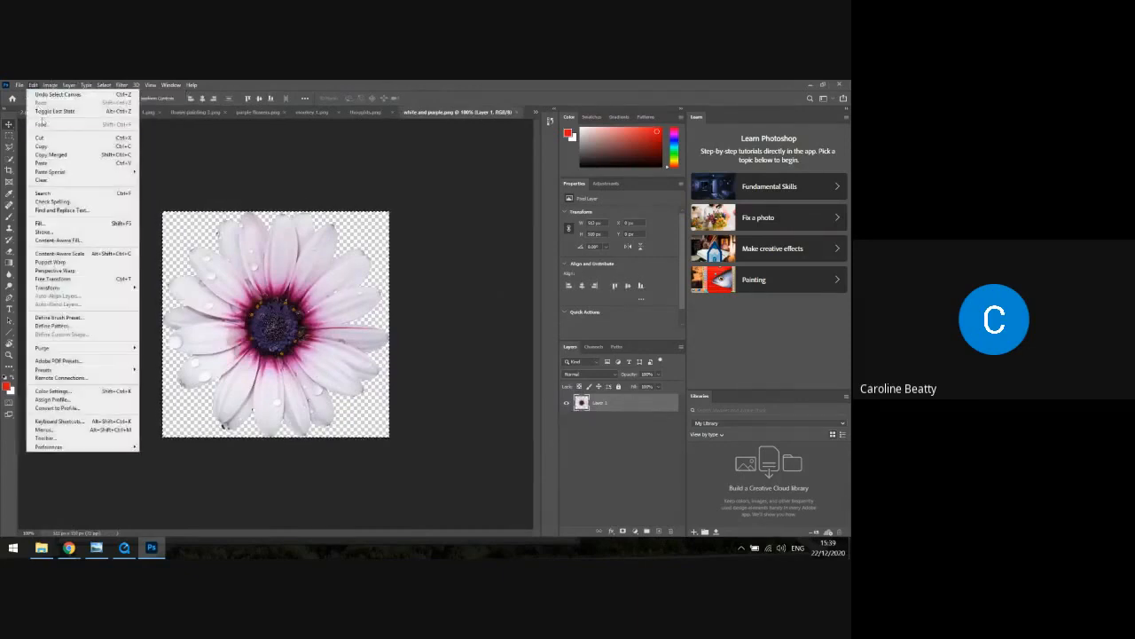
left_click(52, 147)
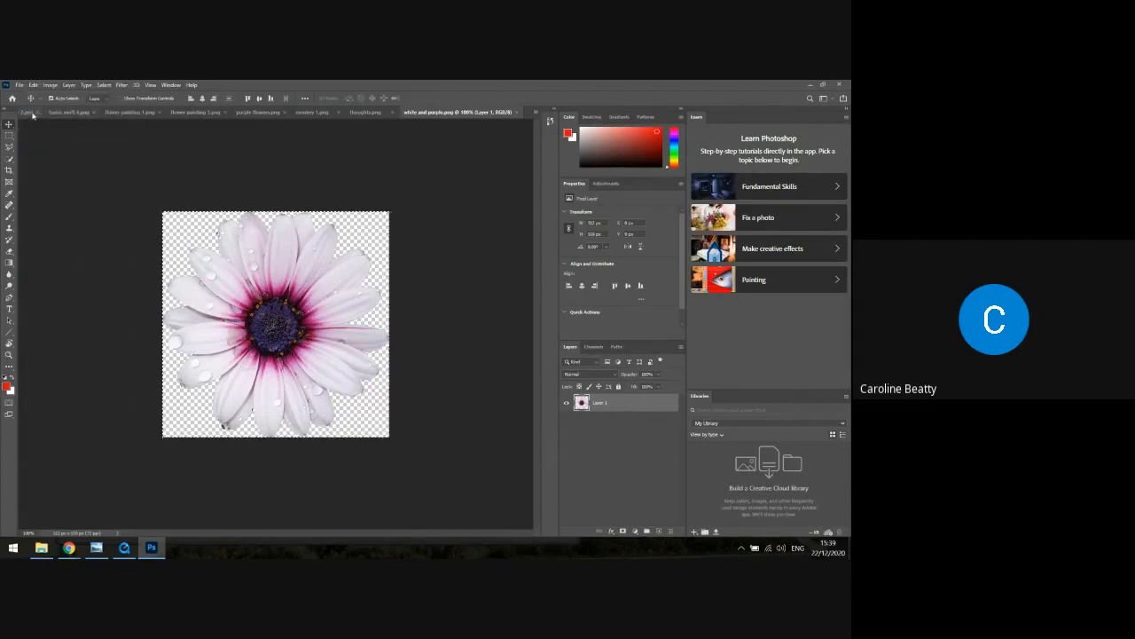
left_click(39, 112)
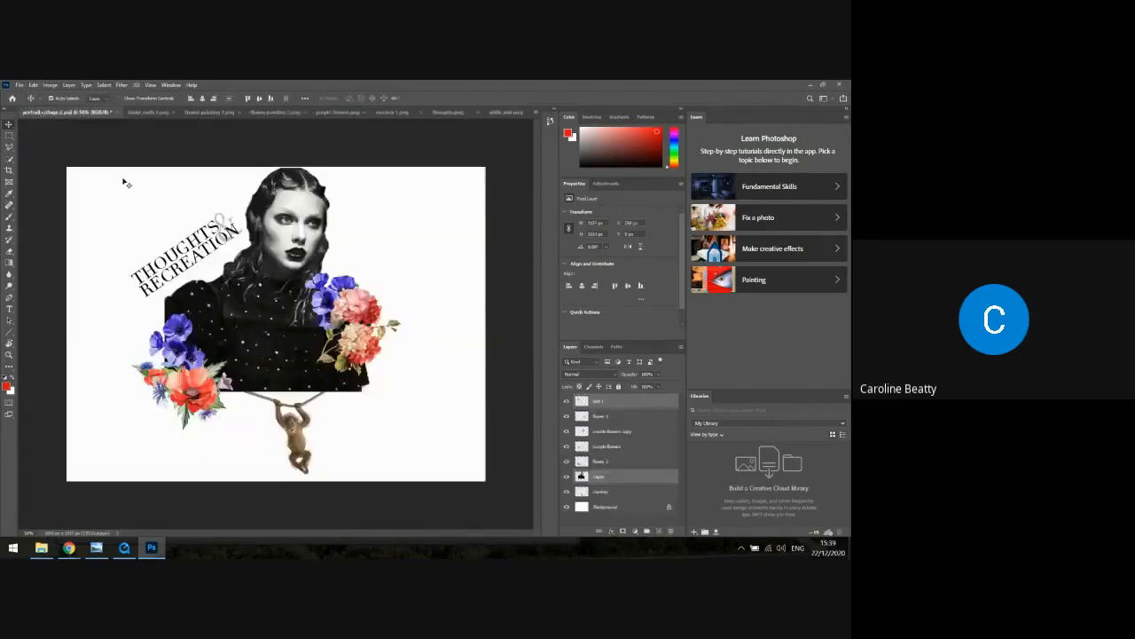
left_click(33, 85)
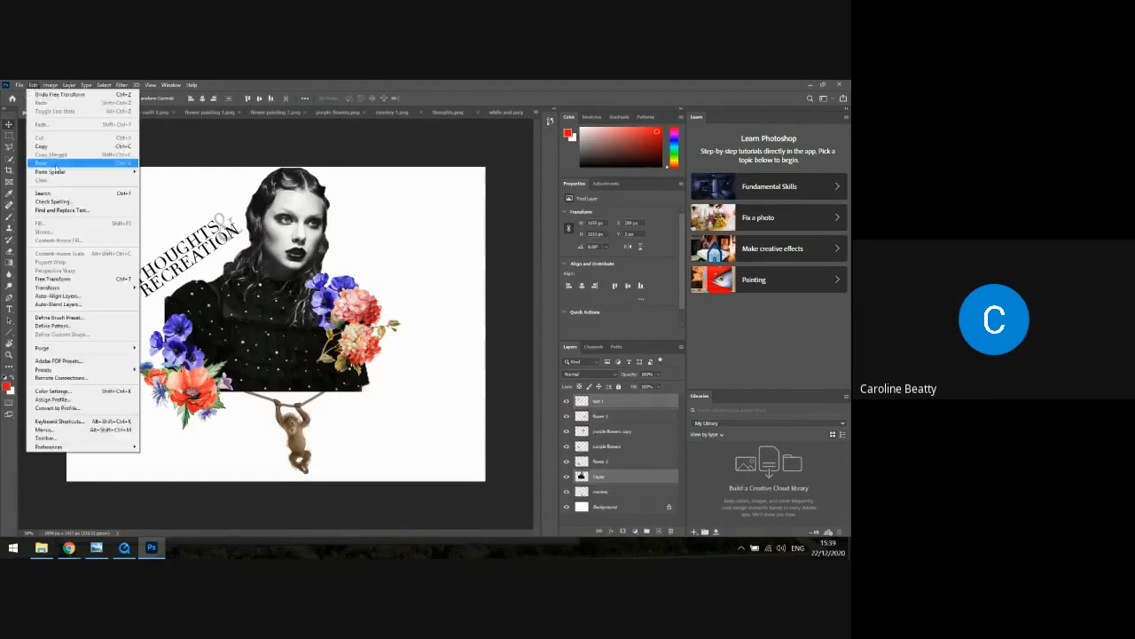
left_click(56, 165)
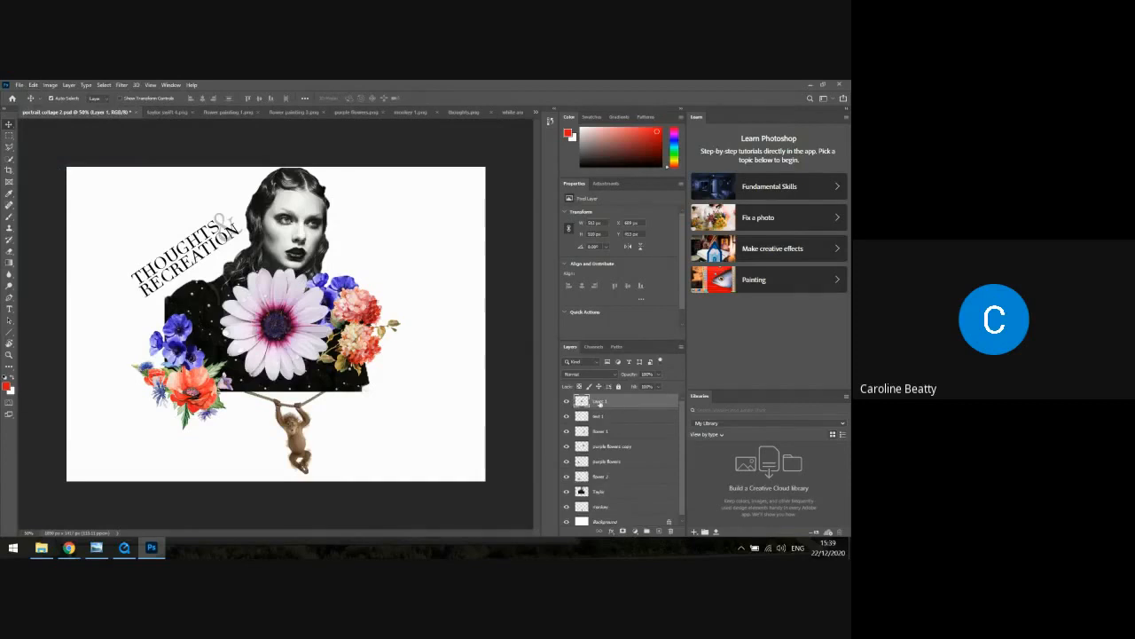
Rename the pasted flower's layer "purple and white" and move the flower sideways towards the purple flowers below the lettering
double_click(601, 402)
key("Return")
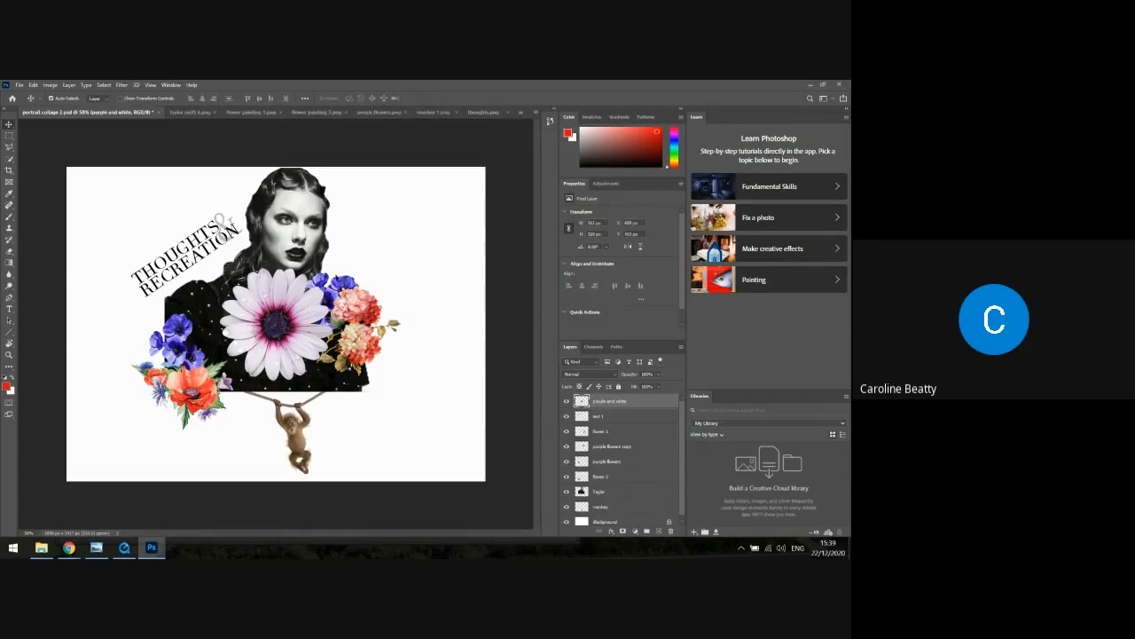
left_click_drag(282, 319, 236, 317)
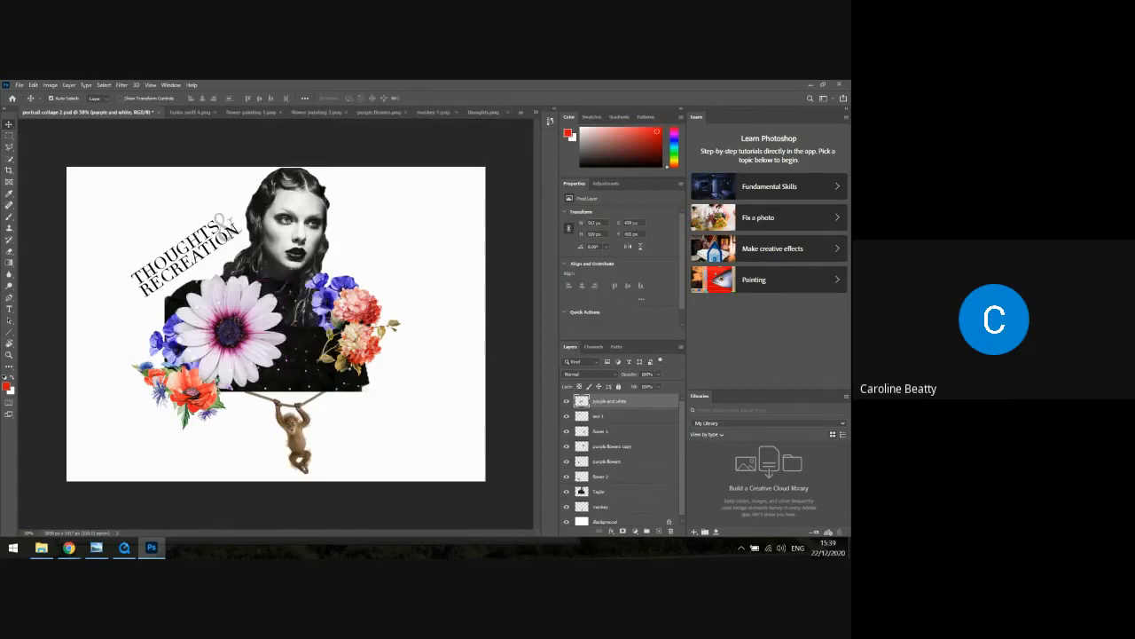
Scale the purple and white flower down to about 28% and place it on the shoulder, just above the purple flowers
left_click(36, 85)
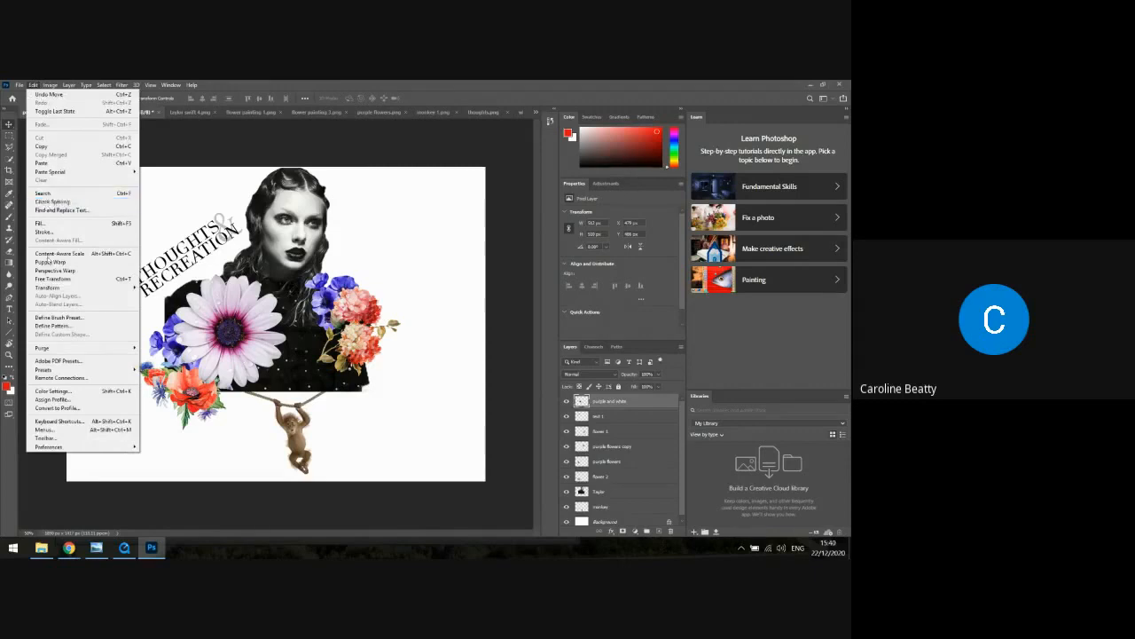
mouse_move(62, 288)
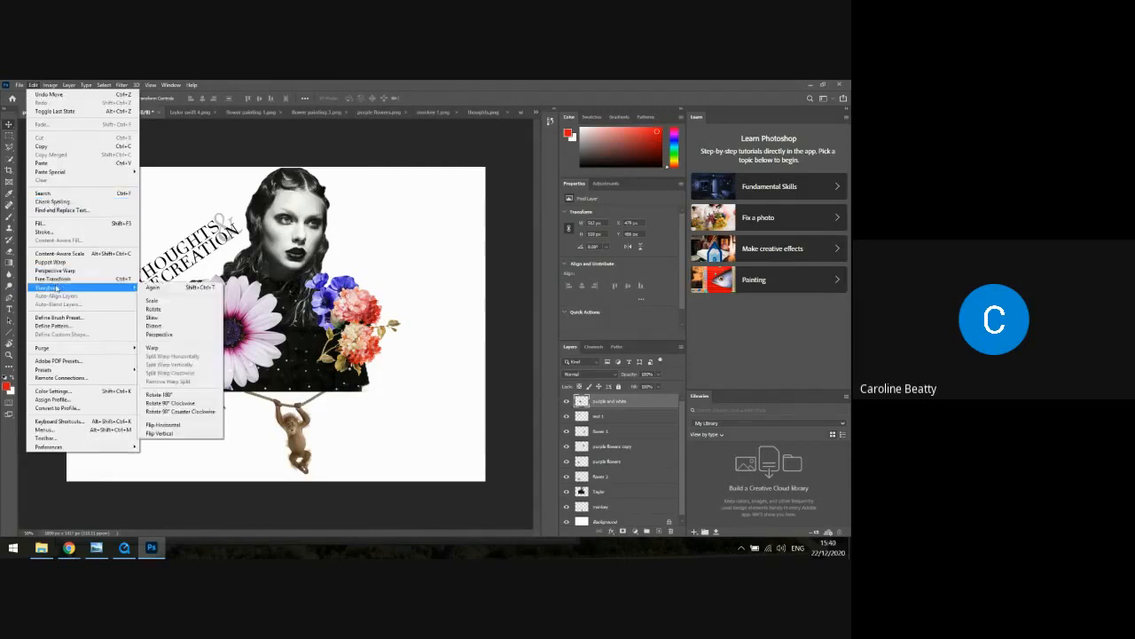
left_click(156, 302)
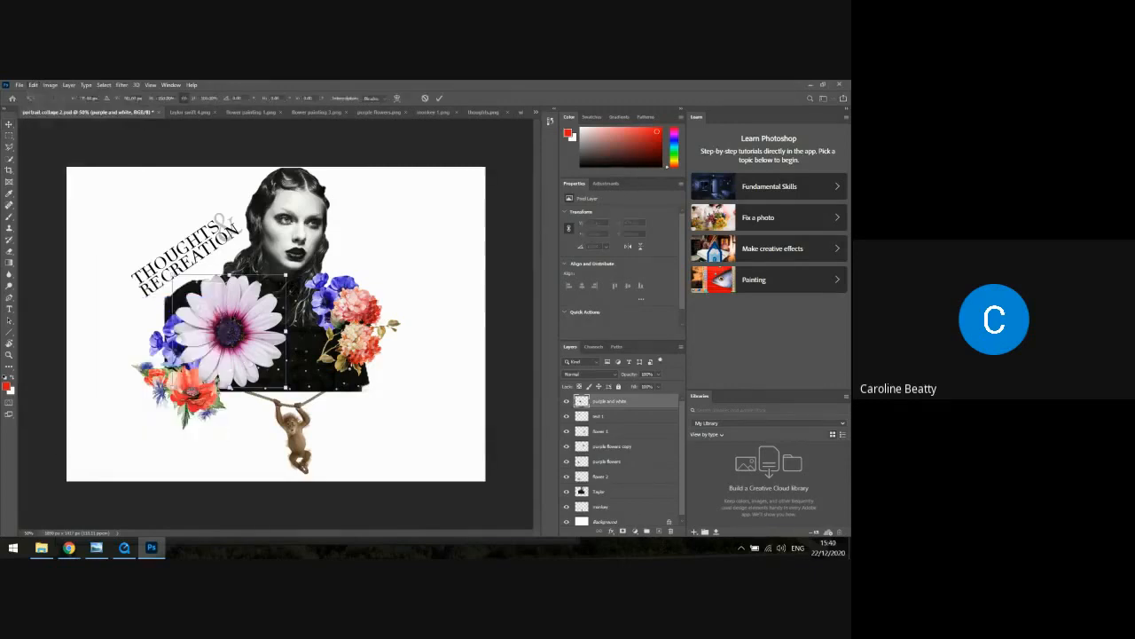
left_click_drag(286, 388, 188, 303)
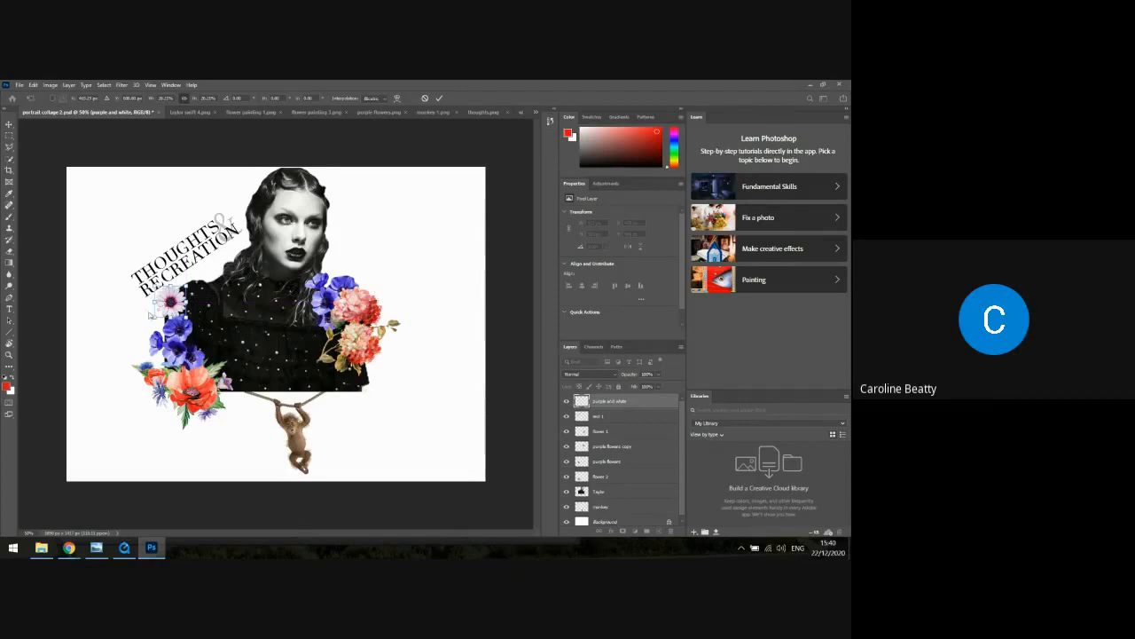
key("Return")
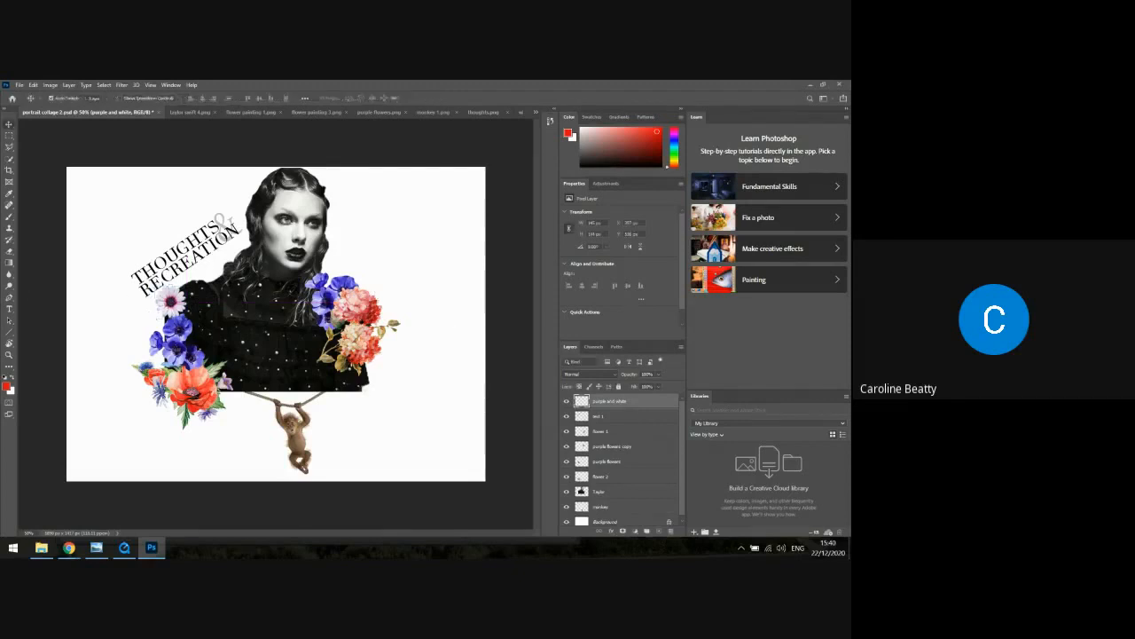
left_click_drag(169, 299, 169, 307)
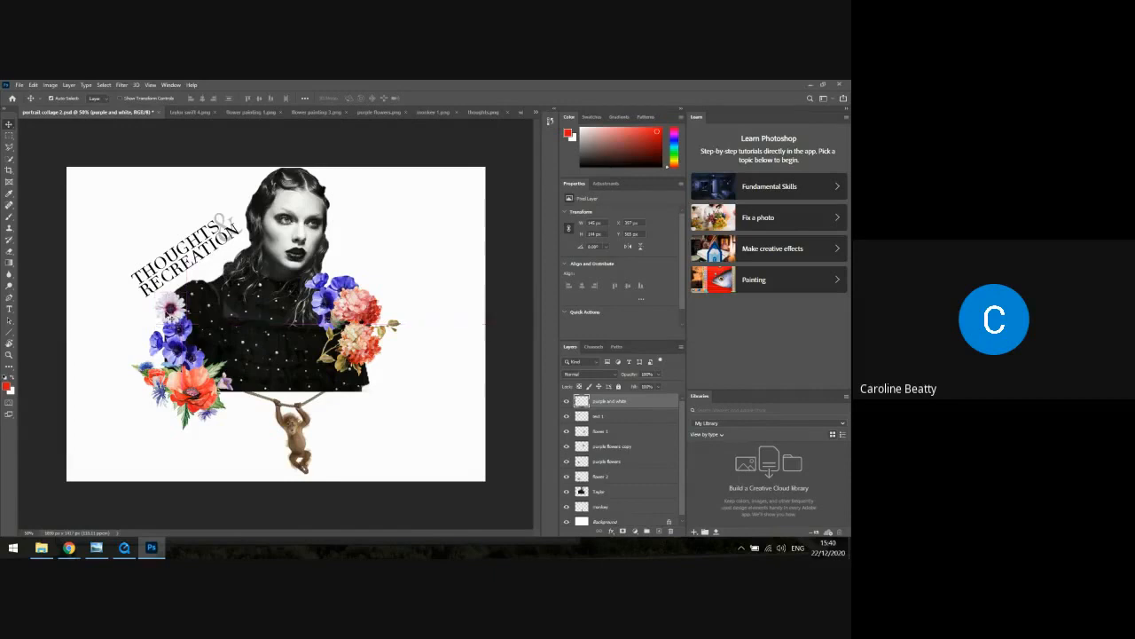
Duplicate the "purple and white" layer and move the copy diagonally up beside the original flower, under the lettering
right_click(615, 404)
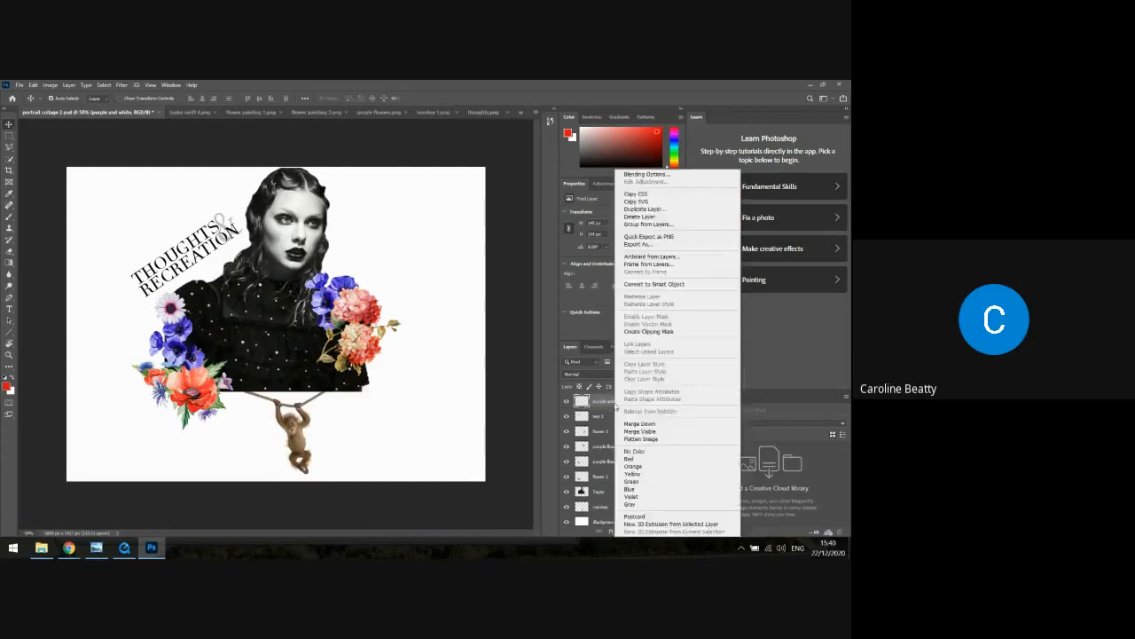
left_click(670, 209)
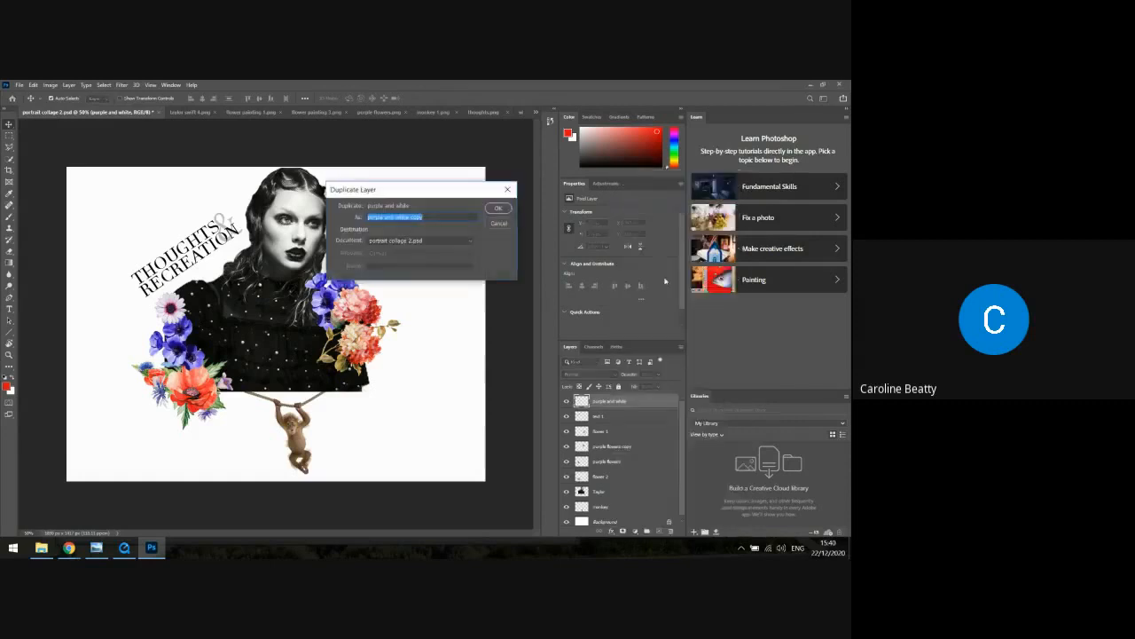
left_click(500, 208)
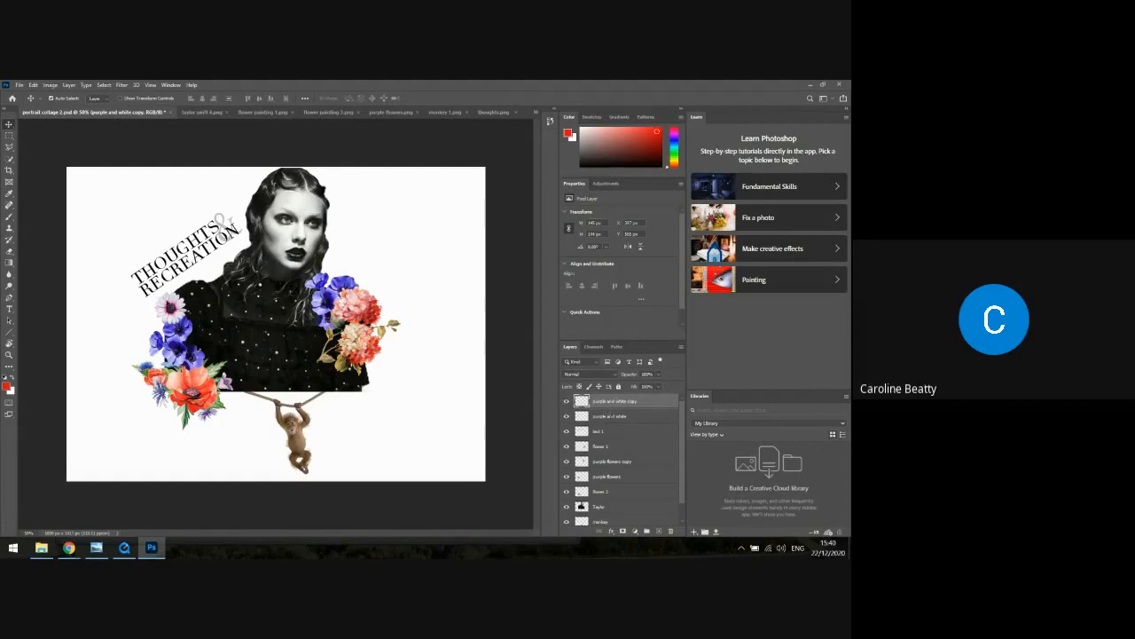
left_click_drag(178, 282, 195, 269)
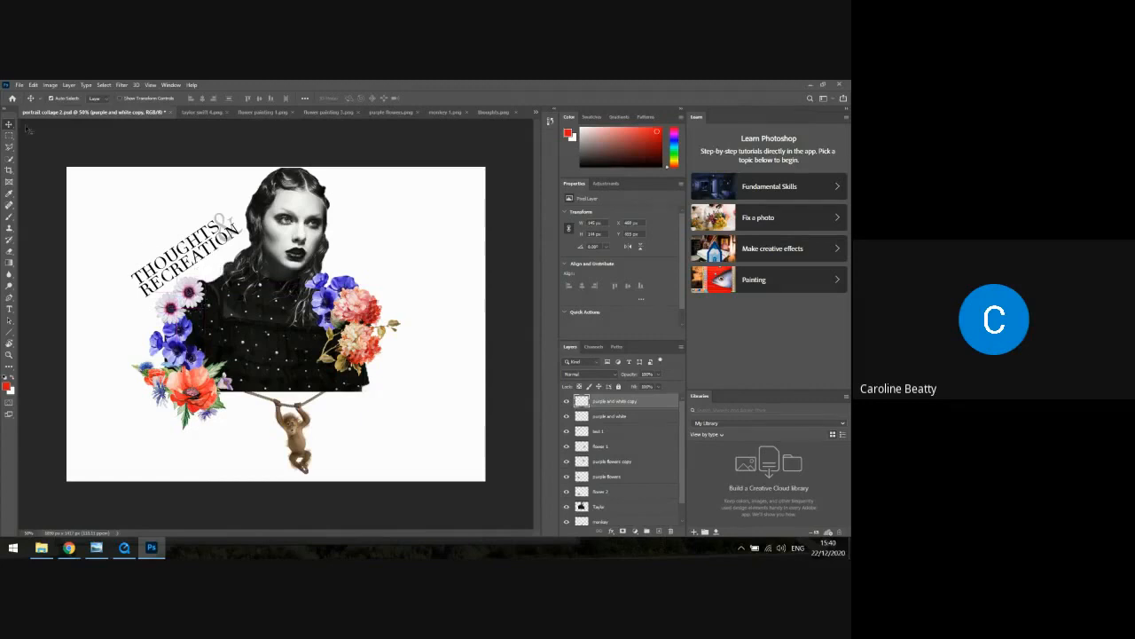
Scale the copied purple and white flower down to about 71% so it is smaller than the original
left_click(36, 84)
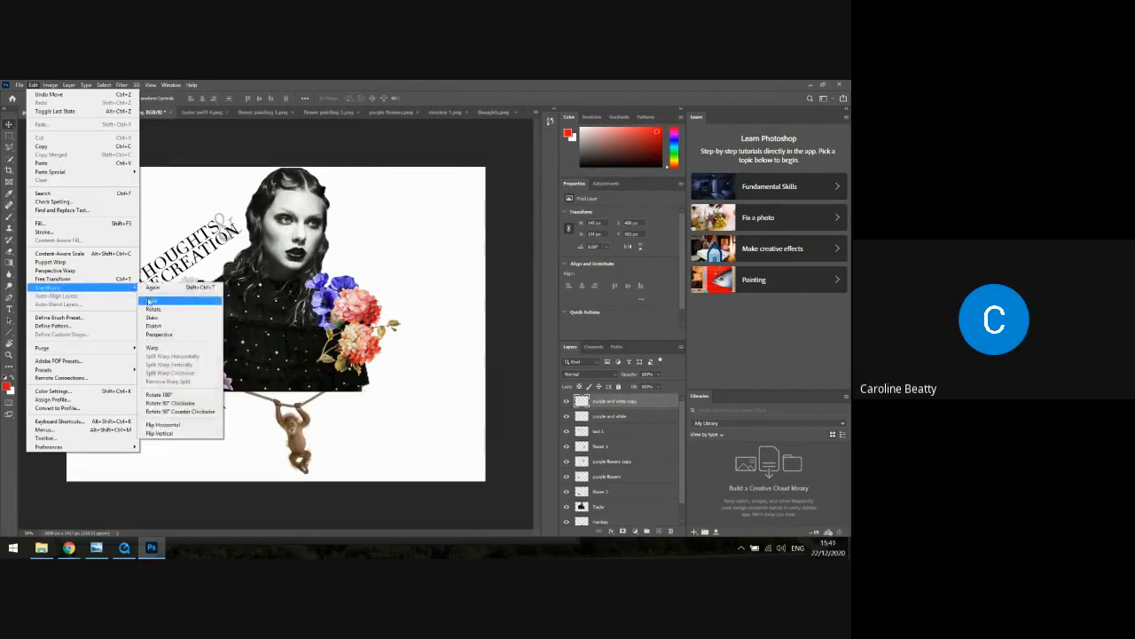
left_click(150, 300)
mouse_move(206, 308)
left_mouse_down()
mouse_move(197, 286)
mouse_move(196, 297)
left_mouse_up()
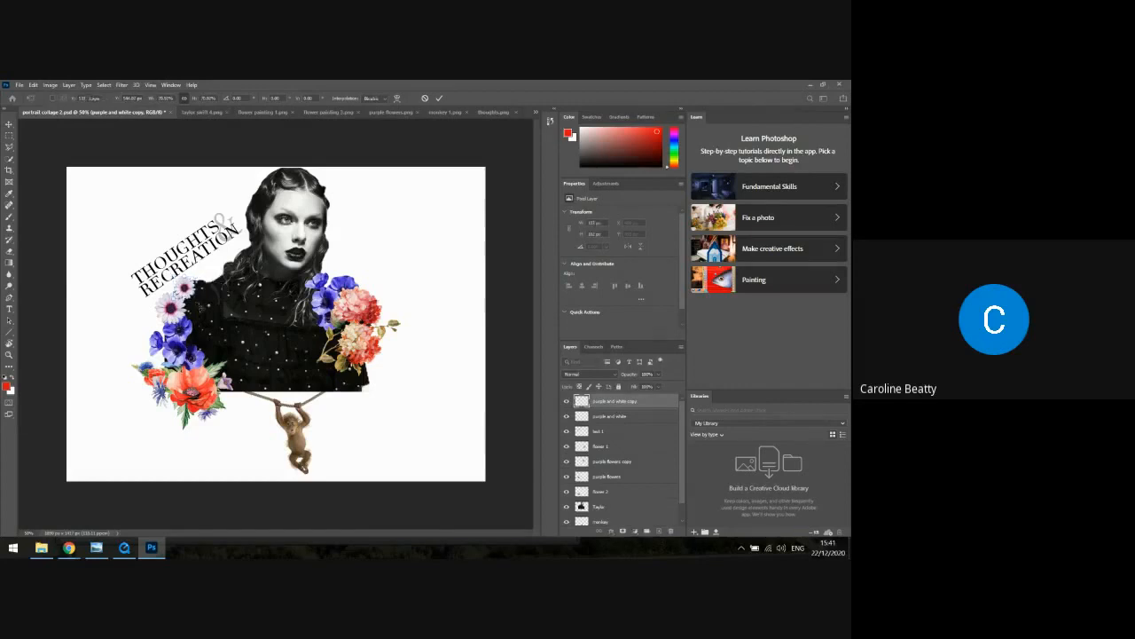
key("Return")
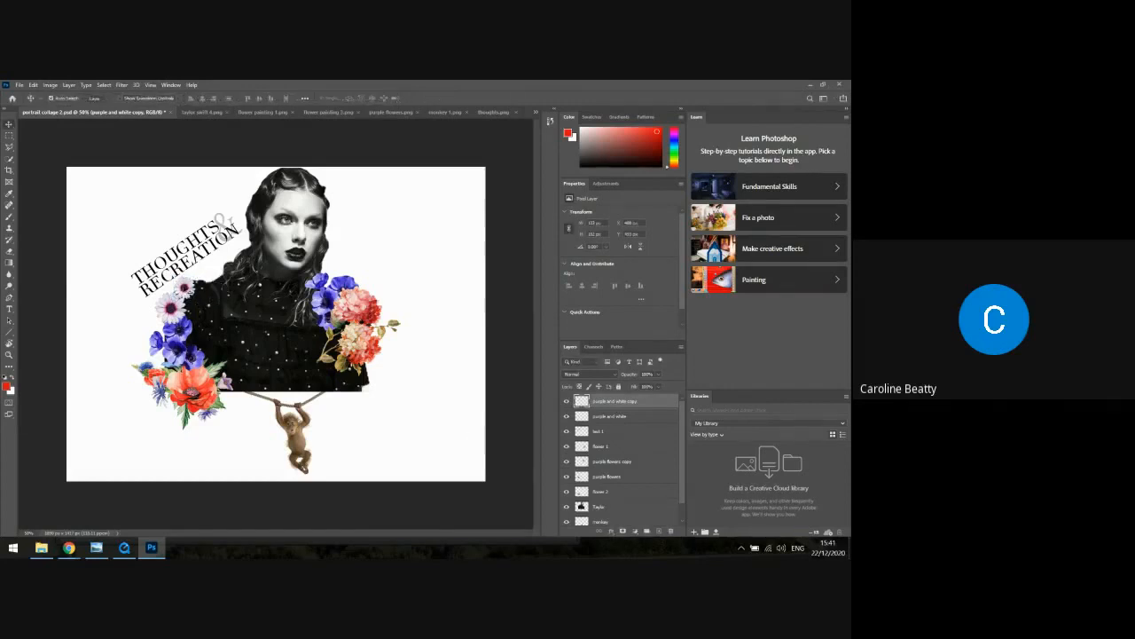
Move the small flower copy to the dress's lower corner beneath the coral flowers, covering the cut-off edge
left_click_drag(184, 288, 186, 304)
left_click_drag(186, 303, 364, 387)
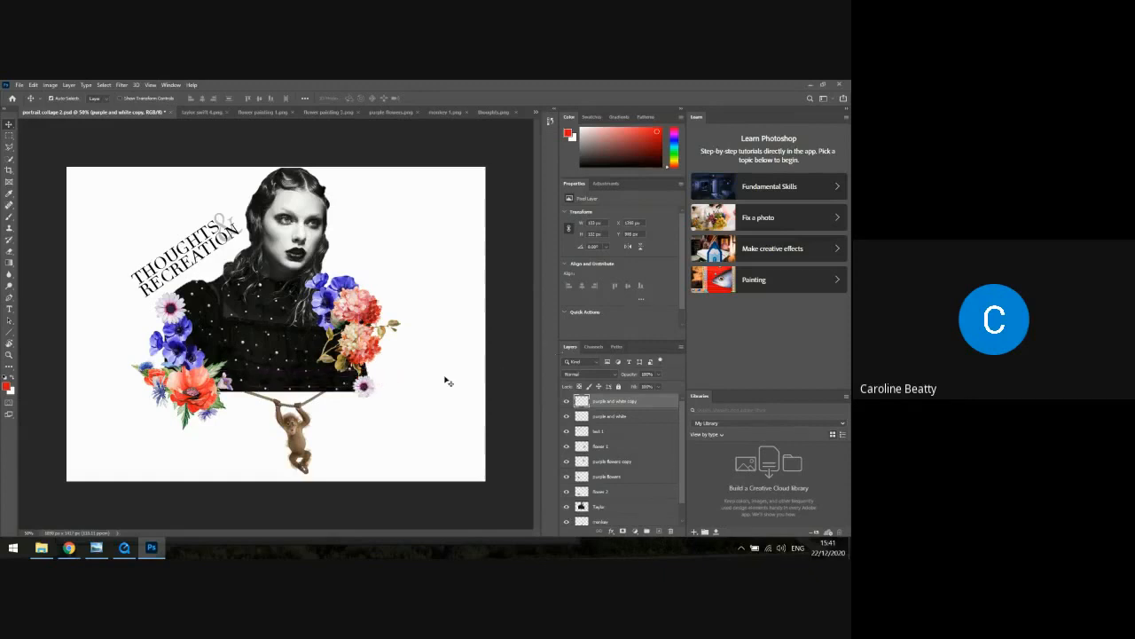
left_click_drag(369, 388, 364, 380)
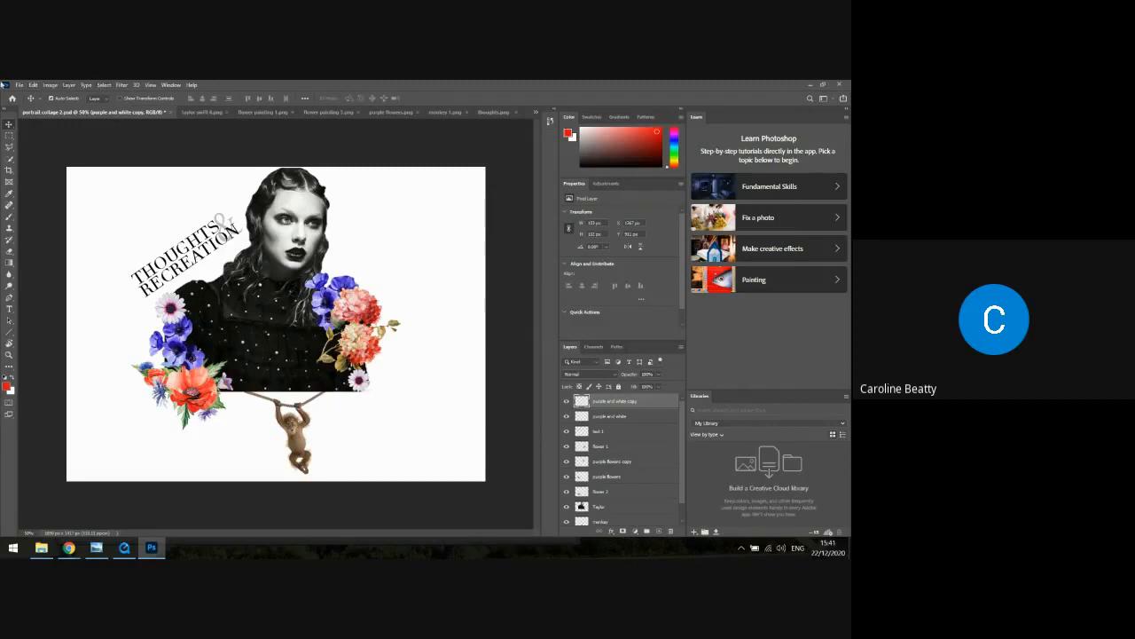
Open the "flower painting 2" image from the Flowers folder
left_click(19, 84)
left_click(27, 103)
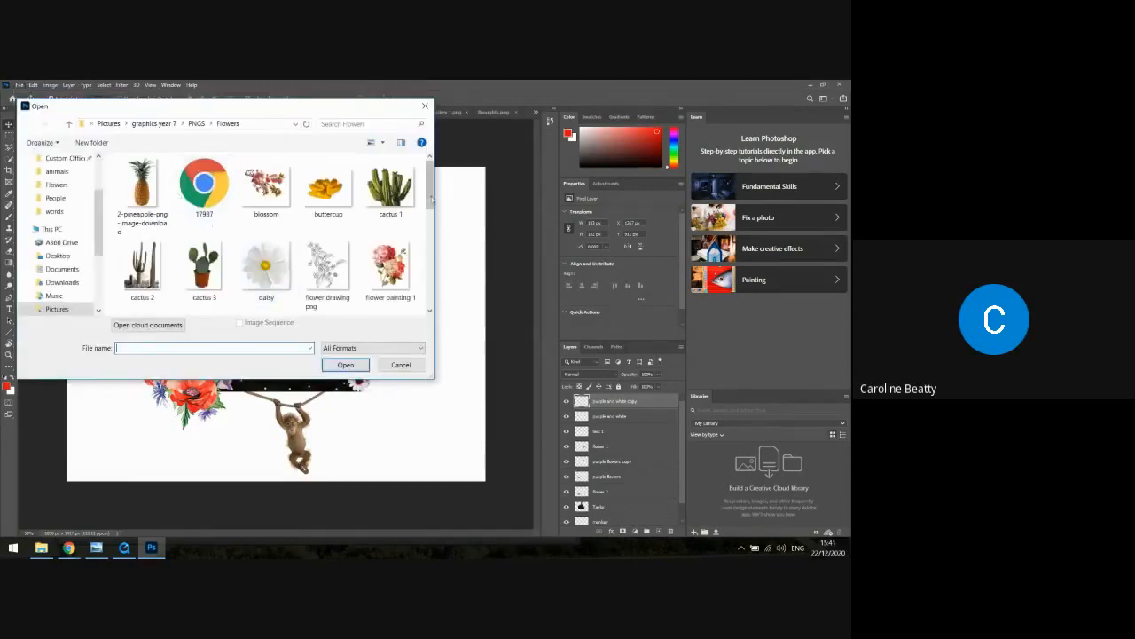
mouse_move(432, 191)
left_mouse_down()
mouse_move(441, 297)
mouse_move(438, 244)
left_mouse_up()
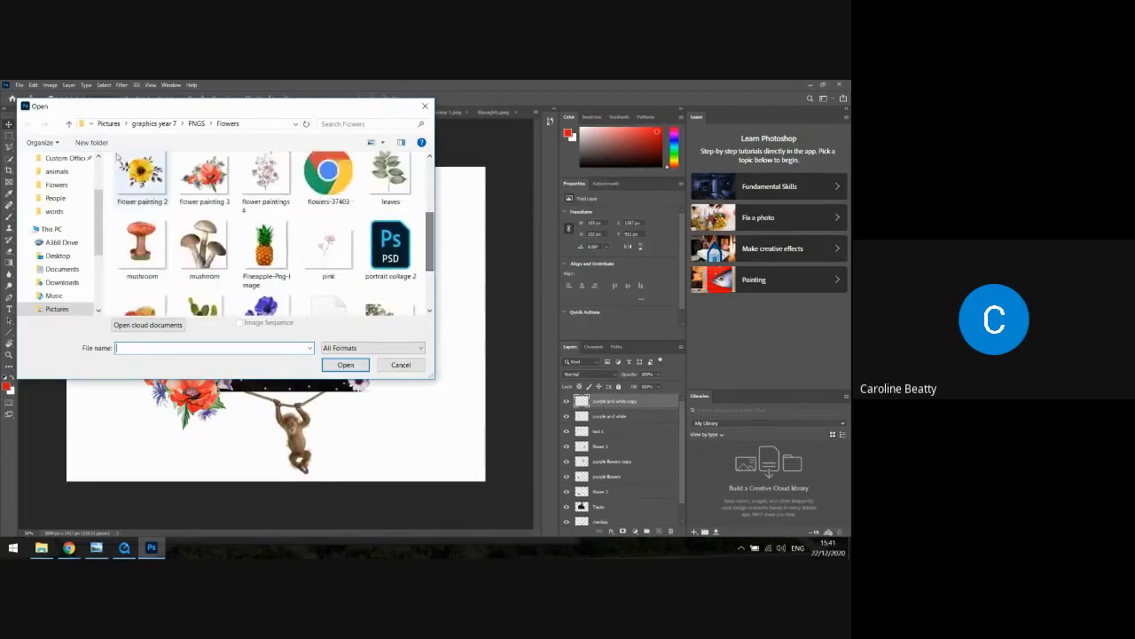
left_click(142, 181)
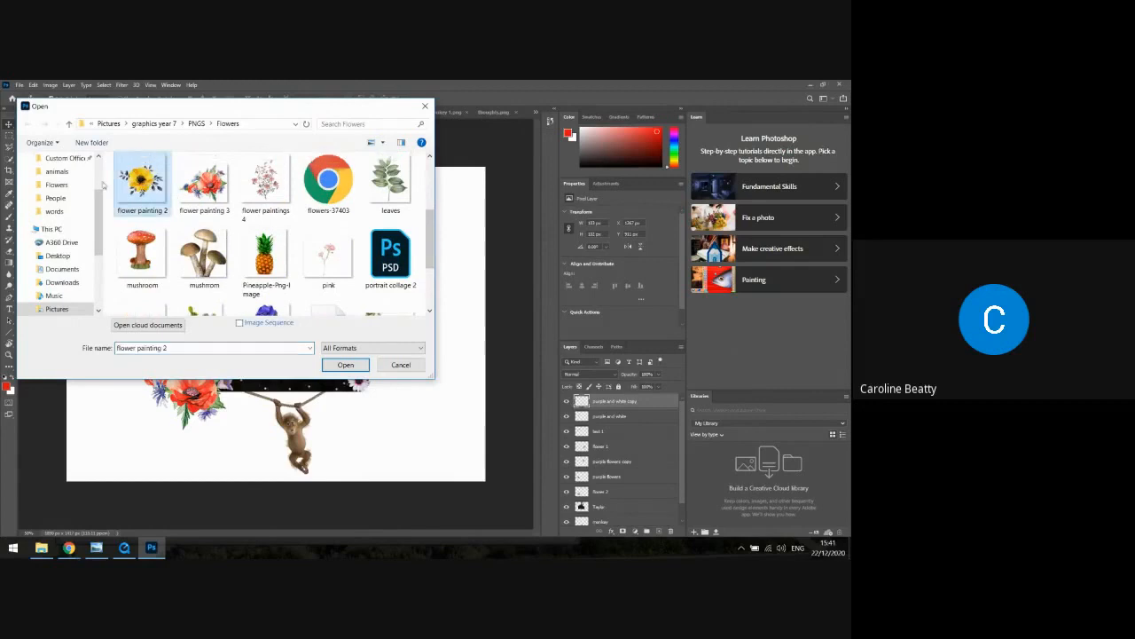
left_click(346, 365)
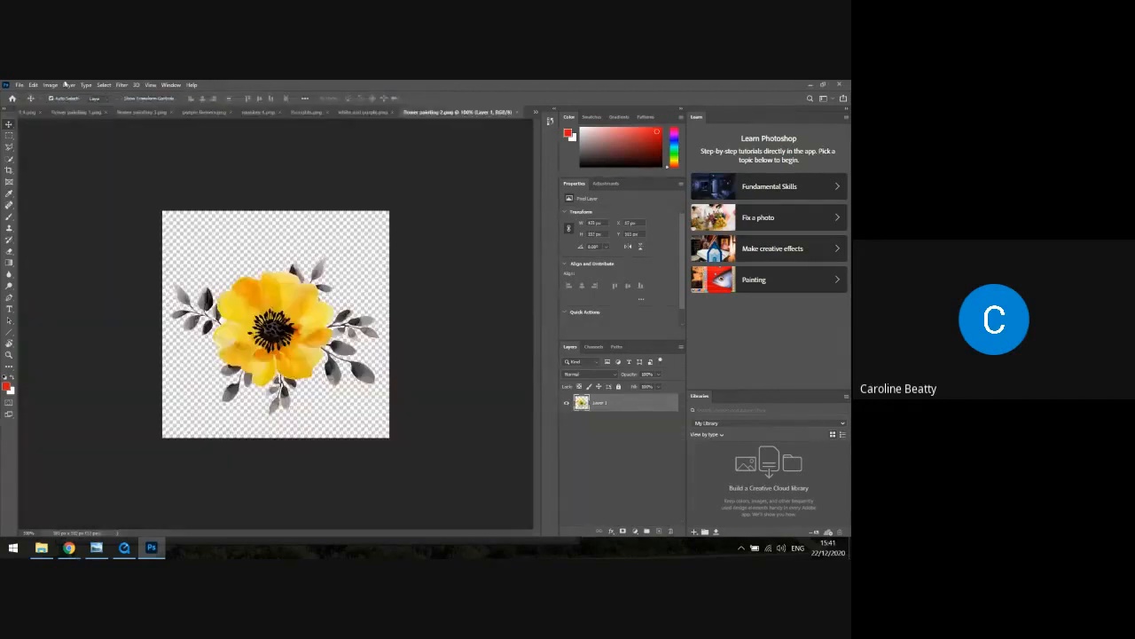
Select the whole "flower painting 2" canvas and copy the yellow flower
left_click(45, 84)
left_click(110, 95)
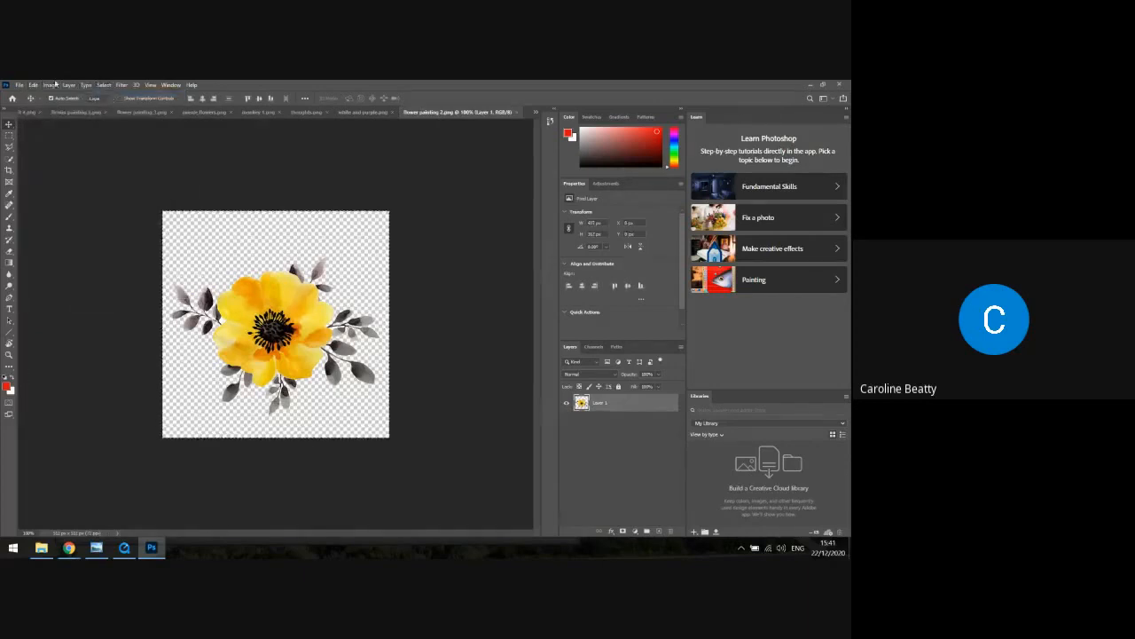
left_click(32, 84)
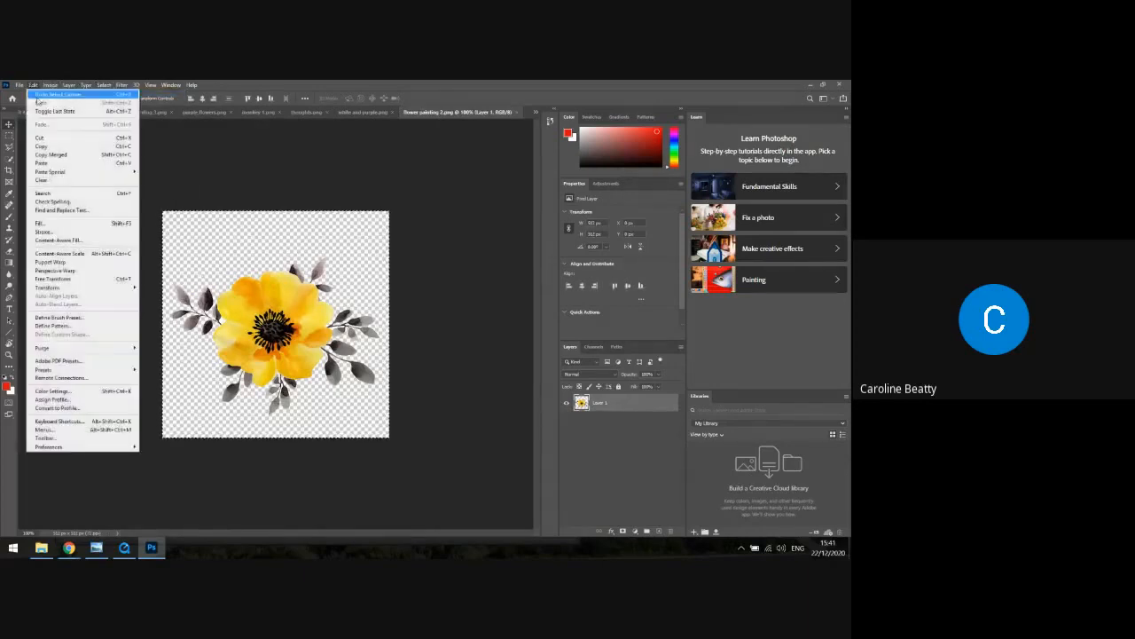
left_click(35, 147)
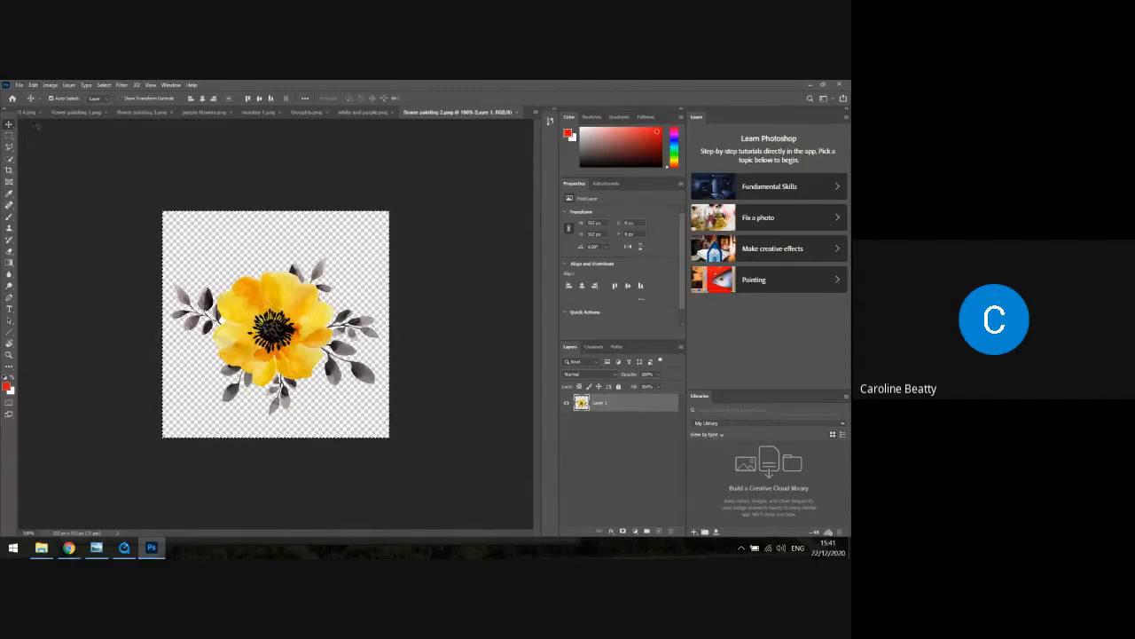
left_click(28, 113)
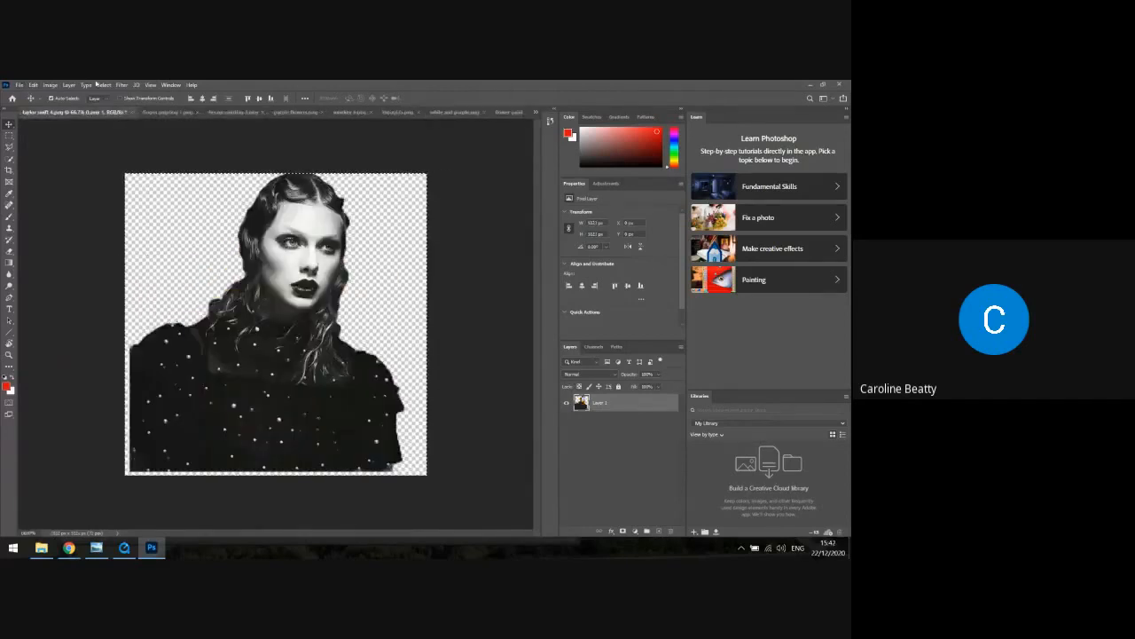
left_click(33, 85)
left_click(33, 85)
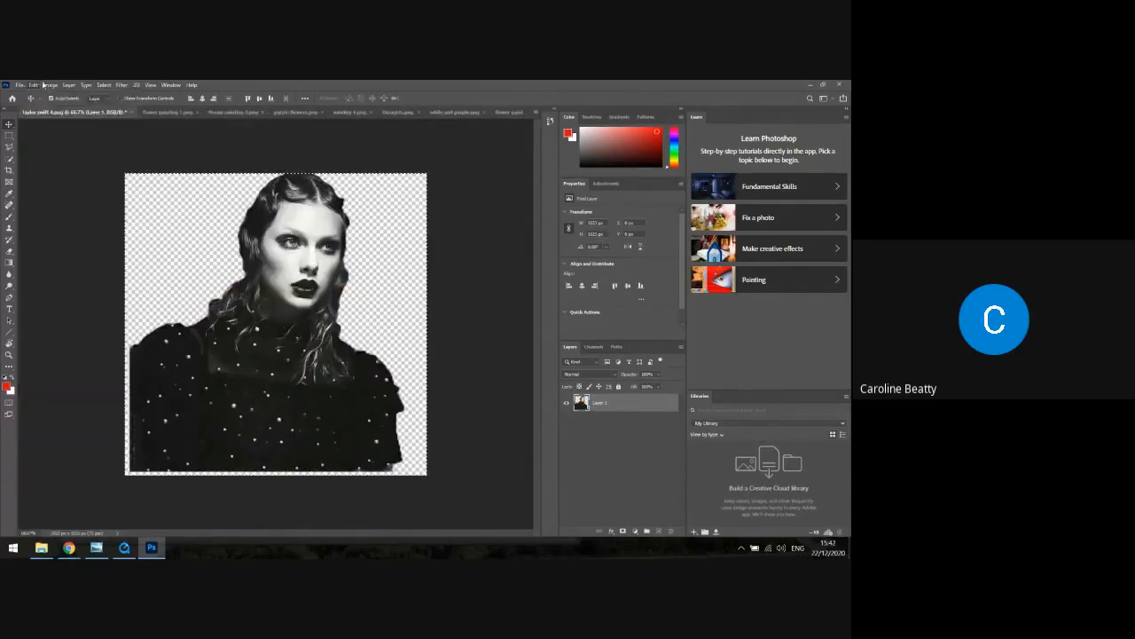
left_click(50, 86)
left_click(189, 153)
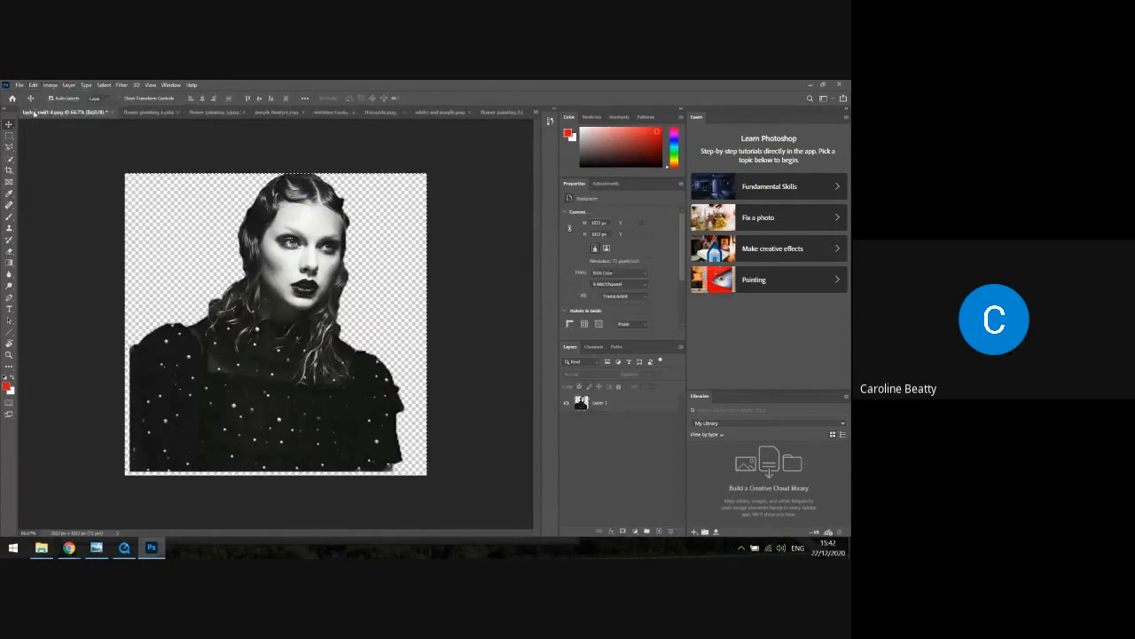
left_click_drag(84, 113, 100, 115)
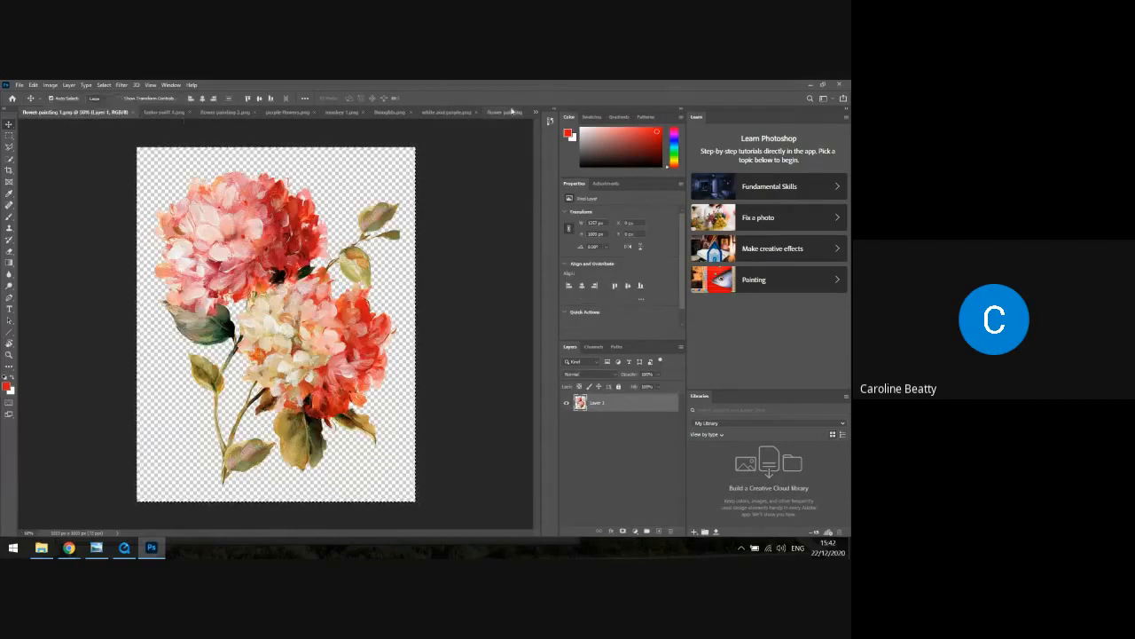
Expand the toolbar to two columns and close the "taylor swift 4" image without saving its changes
left_click(13, 104)
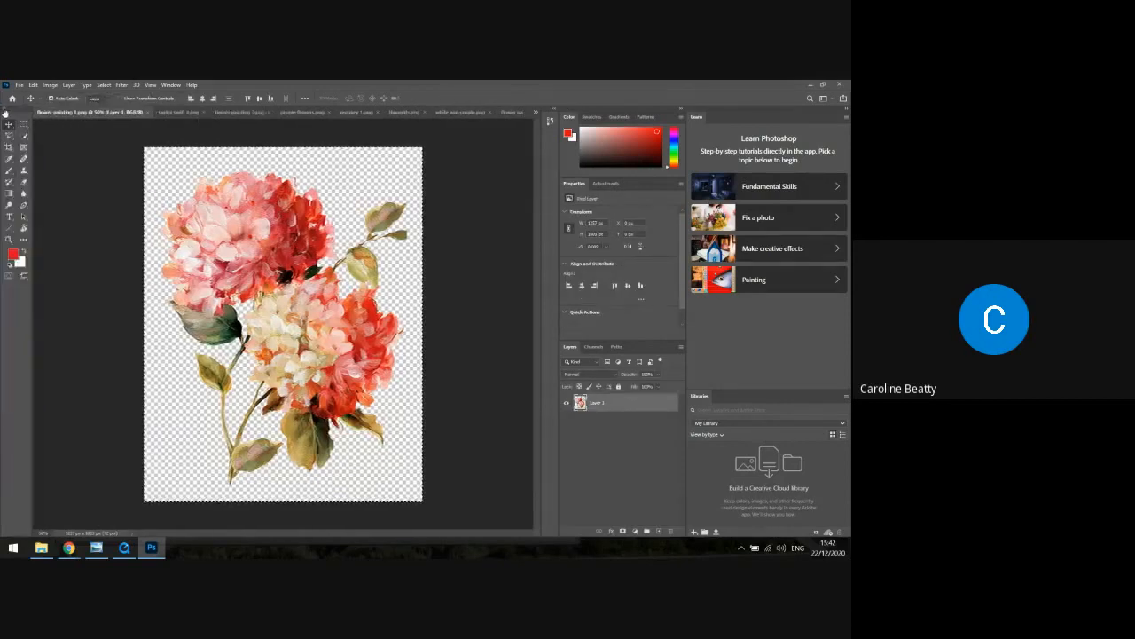
left_click(187, 113)
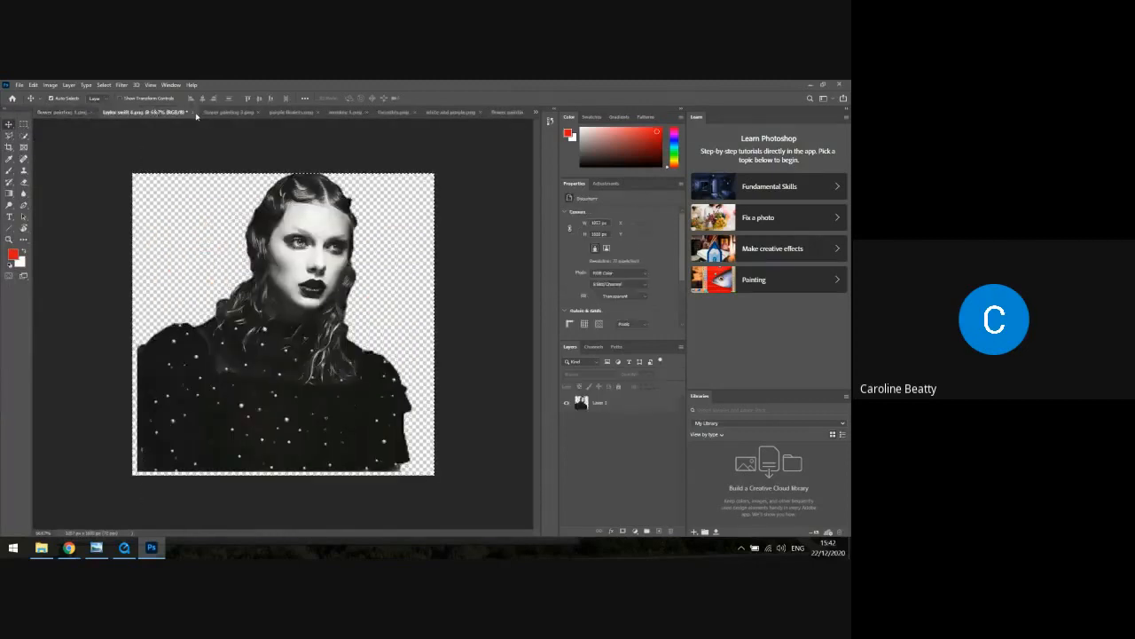
left_click(196, 113)
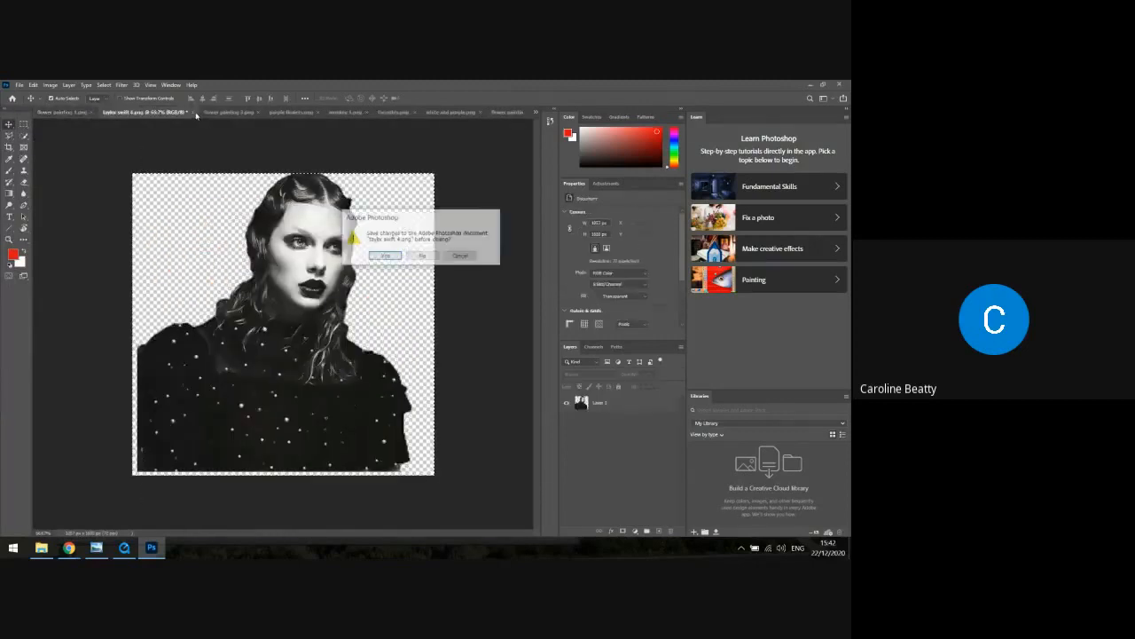
left_click(423, 255)
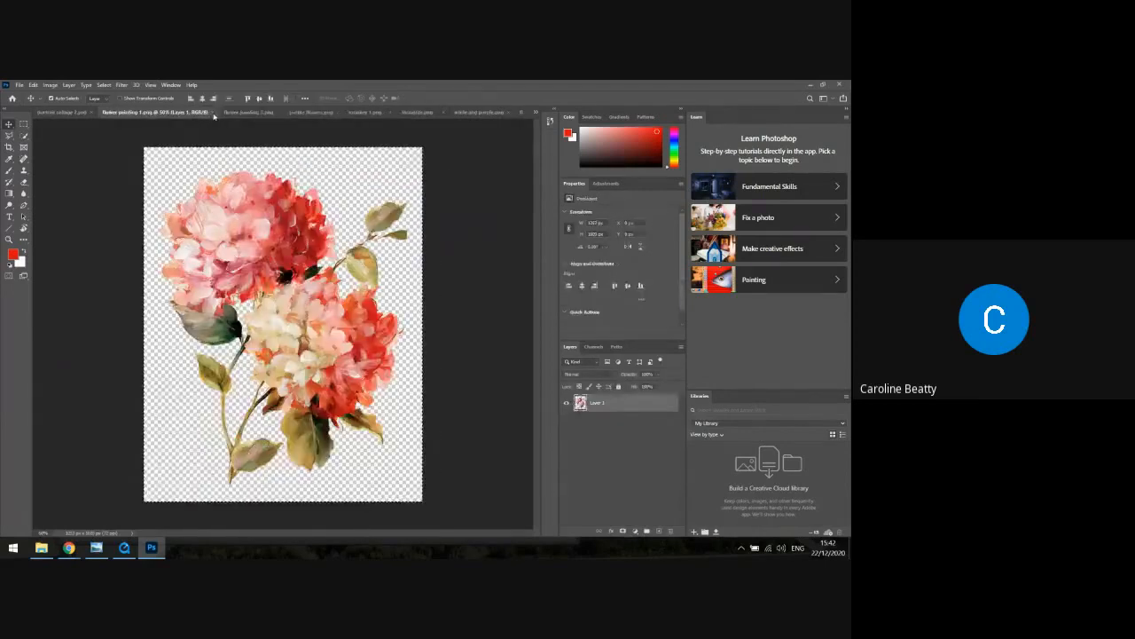
Close the "flower painting 1" and "flower painting 3" source images
left_click(205, 112)
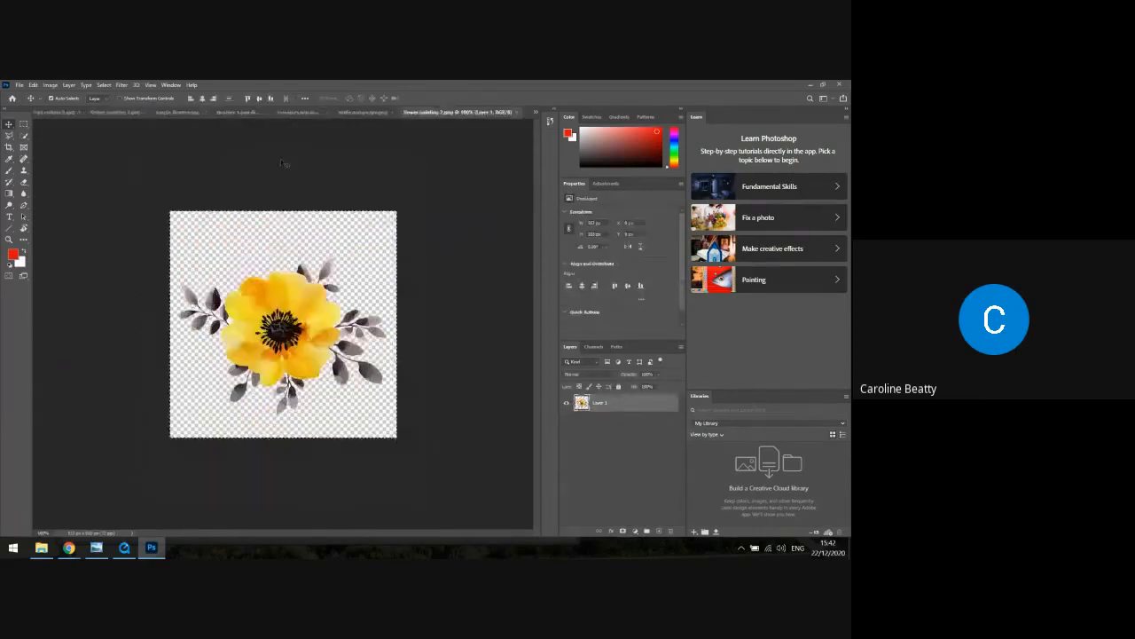
left_click(147, 114)
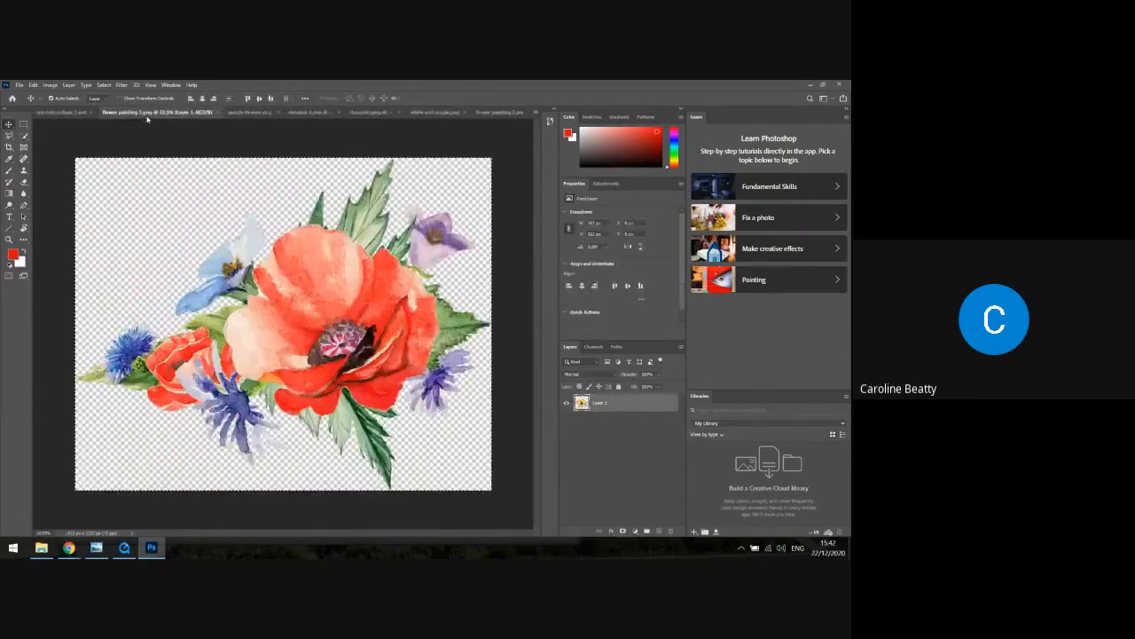
left_click(216, 115)
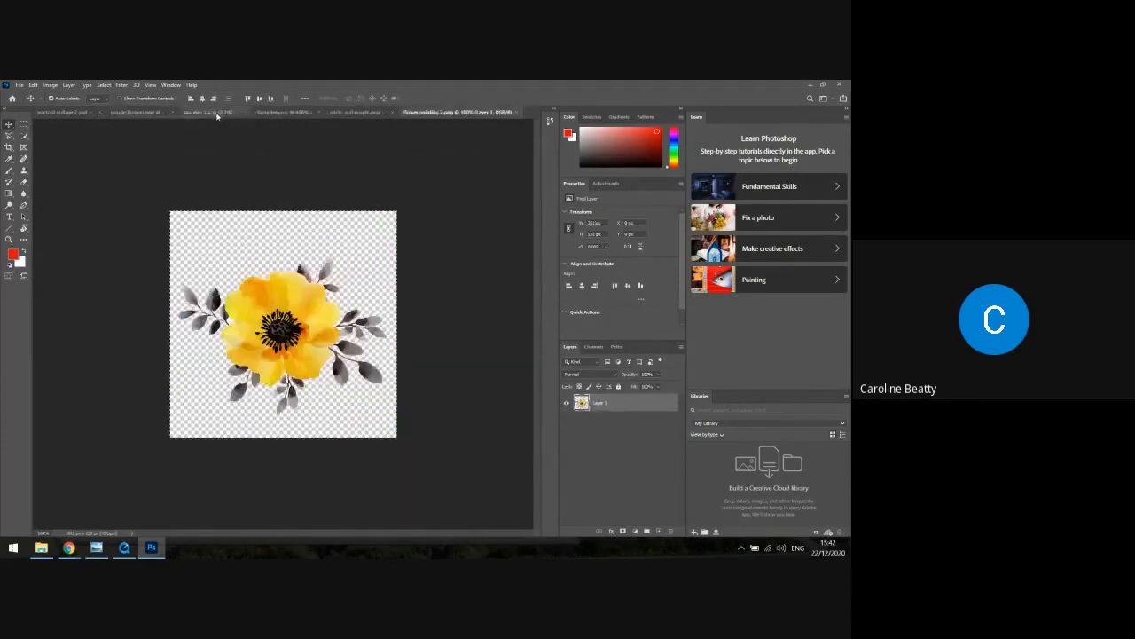
Return to the "portrait collage 2" document and save it with Maximize Compatibility enabled
left_click(73, 114)
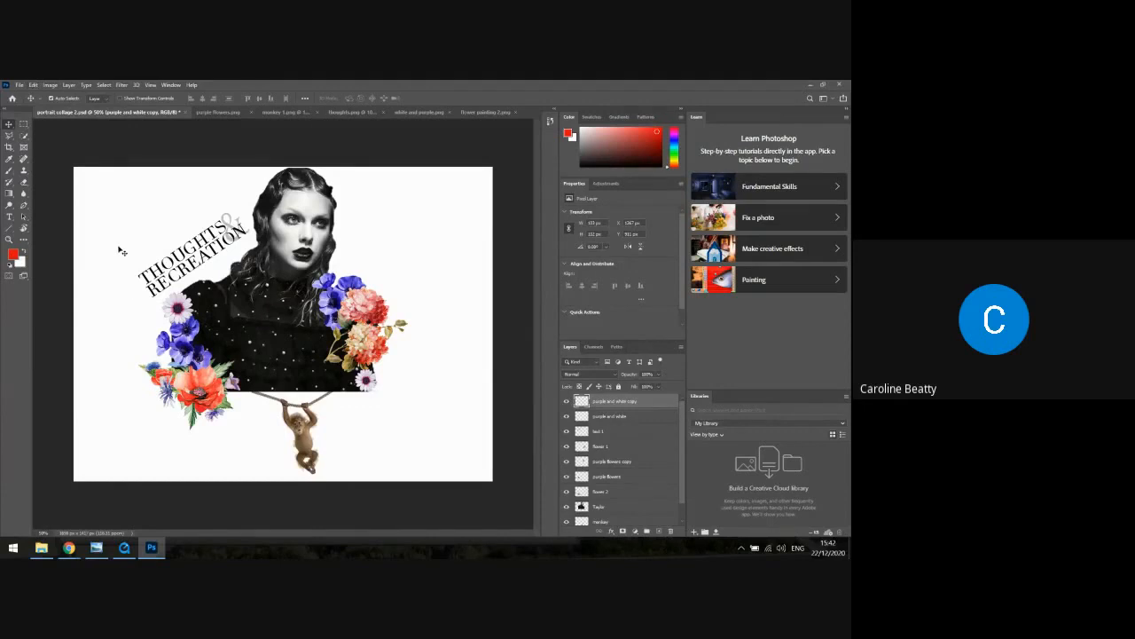
left_click(34, 84)
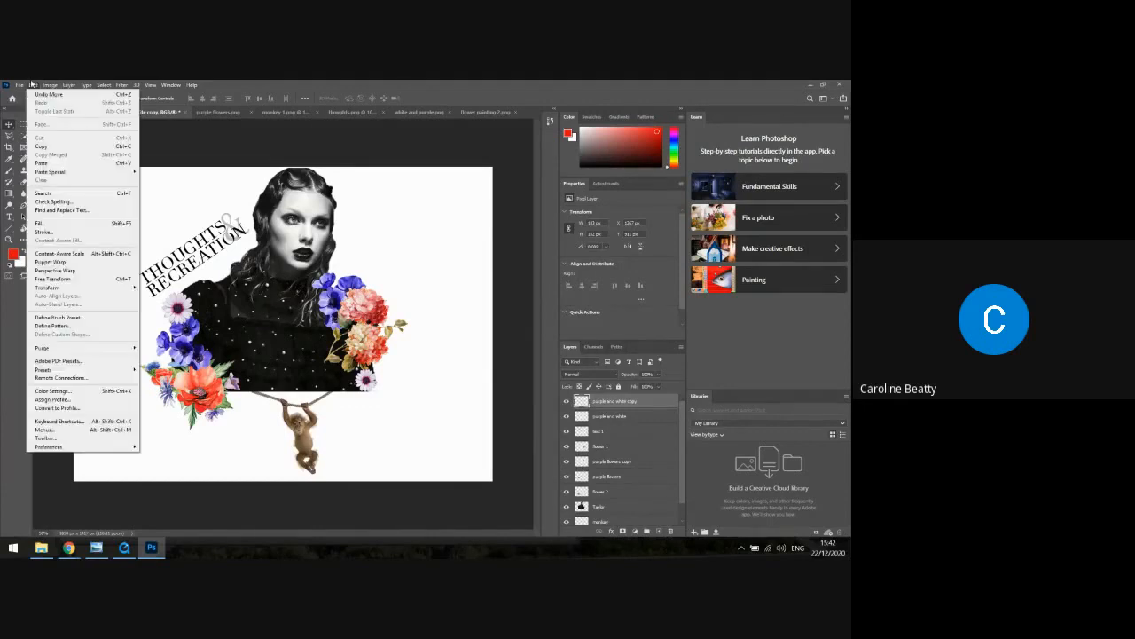
mouse_move(17, 85)
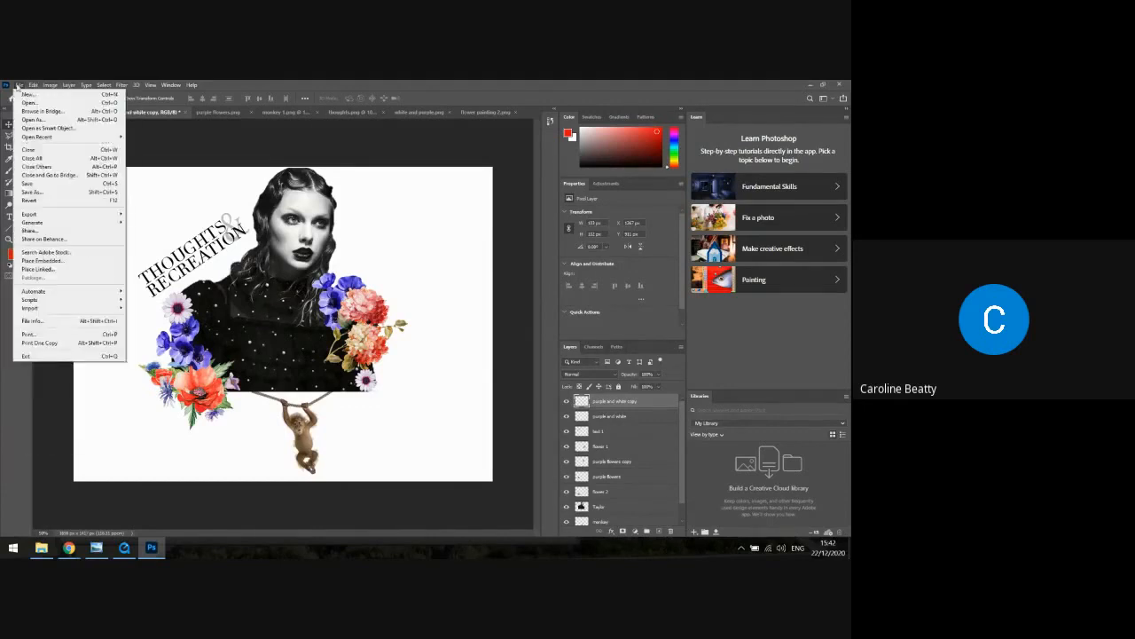
left_click(39, 184)
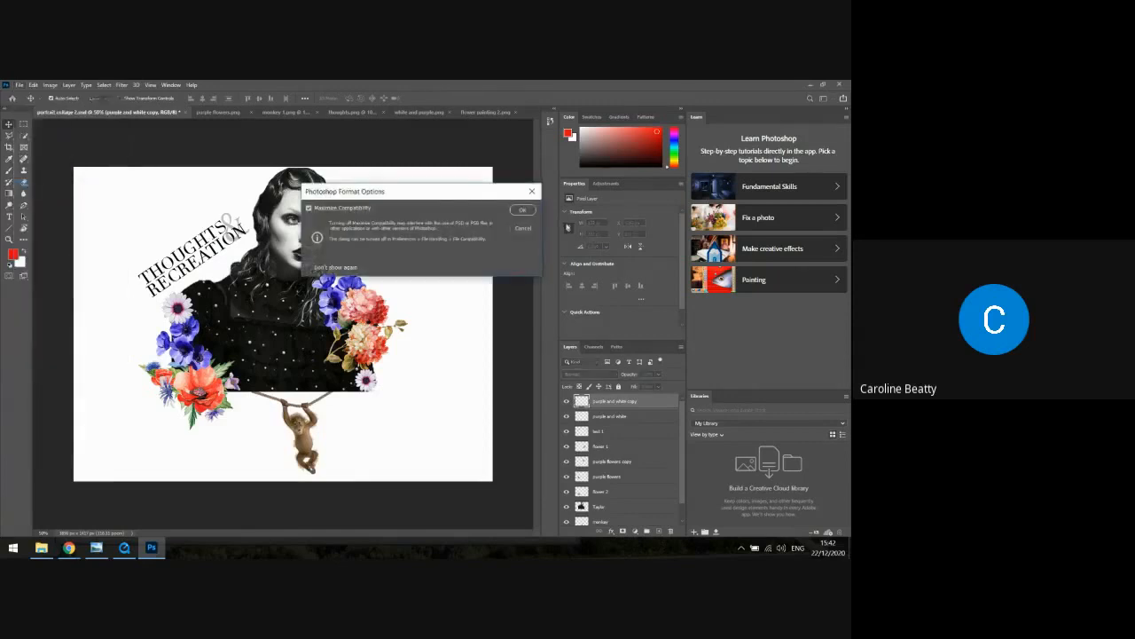
left_click(523, 210)
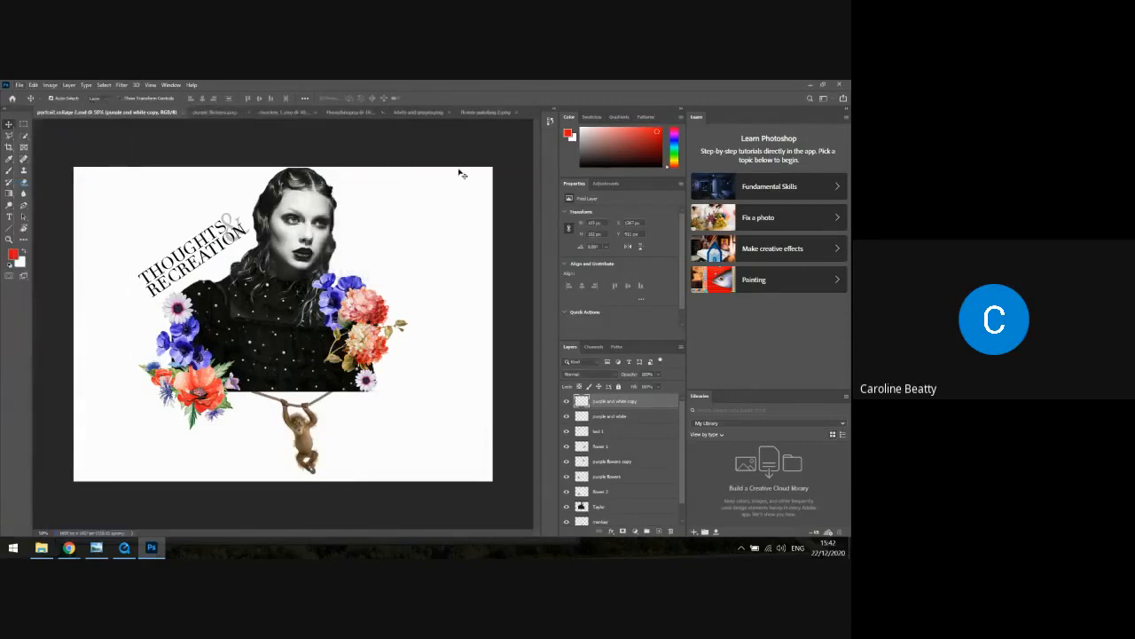
Close the "purple flowers", "thoughts" and "monkey 1" source images, leaving the collage open
left_click(235, 113)
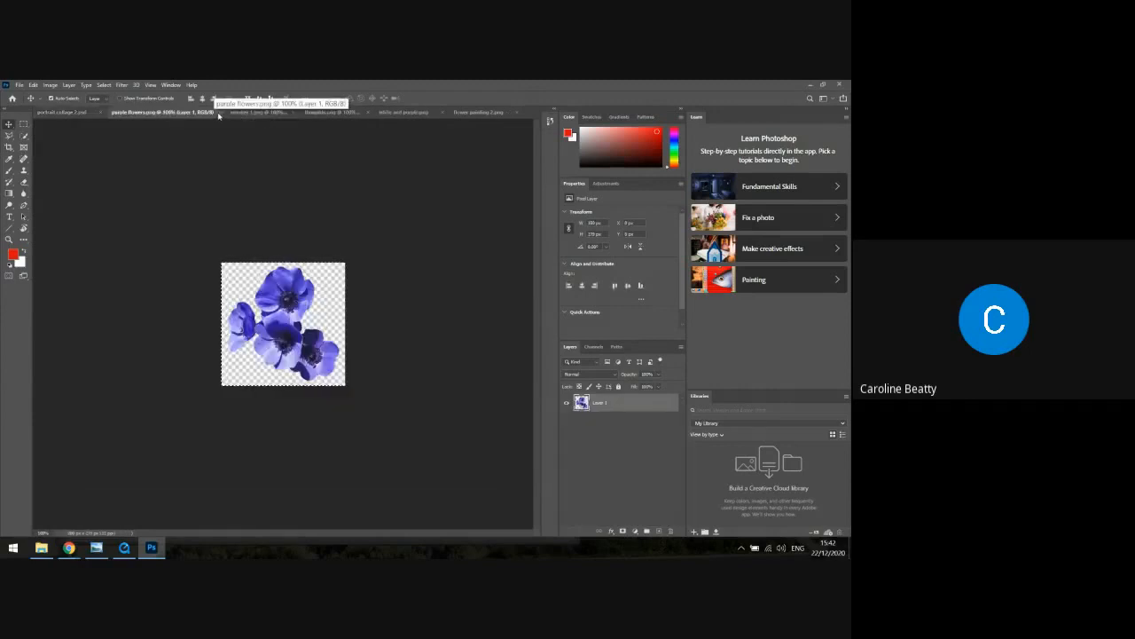
left_click(219, 113)
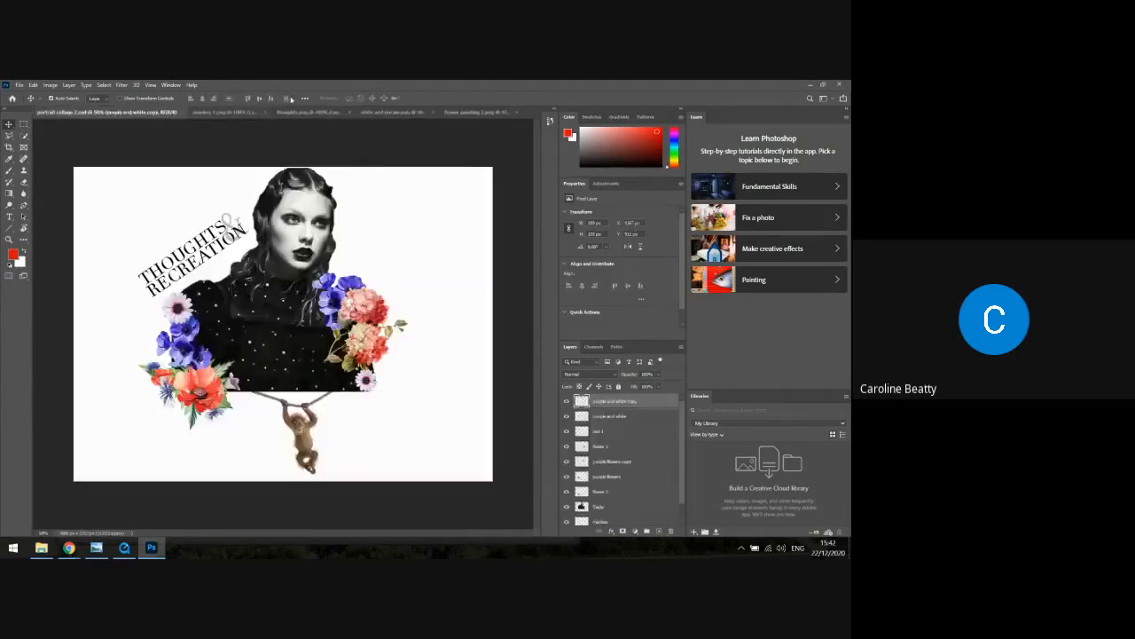
left_click(330, 113)
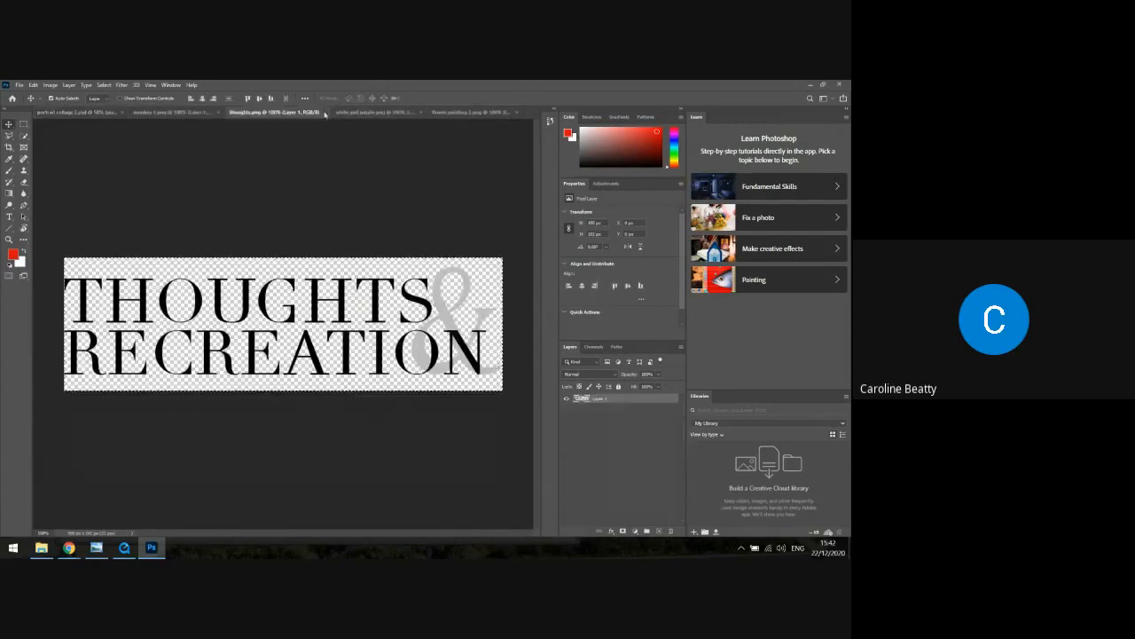
left_click(324, 113)
left_click(241, 112)
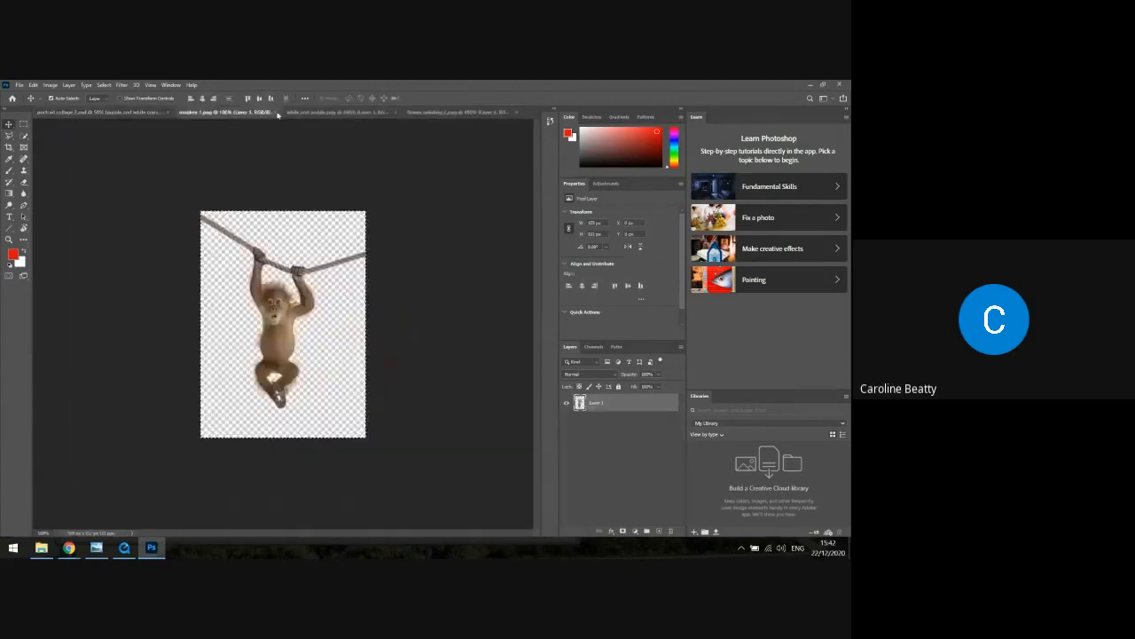
left_click(283, 113)
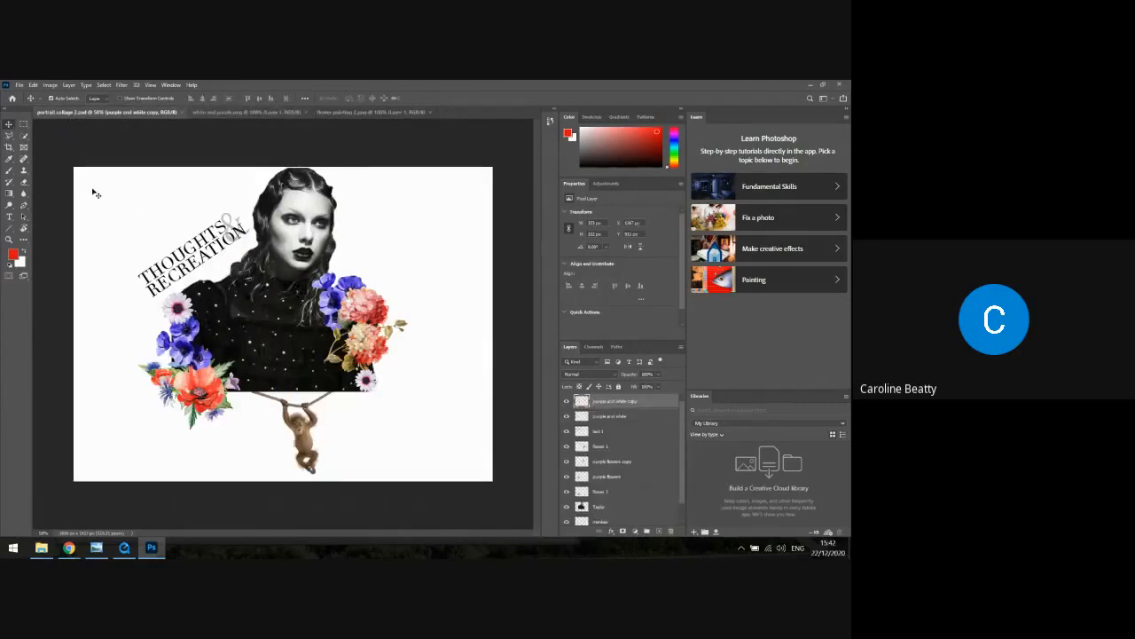
Paste the yellow flower into the collage and move it onto the portrait's shoulder, just below the lettering
left_click(108, 268)
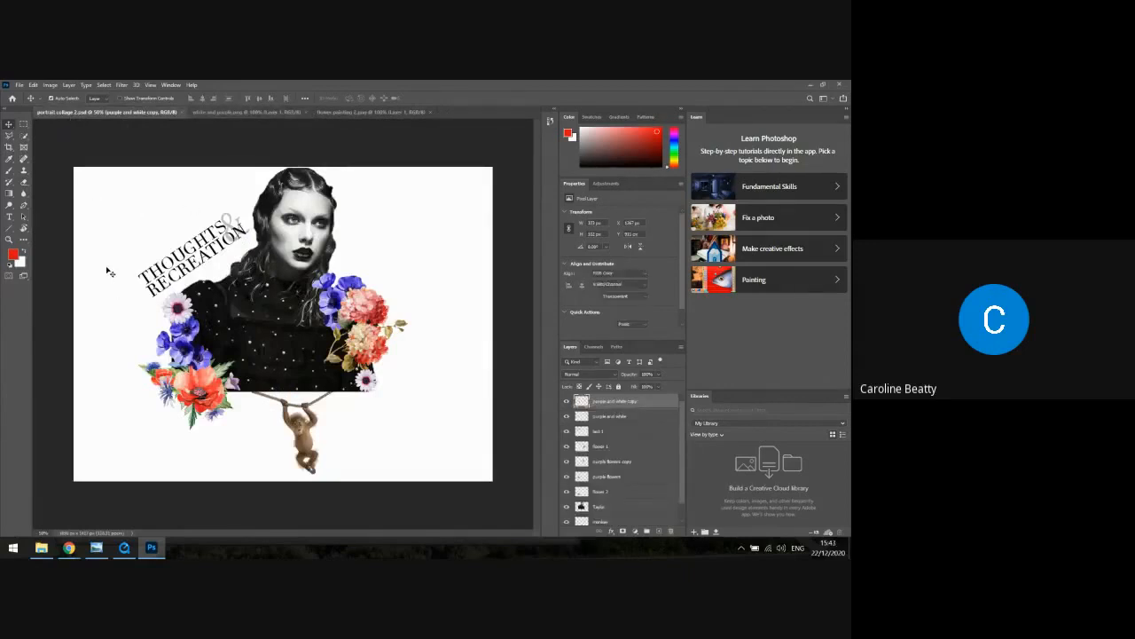
left_click(32, 84)
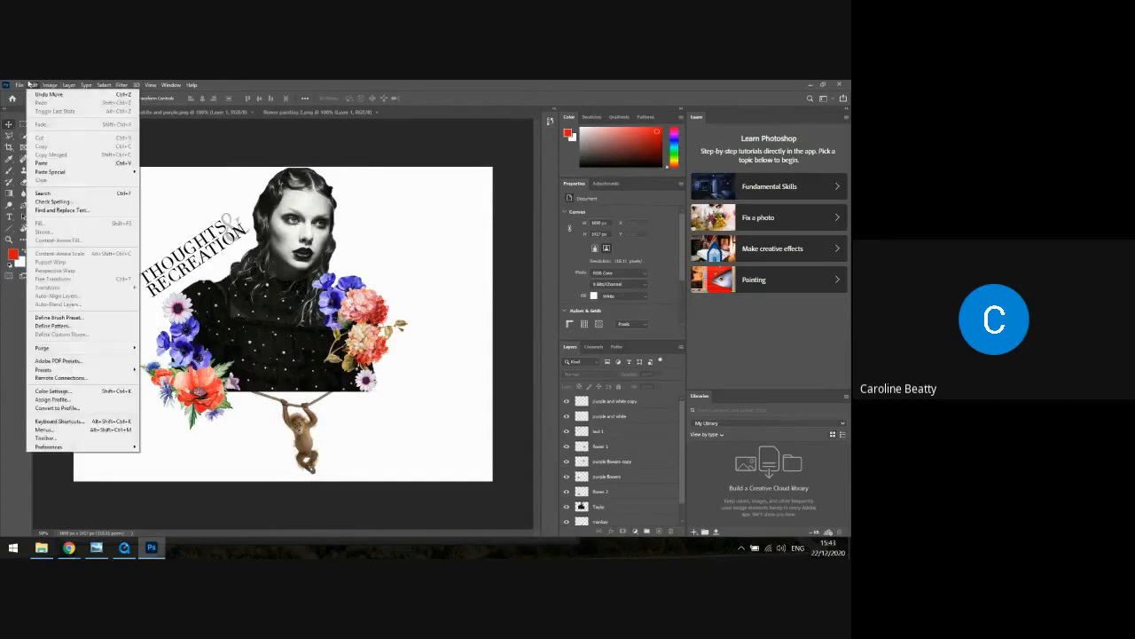
left_click(44, 163)
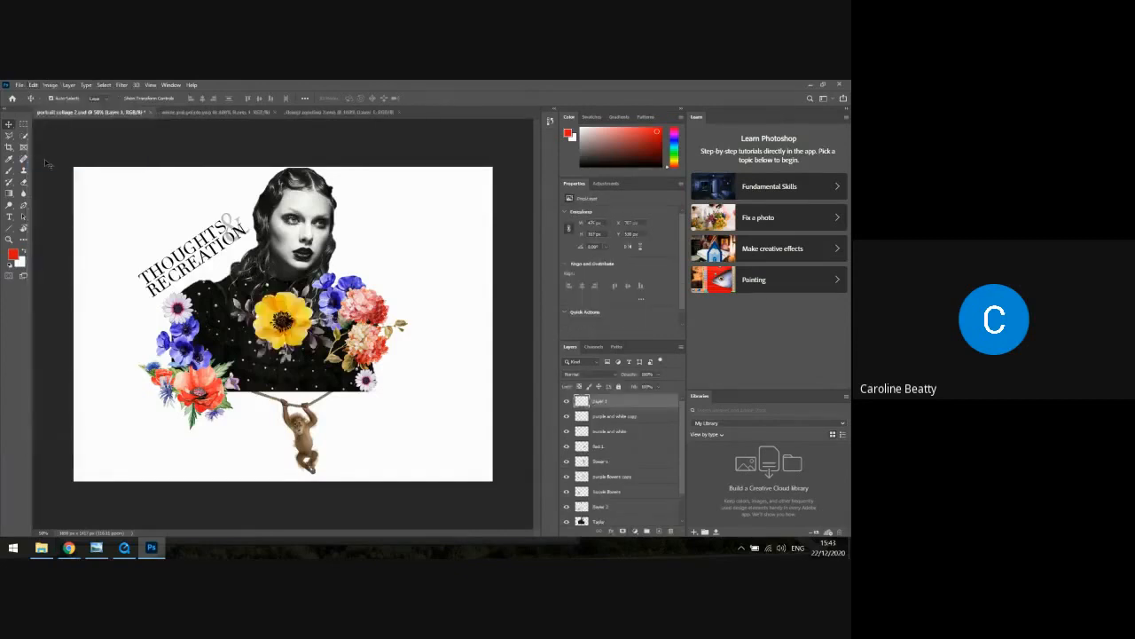
left_click_drag(283, 324, 234, 297)
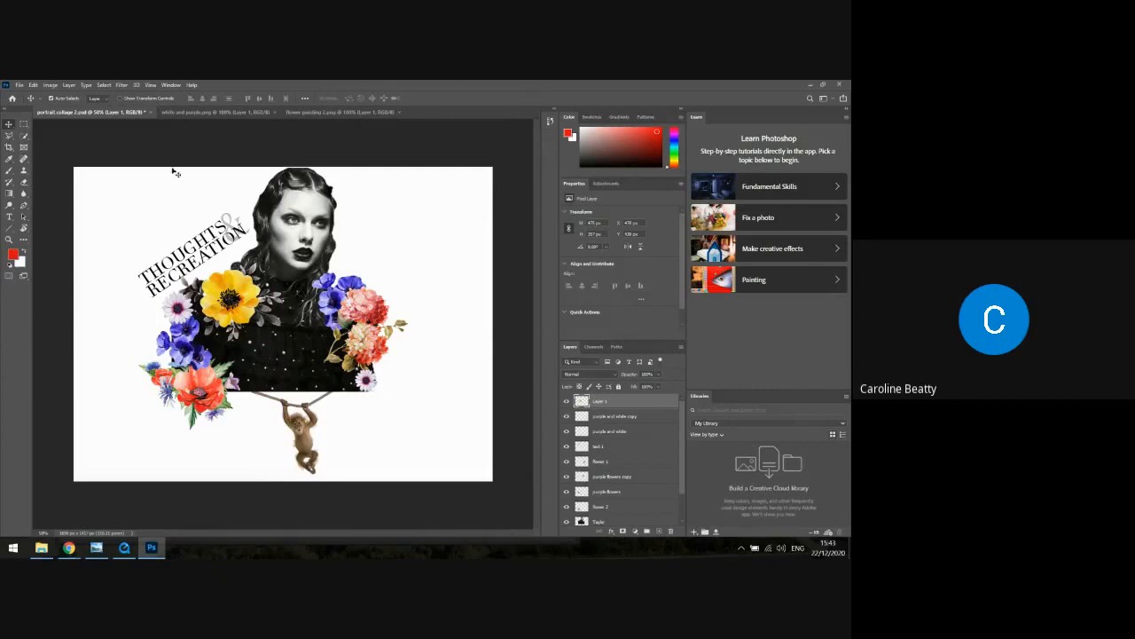
Rename the pasted yellow flower's layer as "yellow"
left_click(33, 85)
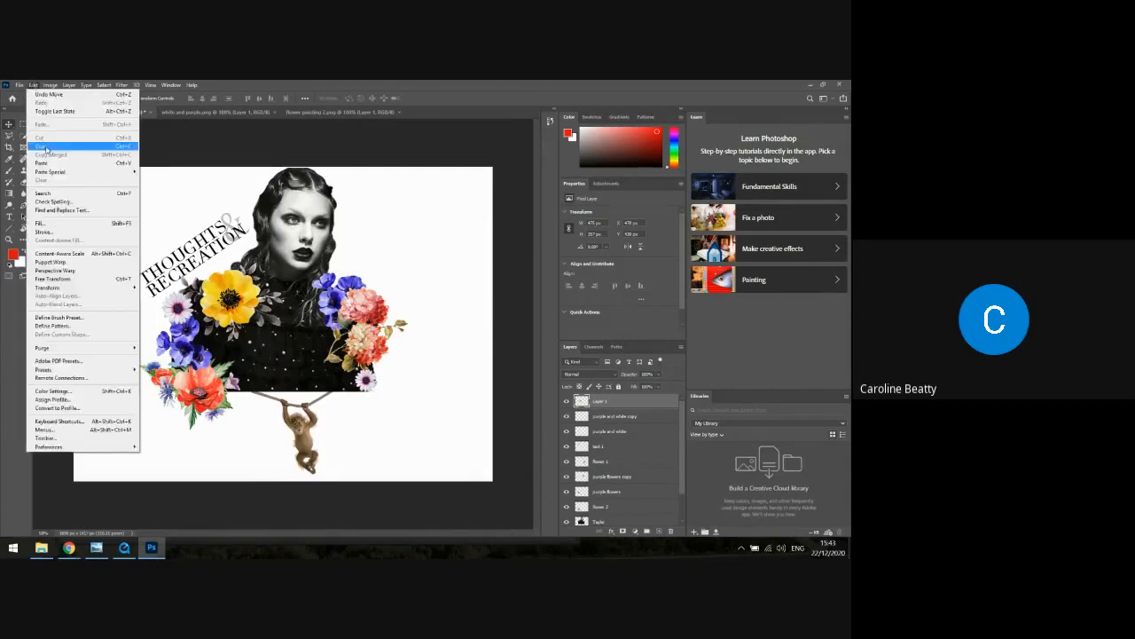
left_click(178, 195)
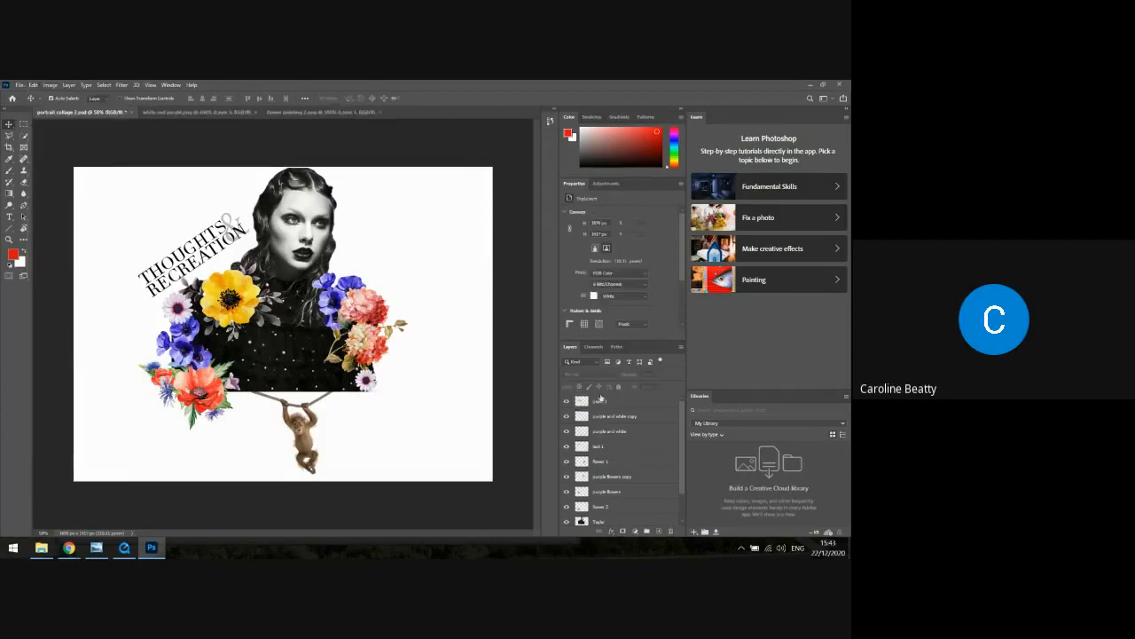
left_click(599, 402)
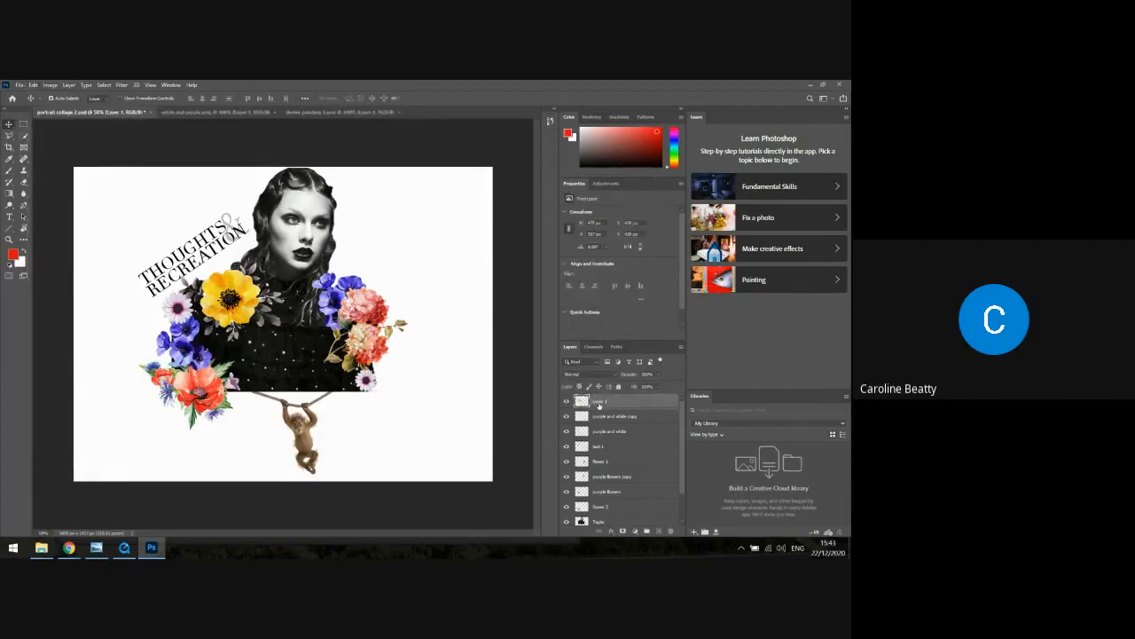
double_click(599, 402)
type("yellow")
key("Return")
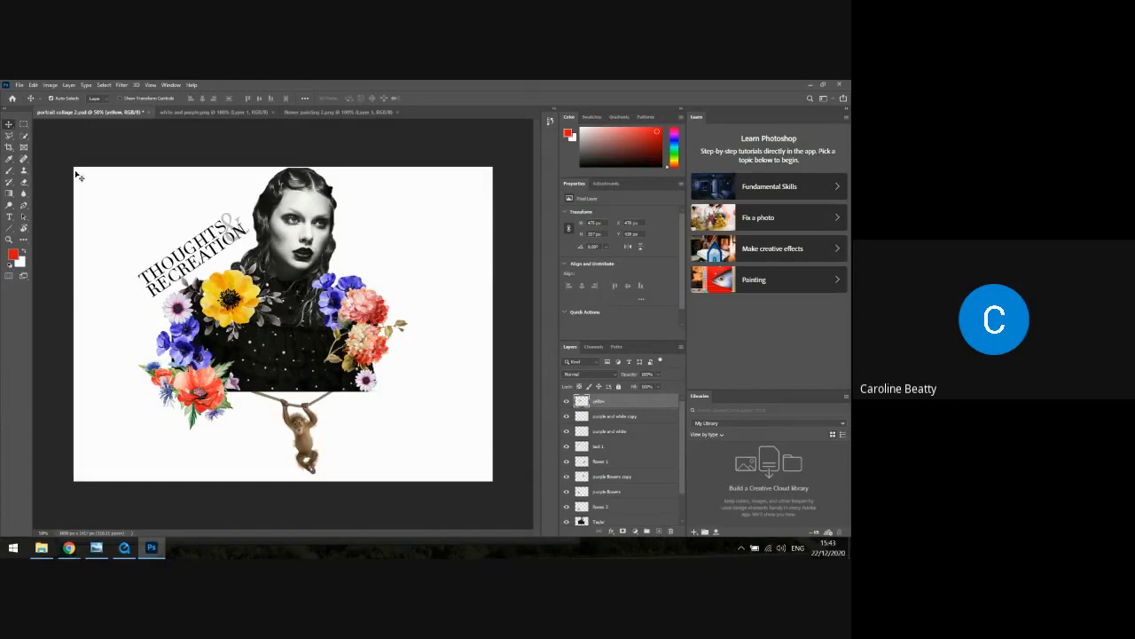
Scale the yellow flower down to roughly three-quarters size and place it beside the purple flowers, just above the red poppy
left_click(33, 84)
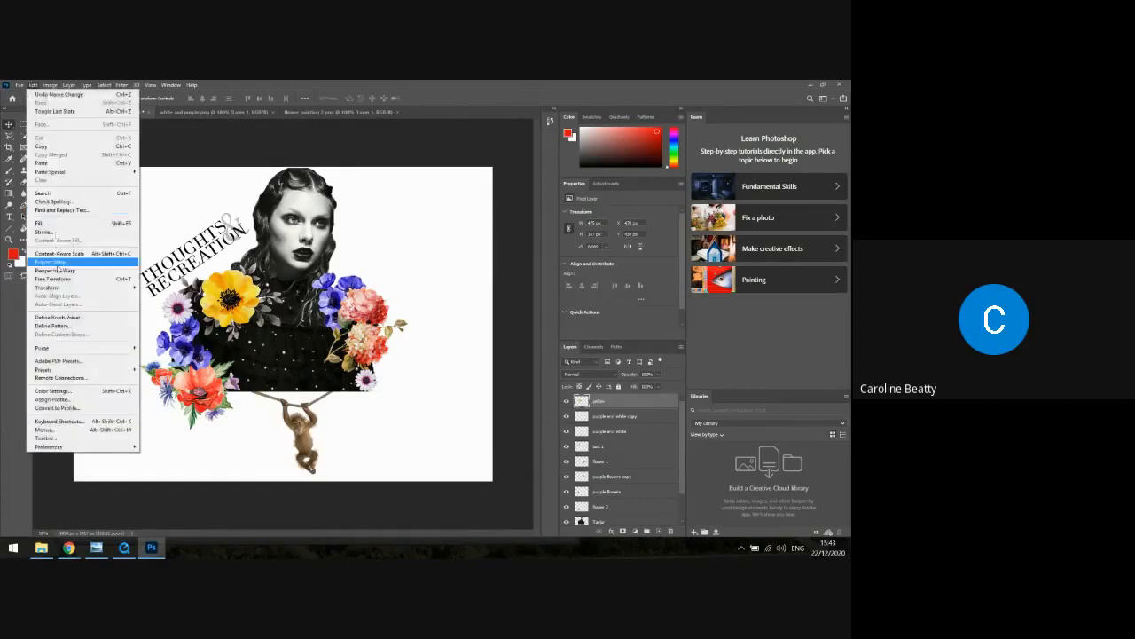
mouse_move(53, 288)
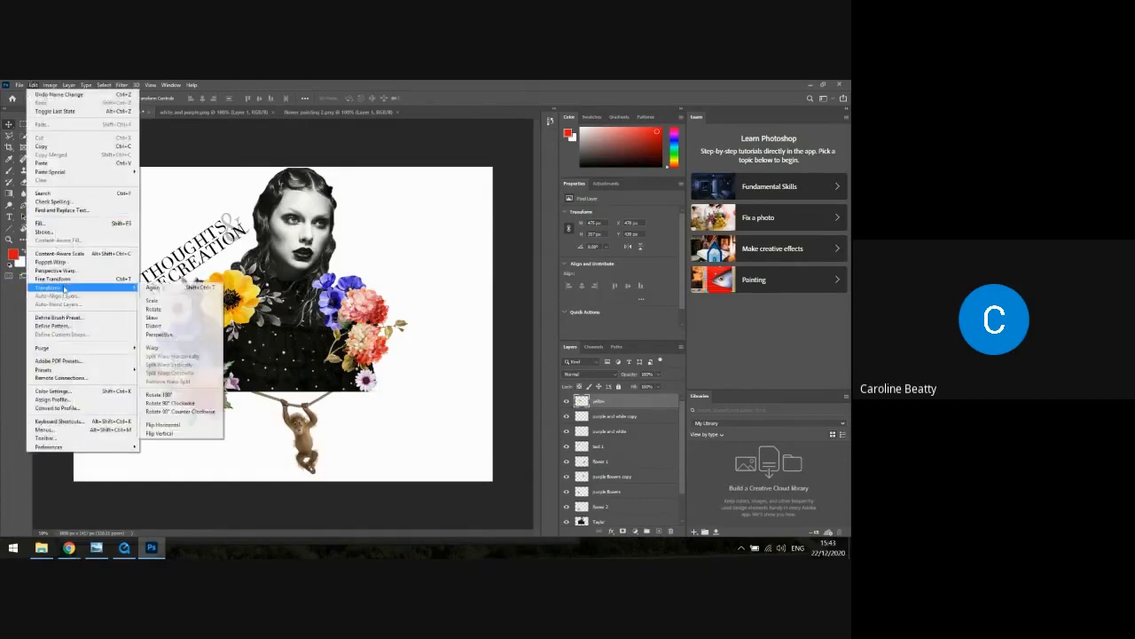
left_click(156, 300)
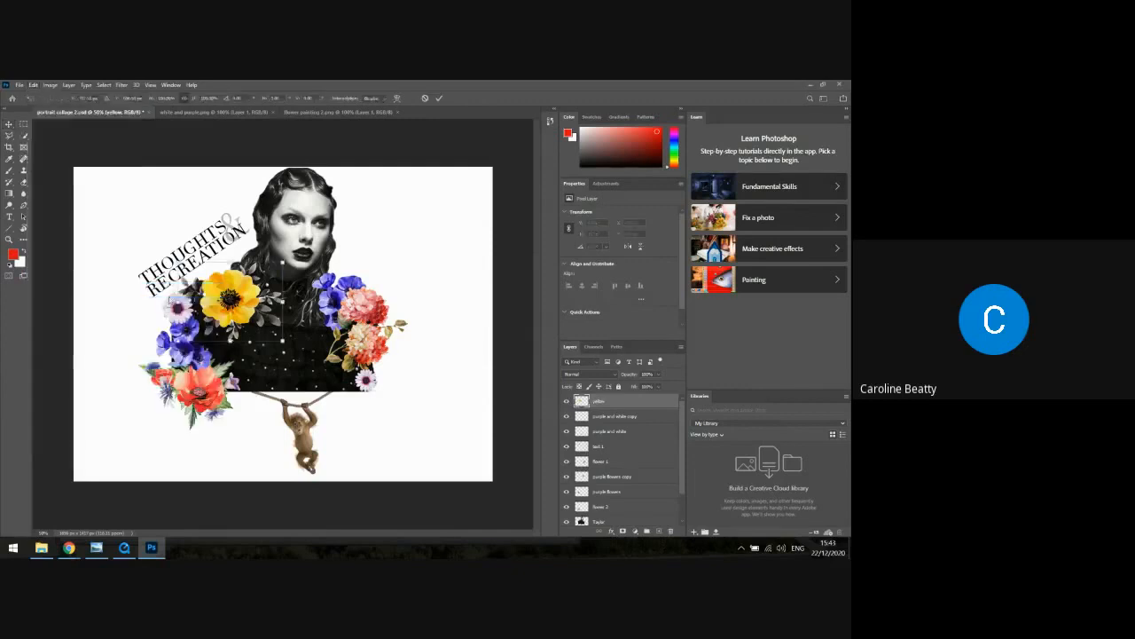
left_click_drag(281, 342, 218, 293)
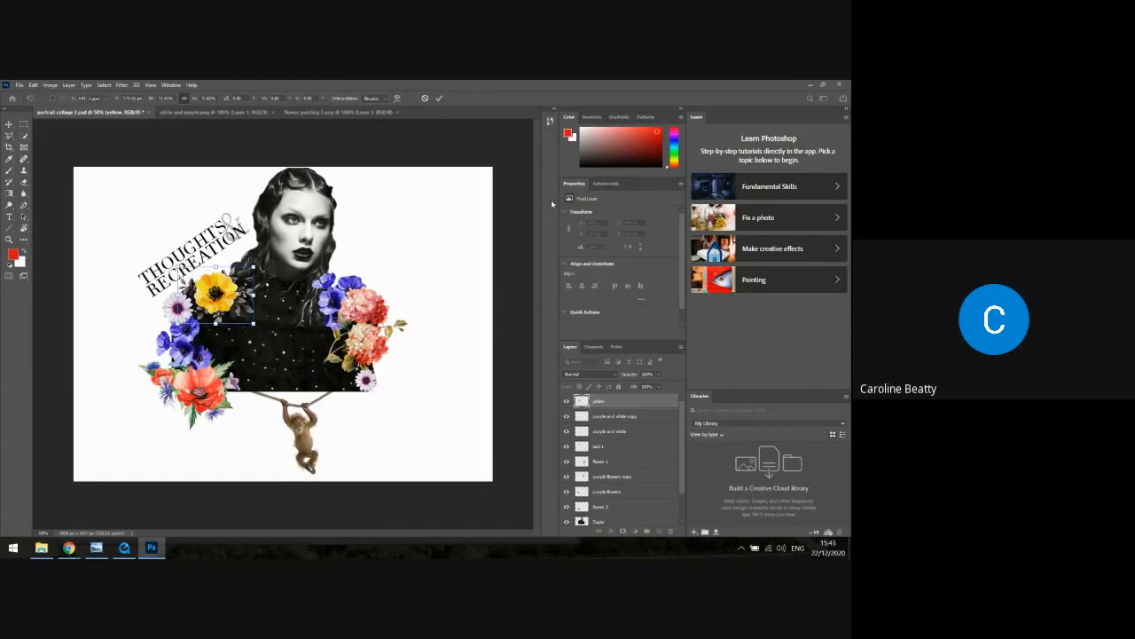
key("Return")
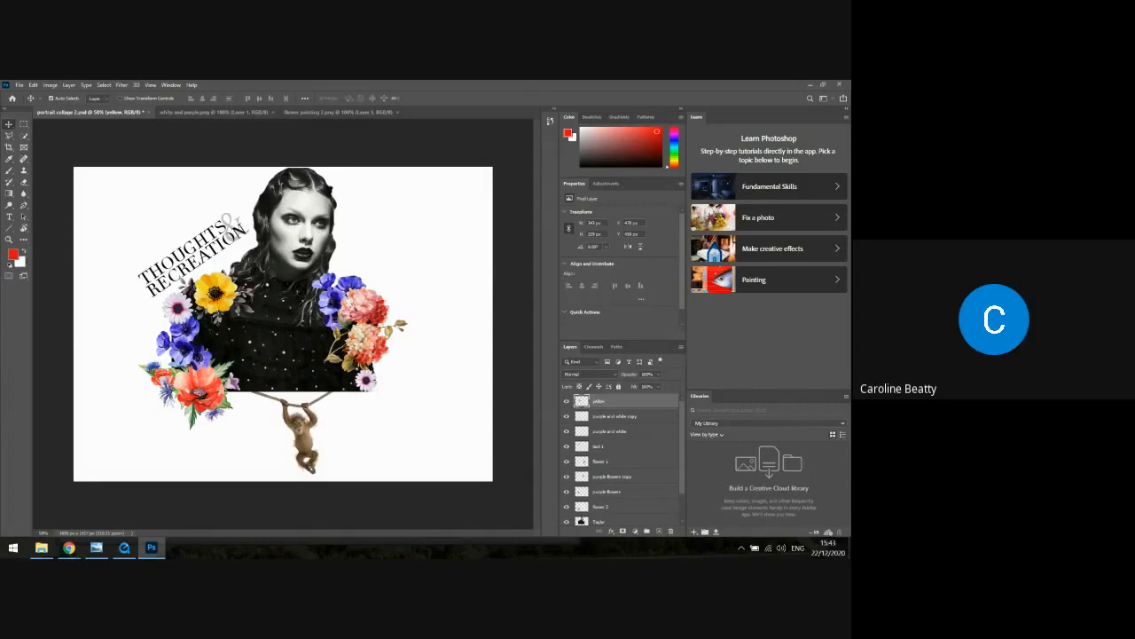
left_click_drag(225, 301, 236, 347)
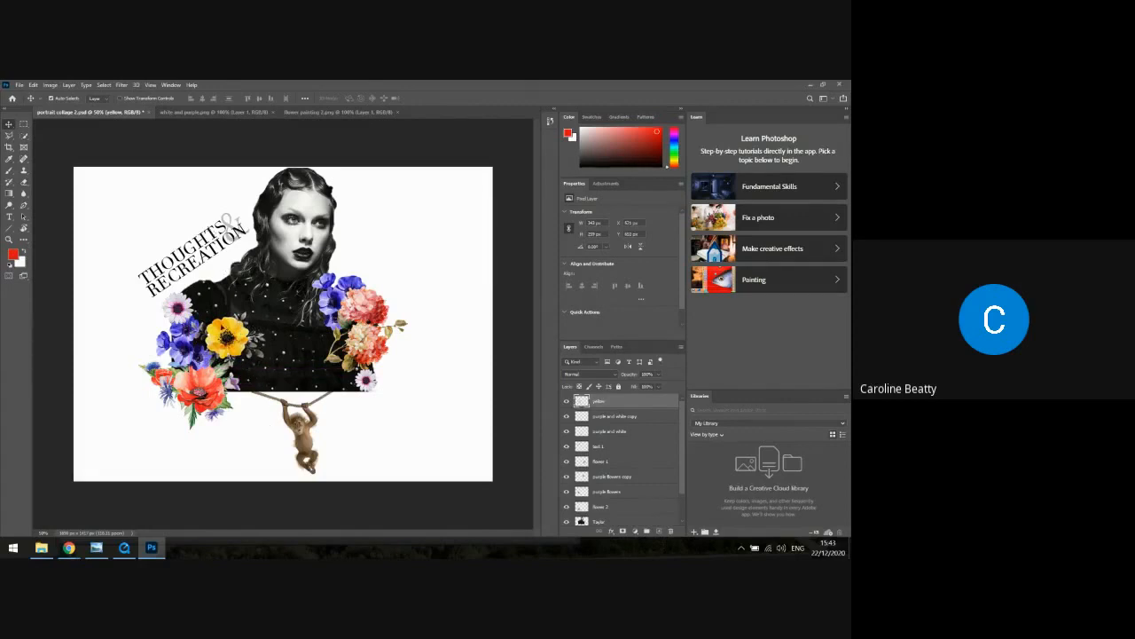
Save the collage document and minimize Photoshop to return to the Google Meet window in Chrome
left_click(20, 85)
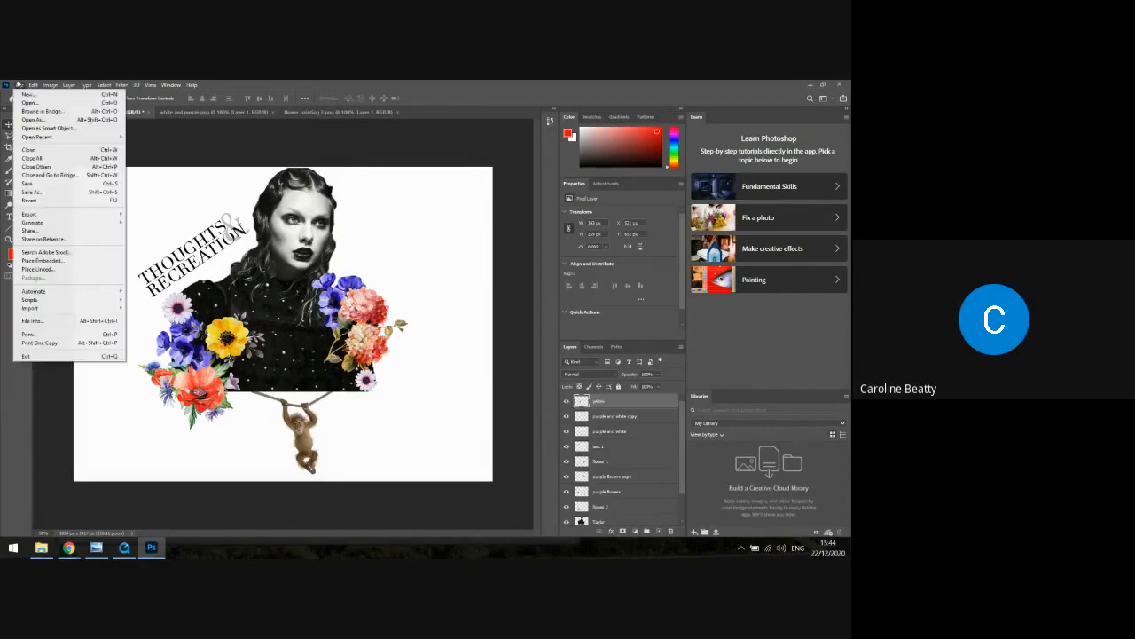
left_click(35, 183)
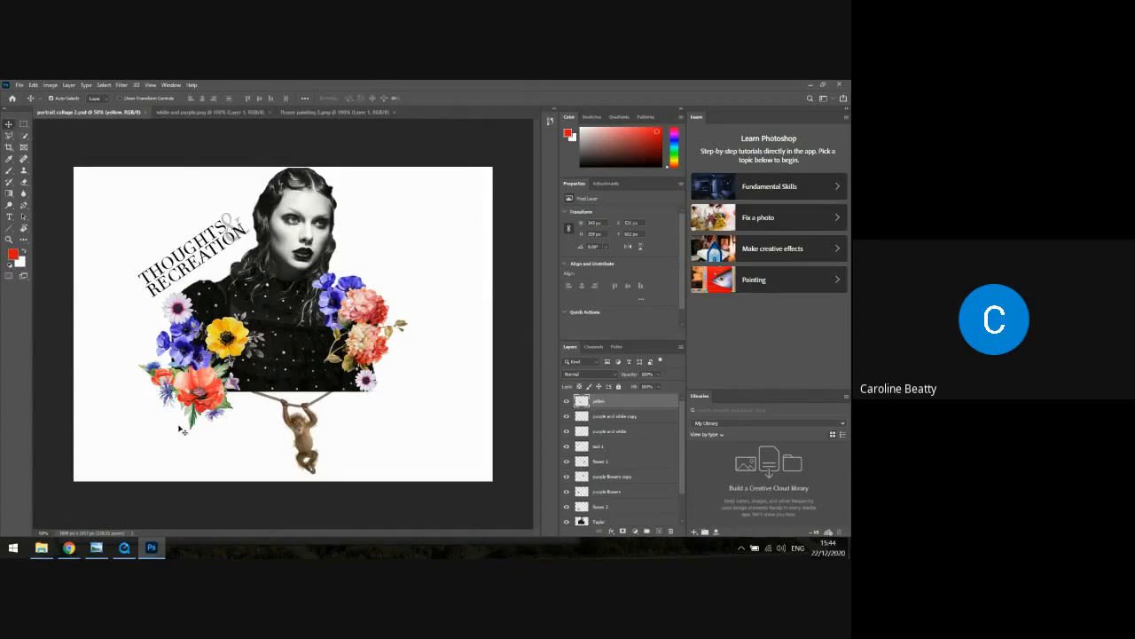
left_click(810, 85)
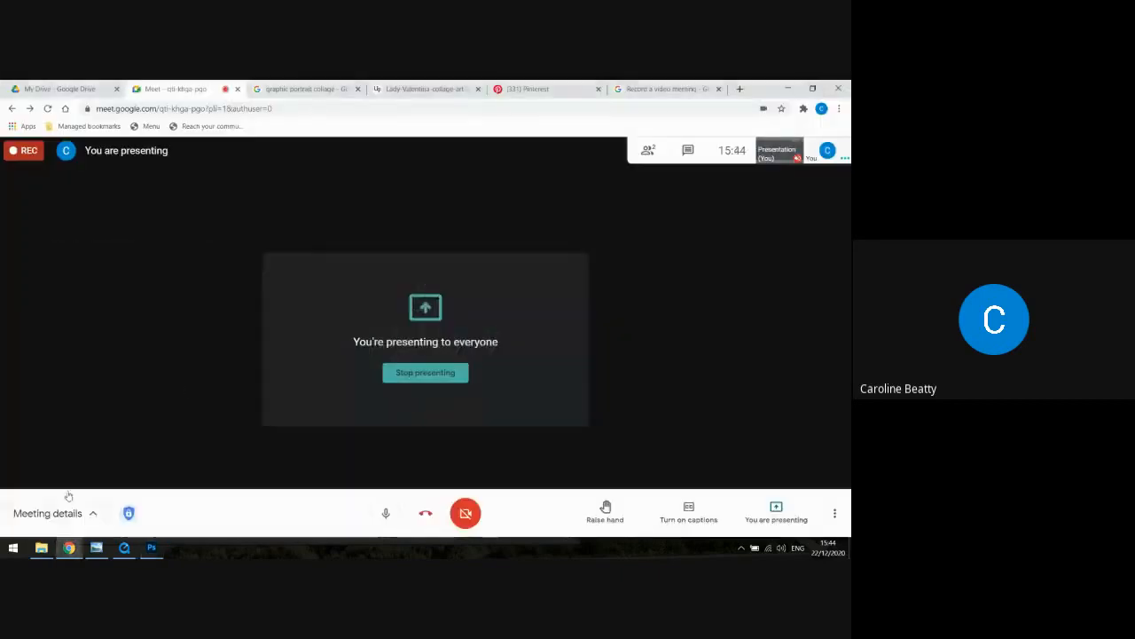